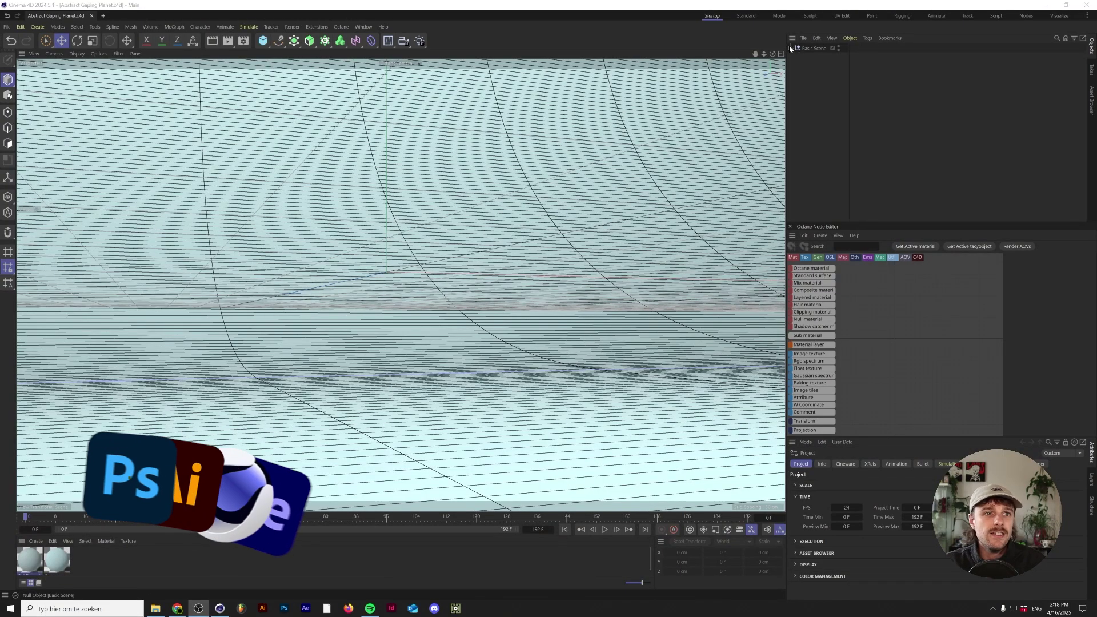
Add a sphere primitive in front of the backdrop and set its type to Icosahedron.
{"action": "left_click", "coordinate": [790, 45]}
{"action": "left_click_drag", "start_coordinate": [761, 137], "coordinate": [430, 271], "text": "alt"}
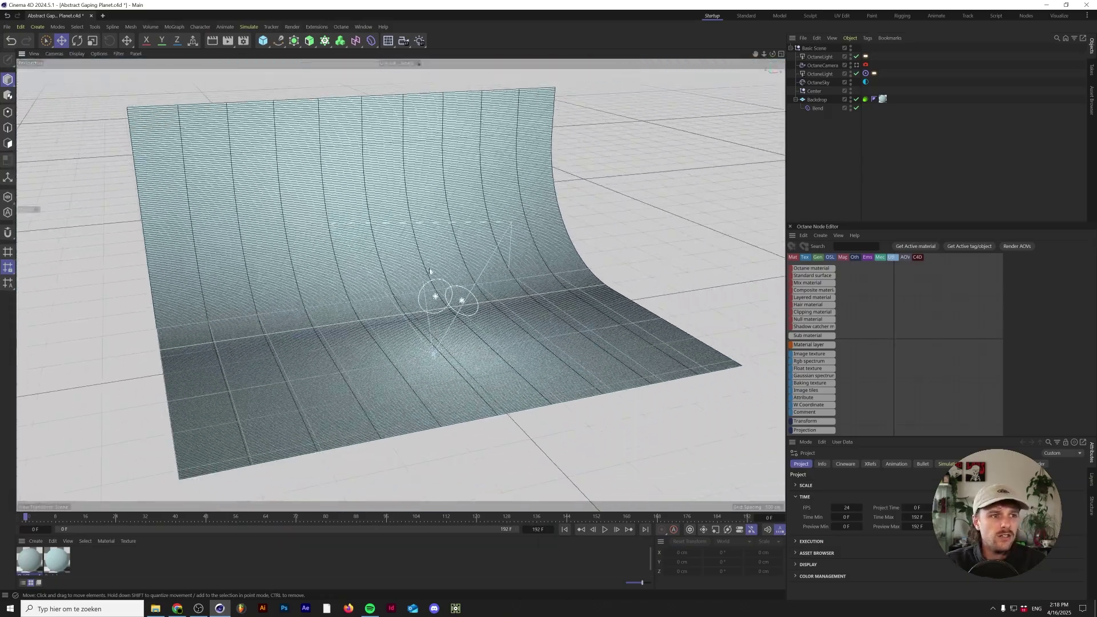
{"action": "left_click_drag", "start_coordinate": [427, 332], "coordinate": [436, 336], "text": "alt"}
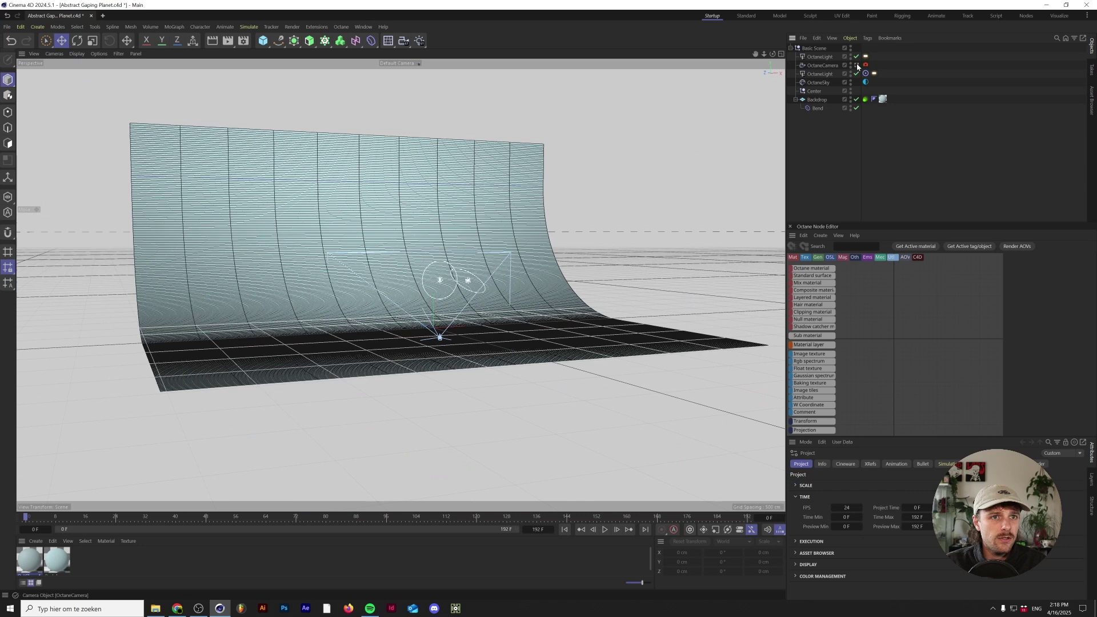
{"action": "scroll", "coordinate": [436, 336], "scroll_direction": "up", "scroll_amount": 5}
{"action": "left_click", "coordinate": [264, 41]}
{"action": "left_click", "coordinate": [430, 70]}
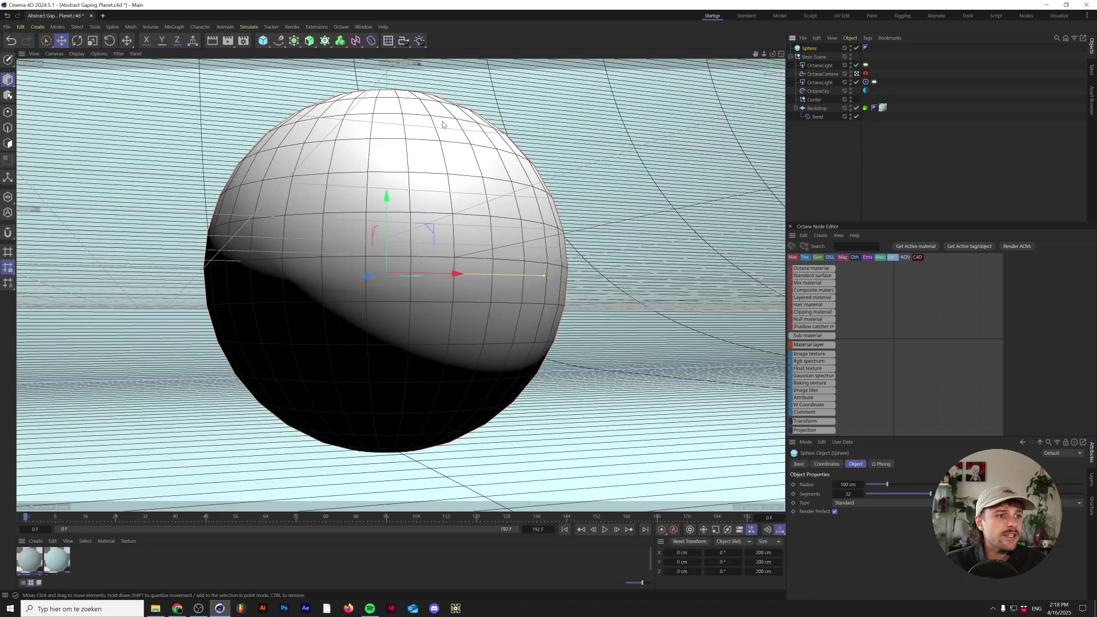
{"action": "left_click", "coordinate": [865, 504]}
{"action": "left_click", "coordinate": [856, 561]}
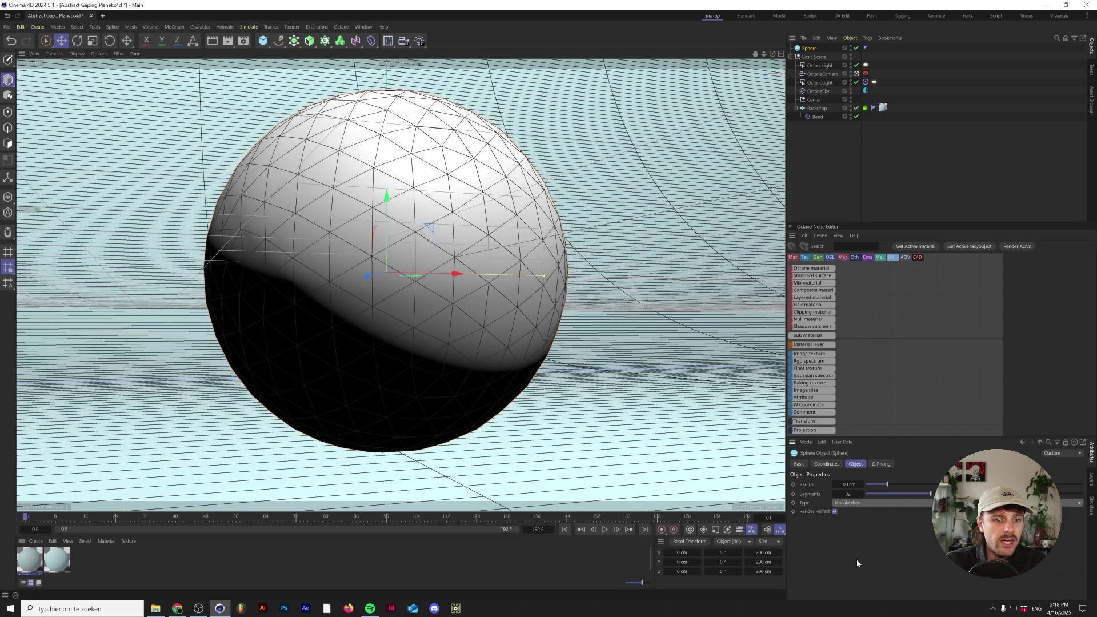
Add a Displacer deformer as a child of the sphere and collapse the Basic Scene group.
{"action": "left_click", "coordinate": [371, 40]}
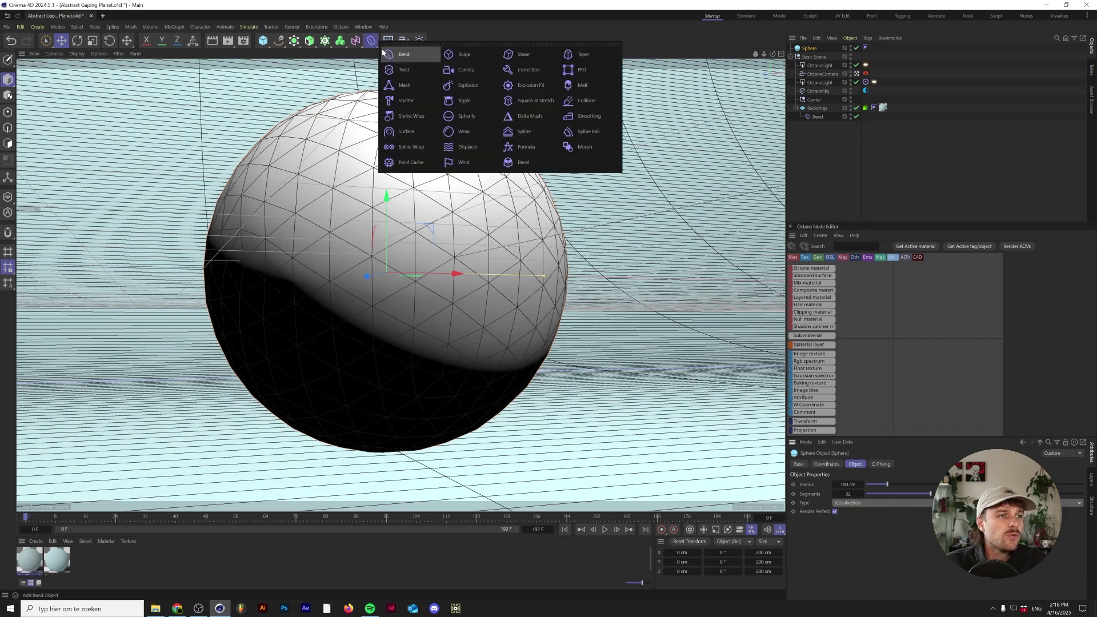
{"action": "left_click", "coordinate": [464, 150], "text": "shift"}
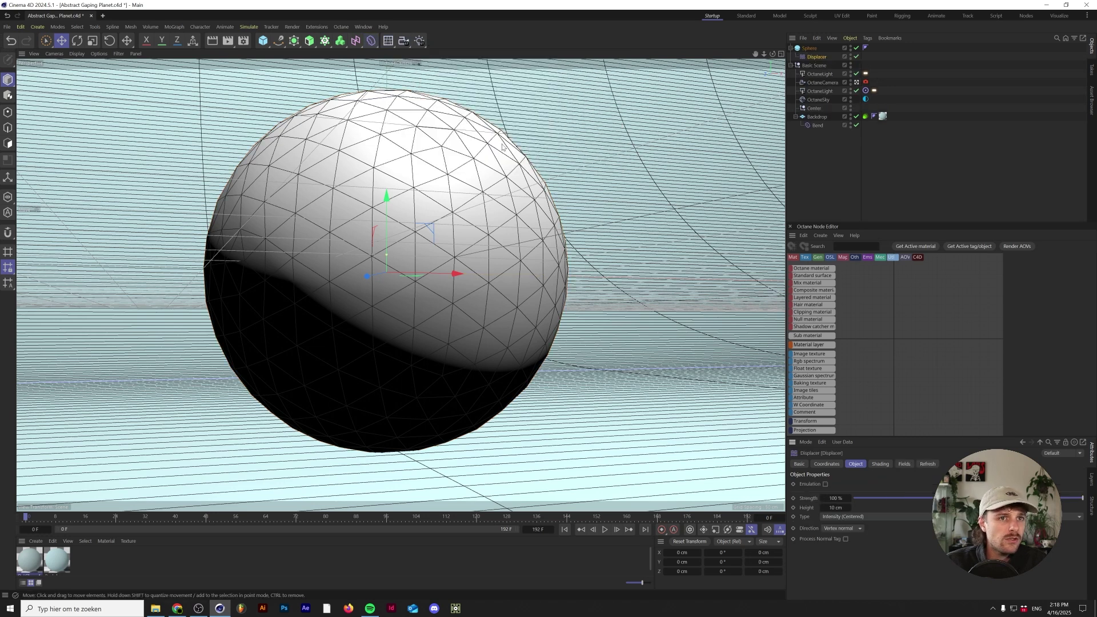
{"action": "left_click", "coordinate": [792, 65]}
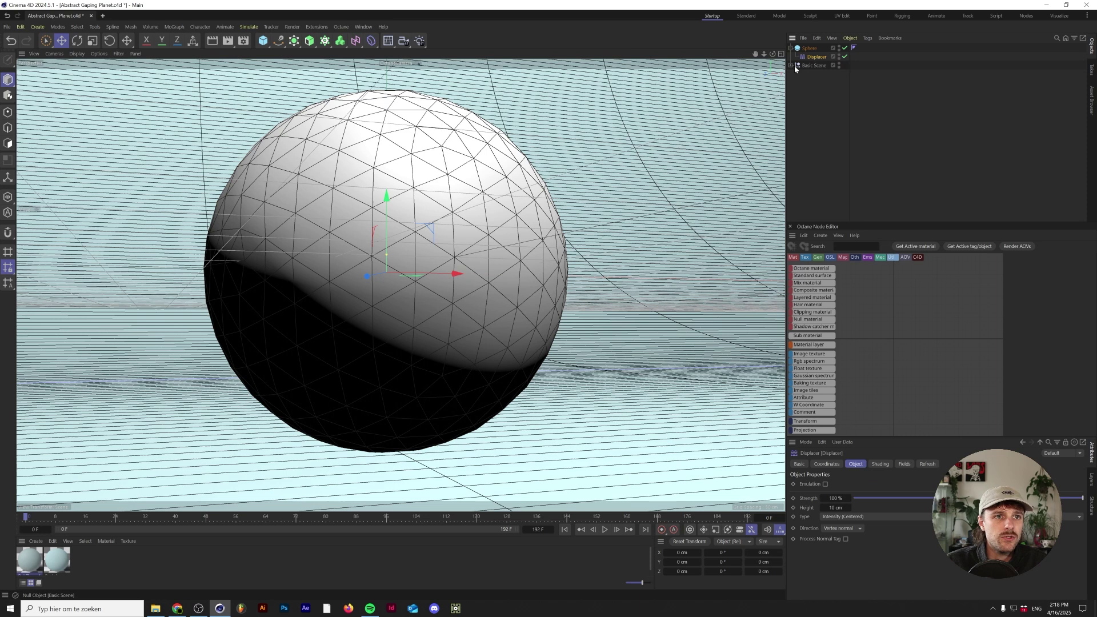
{"action": "left_click", "coordinate": [814, 67]}
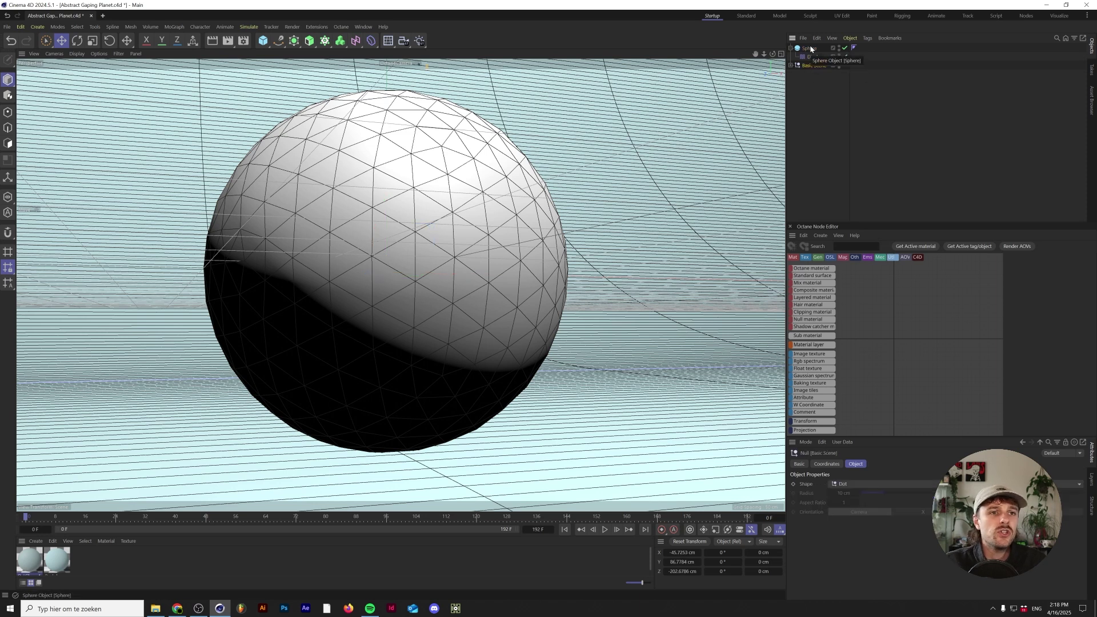
Load a Noise shader into the Displacer's custom shader channel.
{"action": "left_click", "coordinate": [818, 57]}
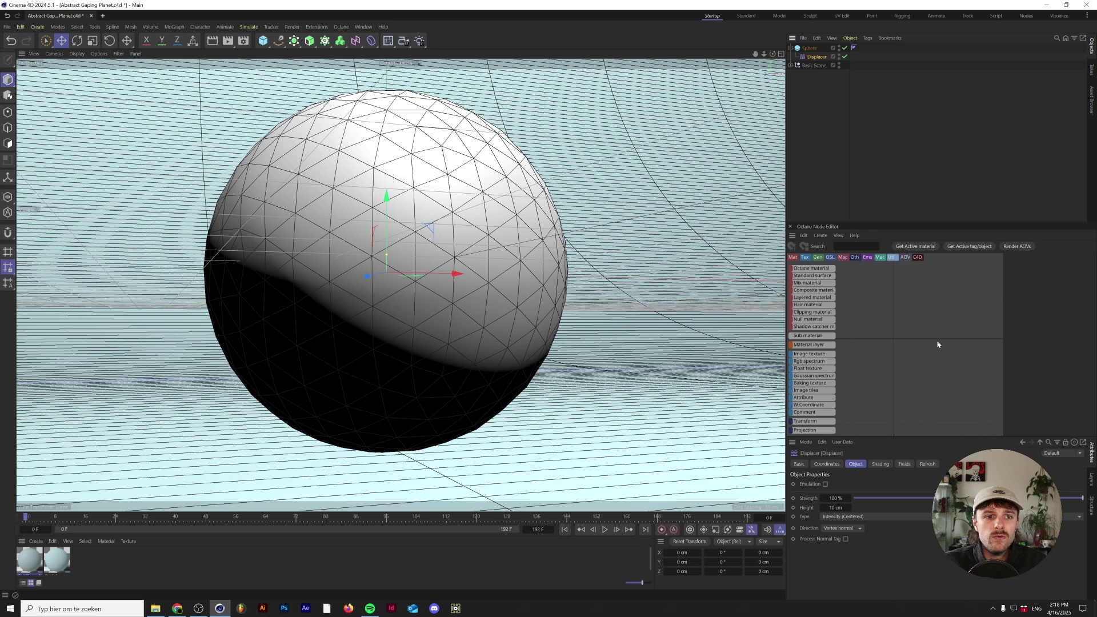
{"action": "left_click", "coordinate": [881, 466]}
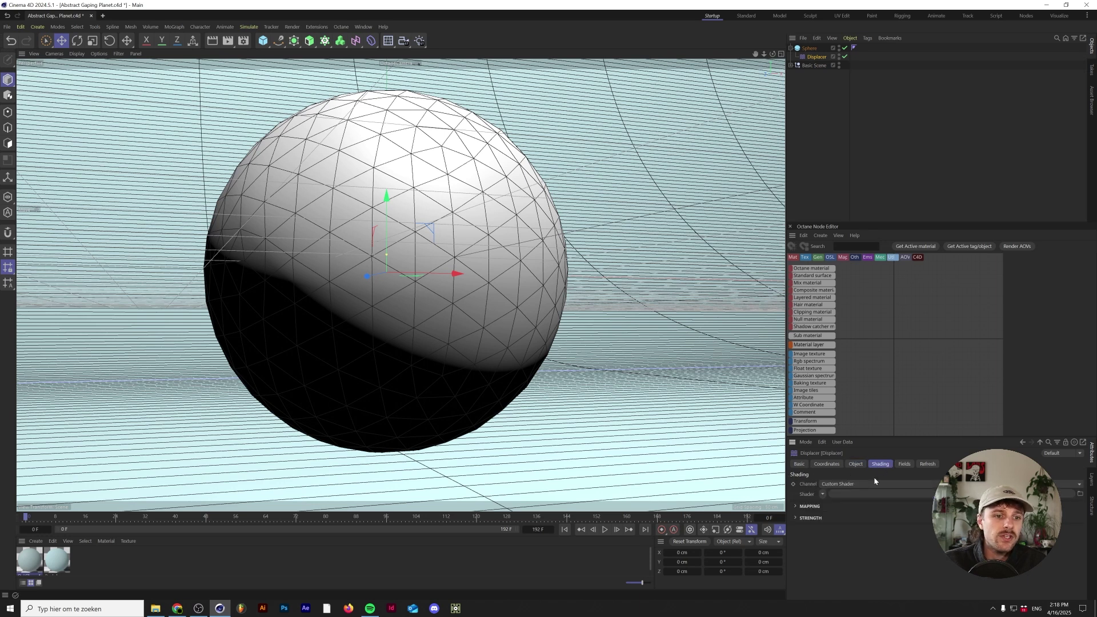
{"action": "left_click", "coordinate": [823, 495]}
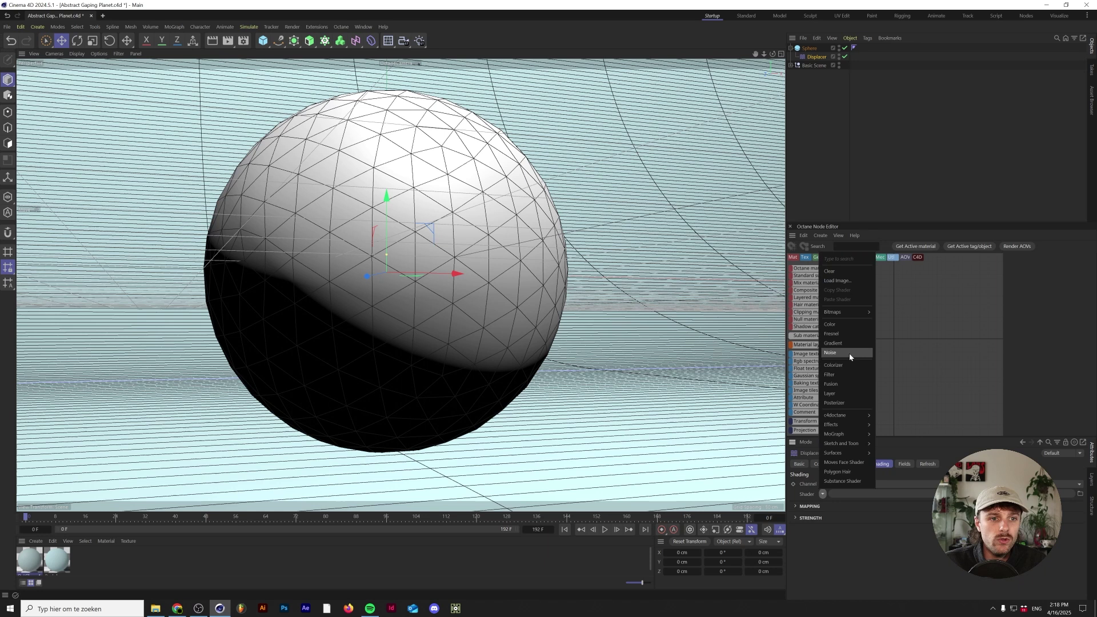
{"action": "left_click", "coordinate": [879, 467]}
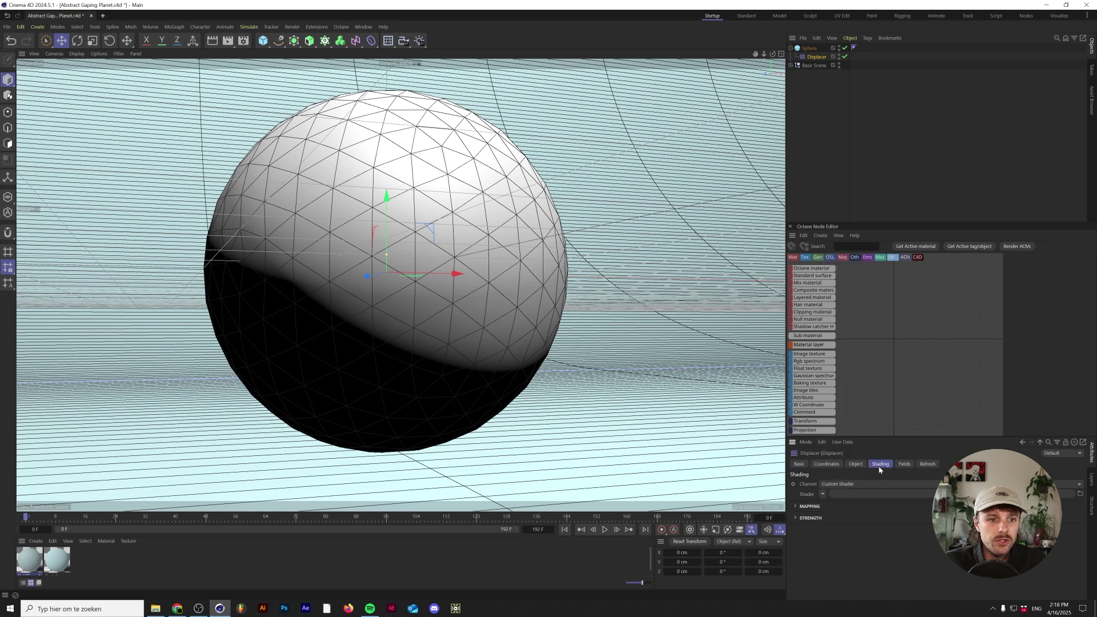
{"action": "left_click", "coordinate": [823, 495]}
{"action": "left_click", "coordinate": [838, 354]}
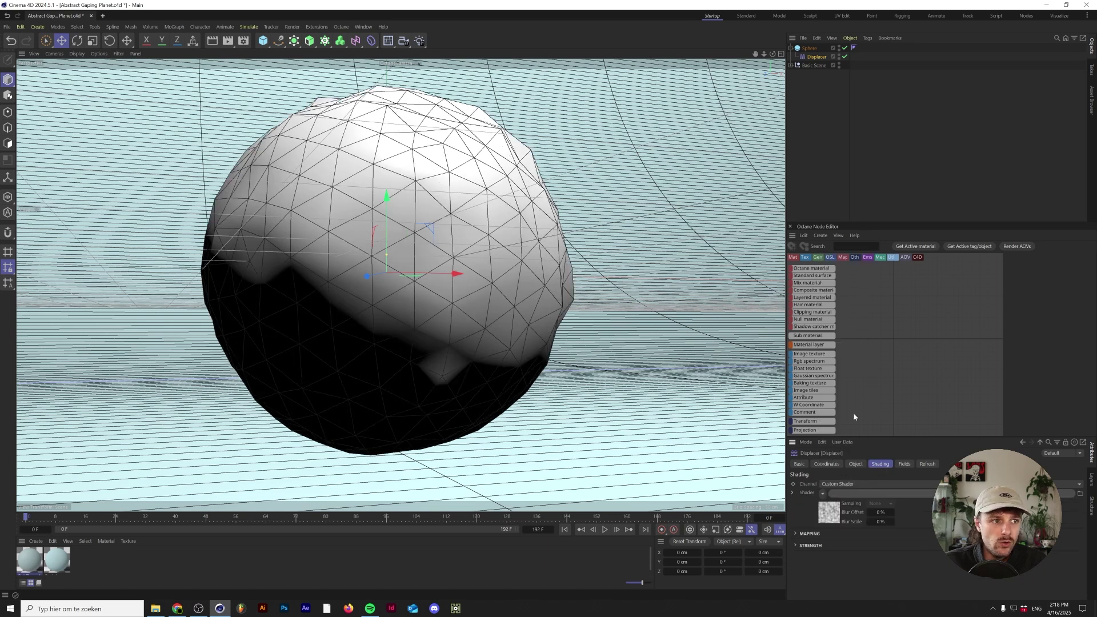
Set the Displacer's height to 50 cm.
{"action": "left_click", "coordinate": [856, 464]}
{"action": "double_click", "coordinate": [836, 507]}
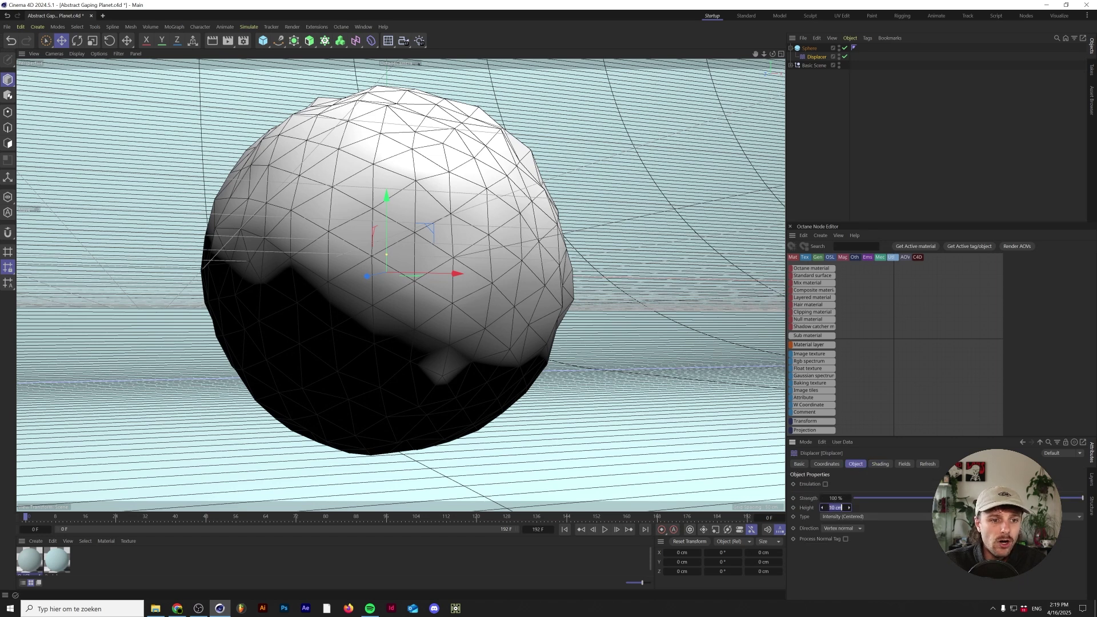
{"action": "type", "text": "5"}
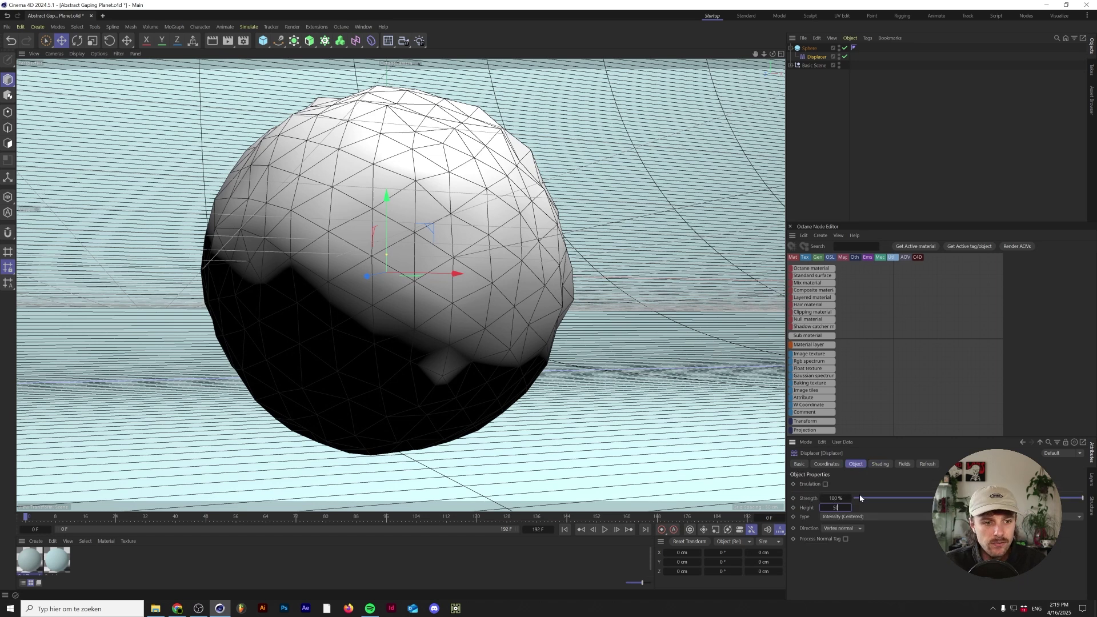
{"action": "type", "text": "0"}
{"action": "key", "text": "Return"}
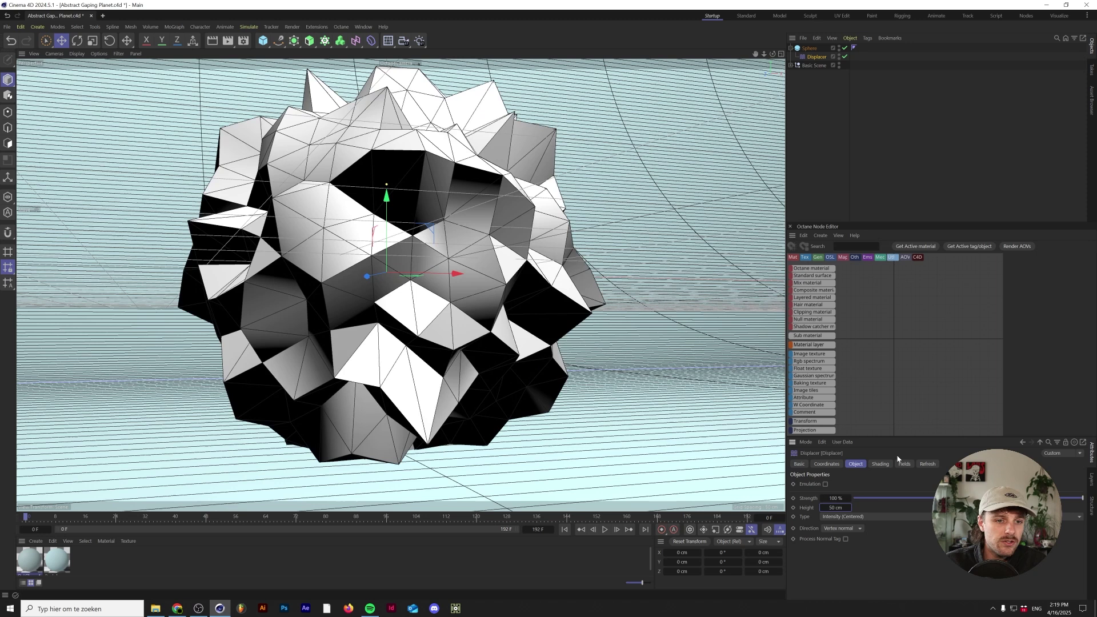
Enlarge the attributes area and set the Displacer noise's global scale to 500%.
{"action": "left_click", "coordinate": [881, 464]}
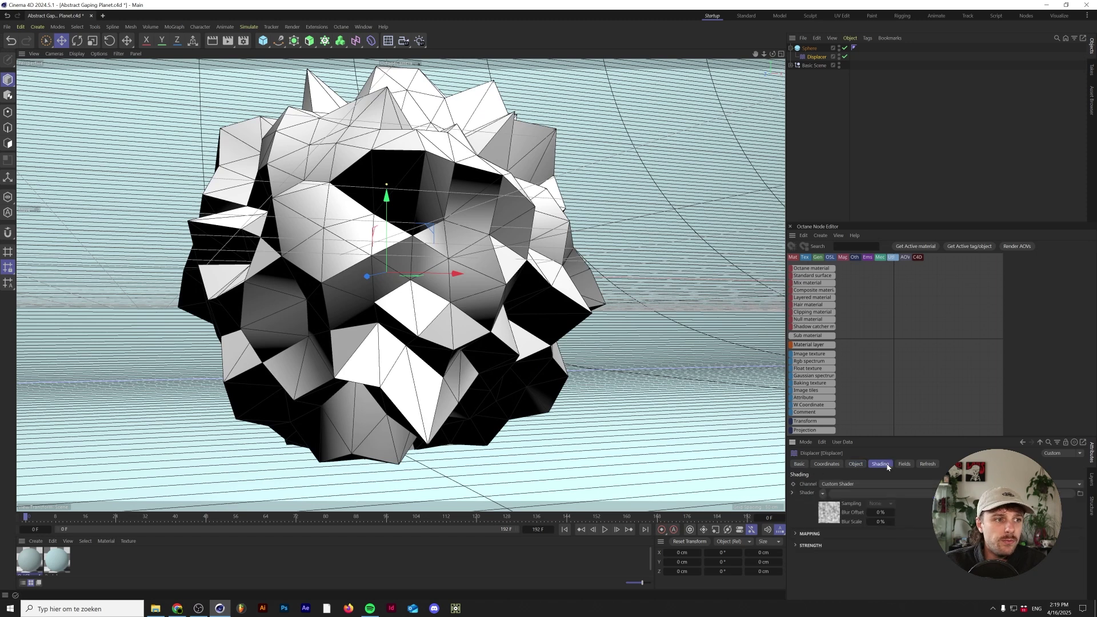
{"action": "left_click", "coordinate": [932, 494]}
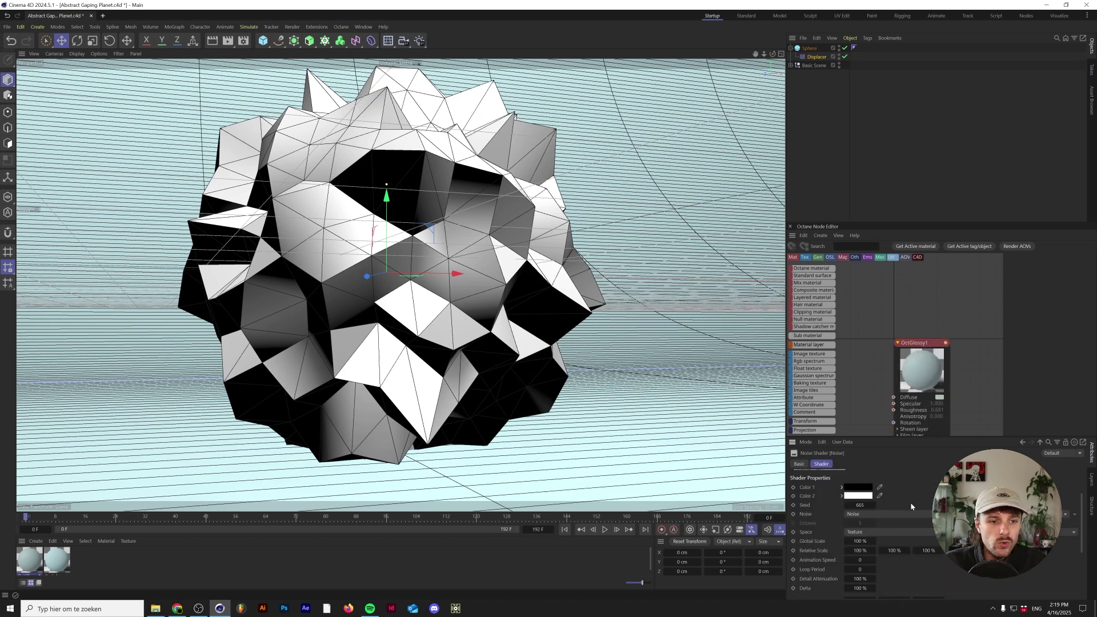
{"action": "left_click", "coordinate": [791, 229], "text": "ctrl"}
{"action": "left_click_drag", "start_coordinate": [907, 320], "coordinate": [905, 105]}
{"action": "left_click", "coordinate": [860, 259]}
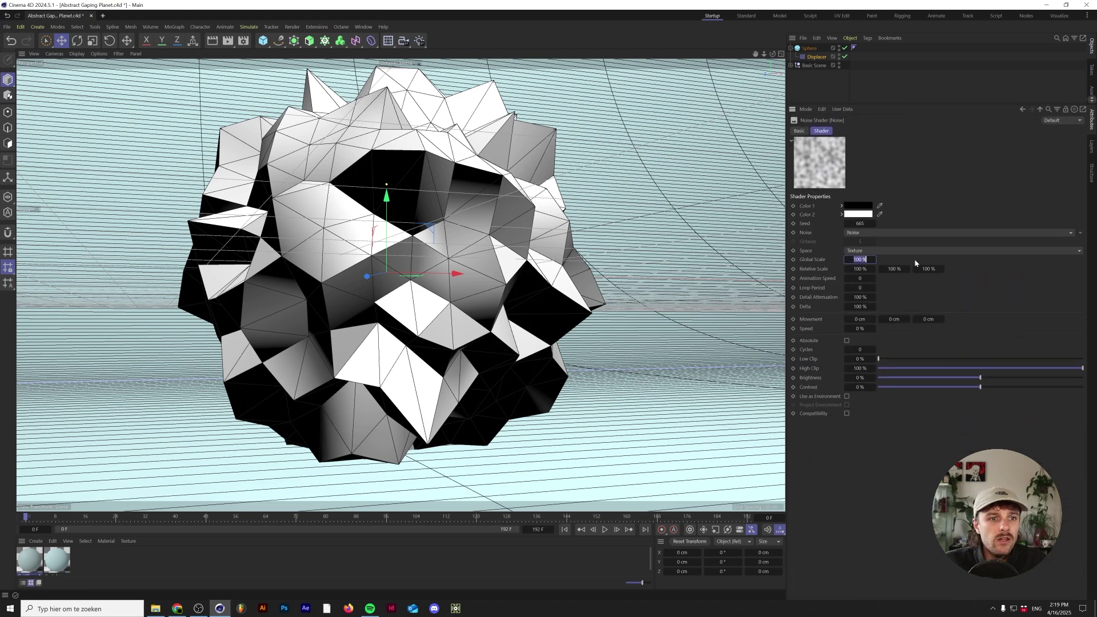
{"action": "type", "text": "500"}
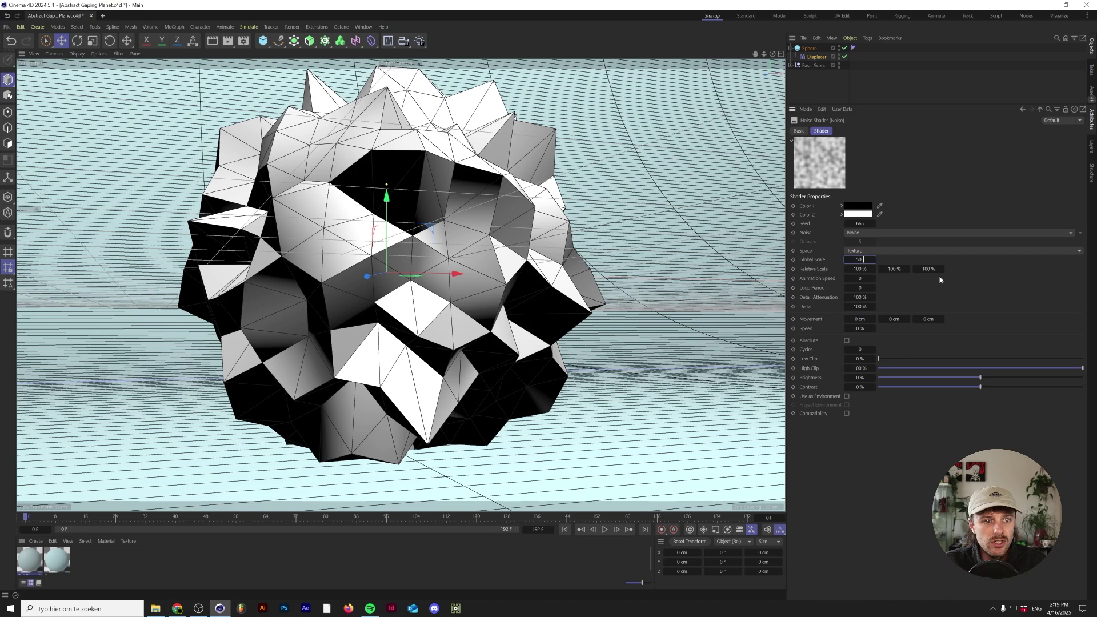
{"action": "key", "text": "Return"}
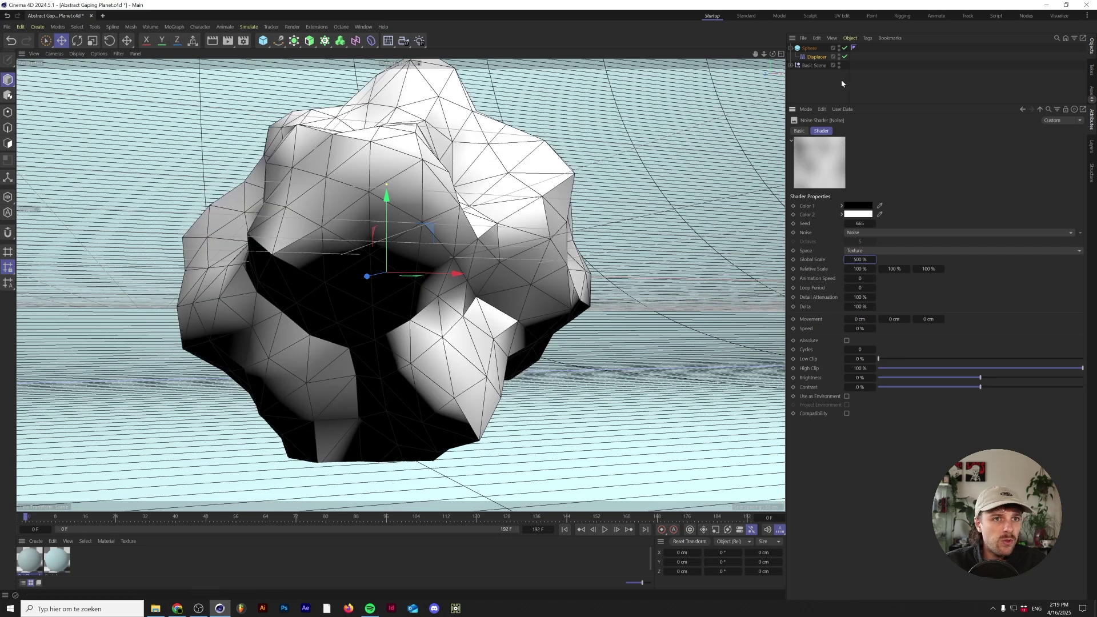
Set the displaced sphere's segments to 64.
{"action": "left_click", "coordinate": [810, 48]}
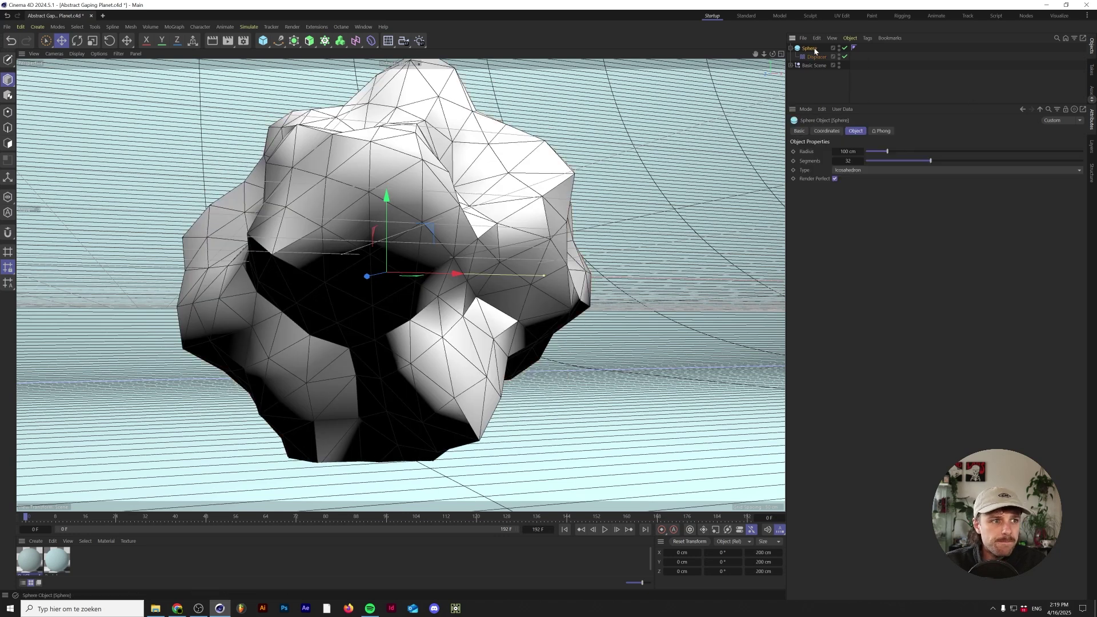
{"action": "left_click", "coordinate": [849, 160]}
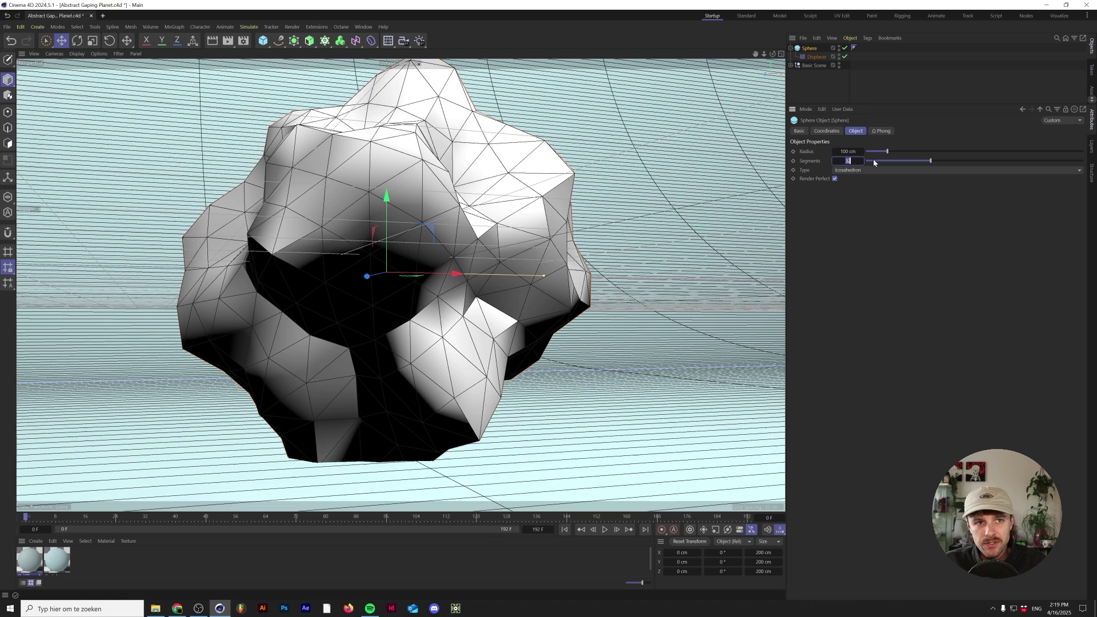
{"action": "type", "text": "64"}
{"action": "key", "text": "Return"}
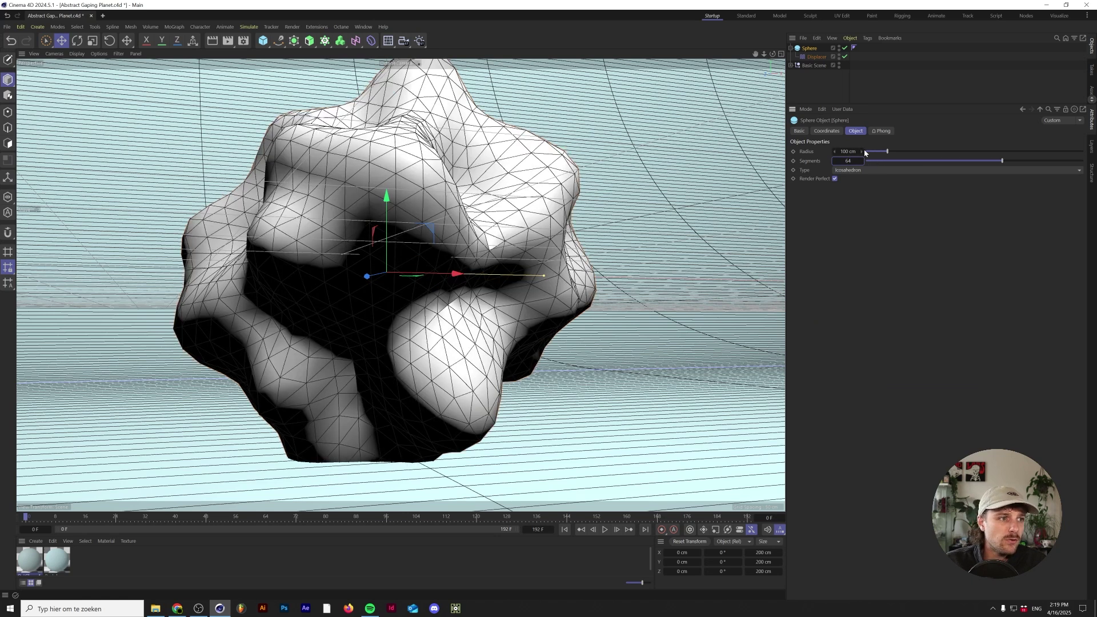
Set the Displacer noise's animation speed to 0.5 with a 240-frame timeline, and play the animation to preview it.
{"action": "left_click", "coordinate": [818, 57]}
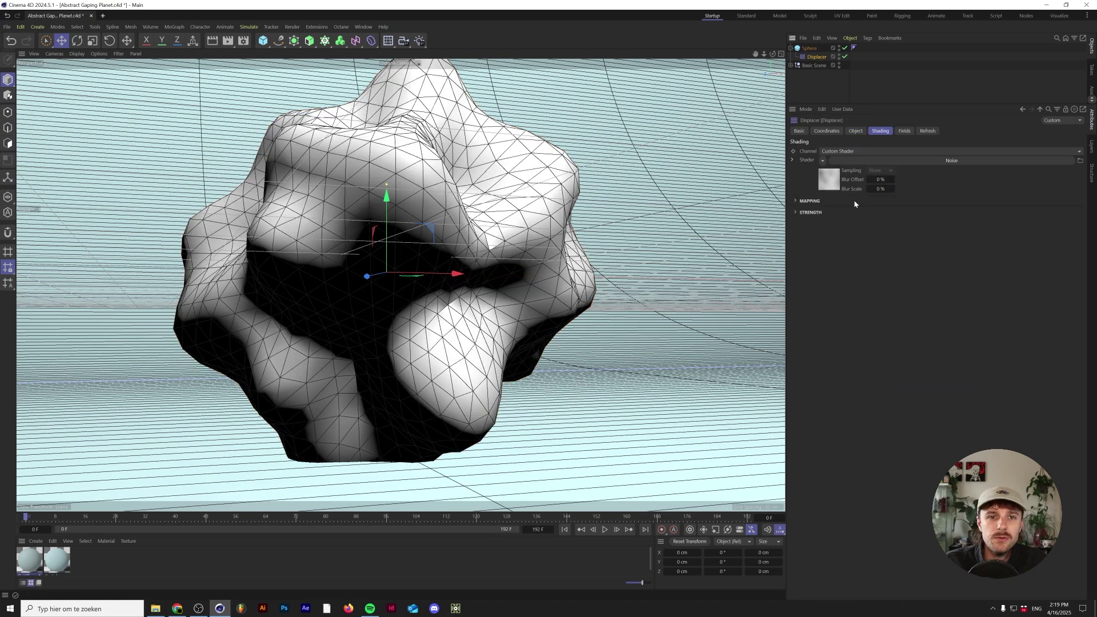
{"action": "left_click", "coordinate": [907, 162]}
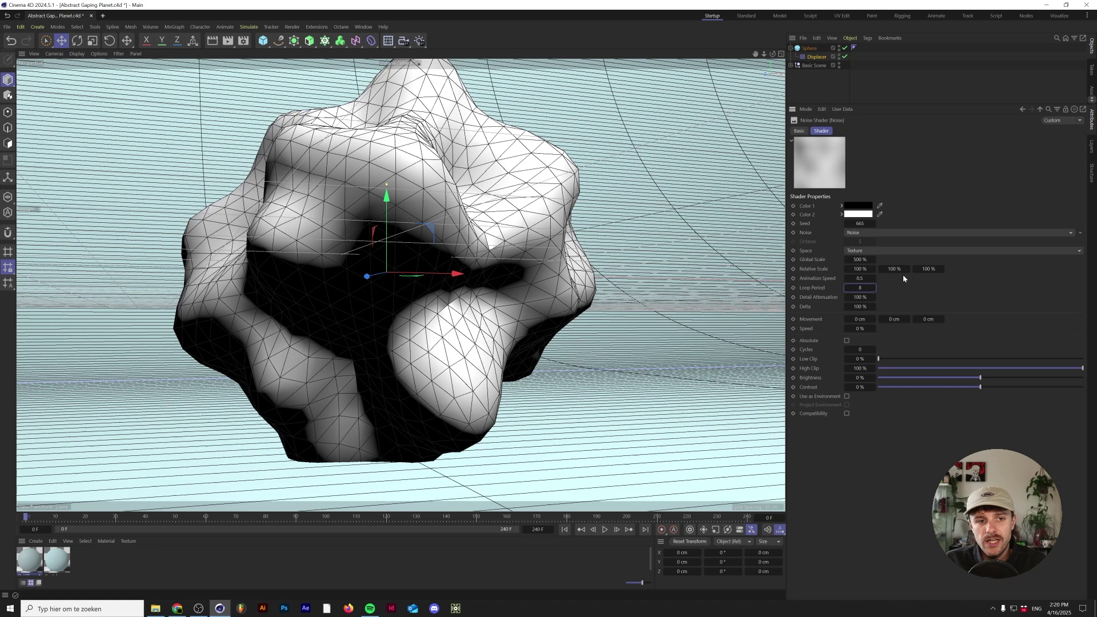
{"action": "left_click", "coordinate": [606, 530]}
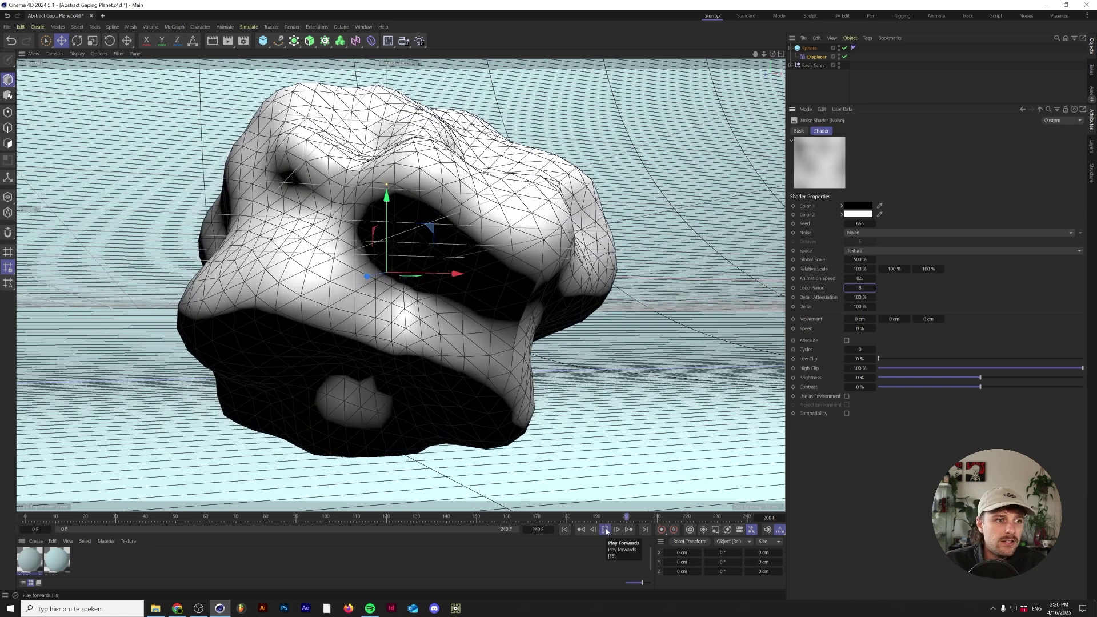
{"action": "left_click", "coordinate": [606, 531]}
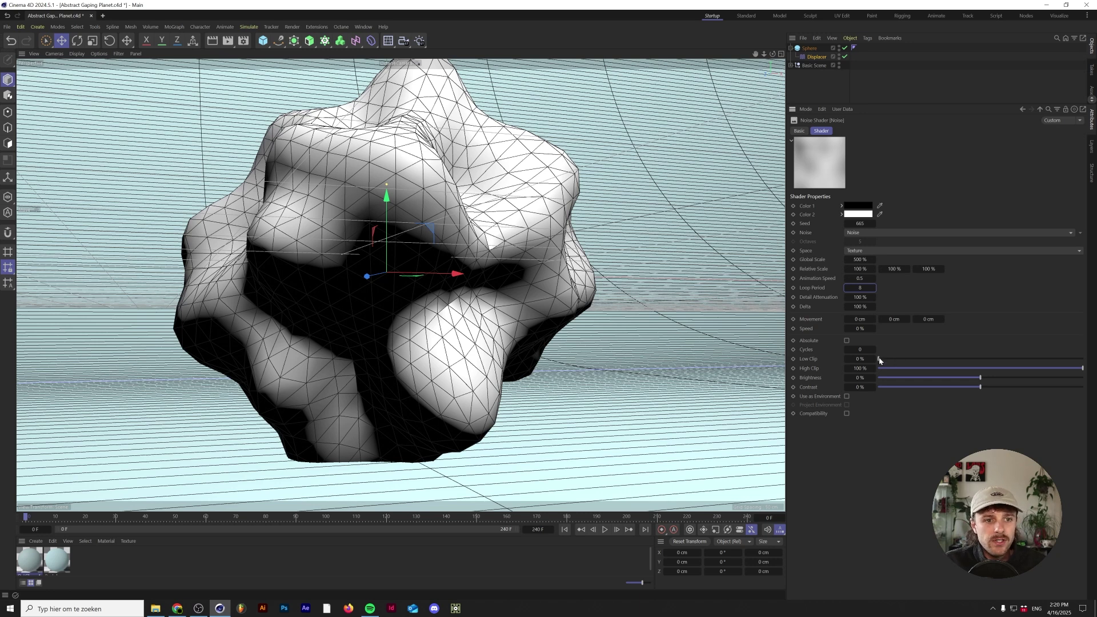
Raise the noise's low clip to 58% and preview the animated displacement.
{"action": "left_click_drag", "start_coordinate": [880, 360], "coordinate": [998, 355]}
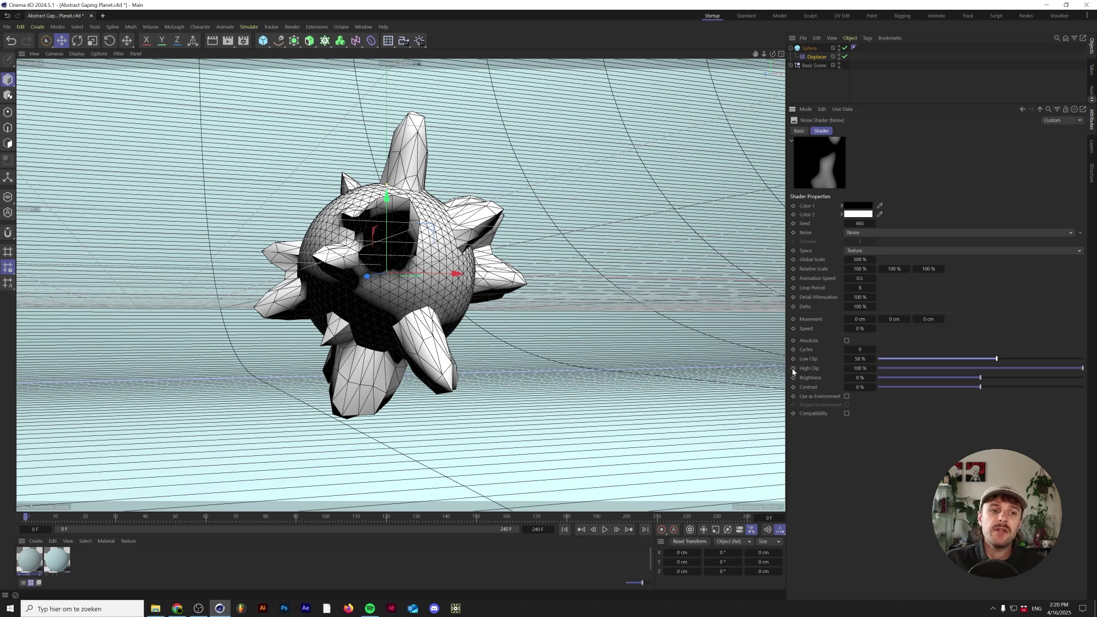
{"action": "left_click", "coordinate": [606, 531]}
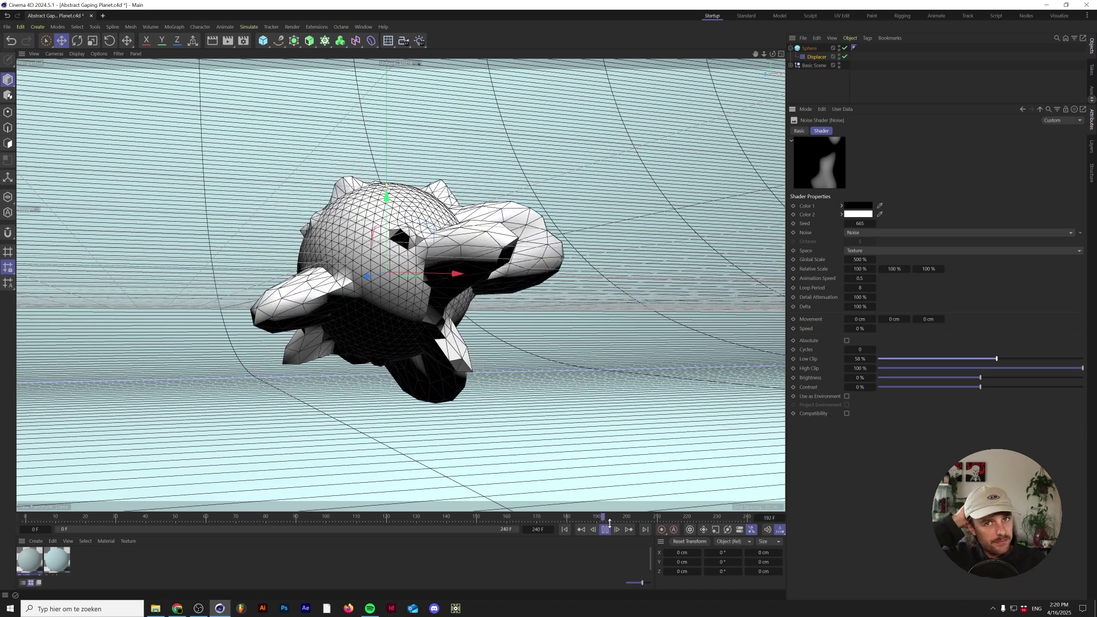
{"action": "left_click", "coordinate": [605, 530]}
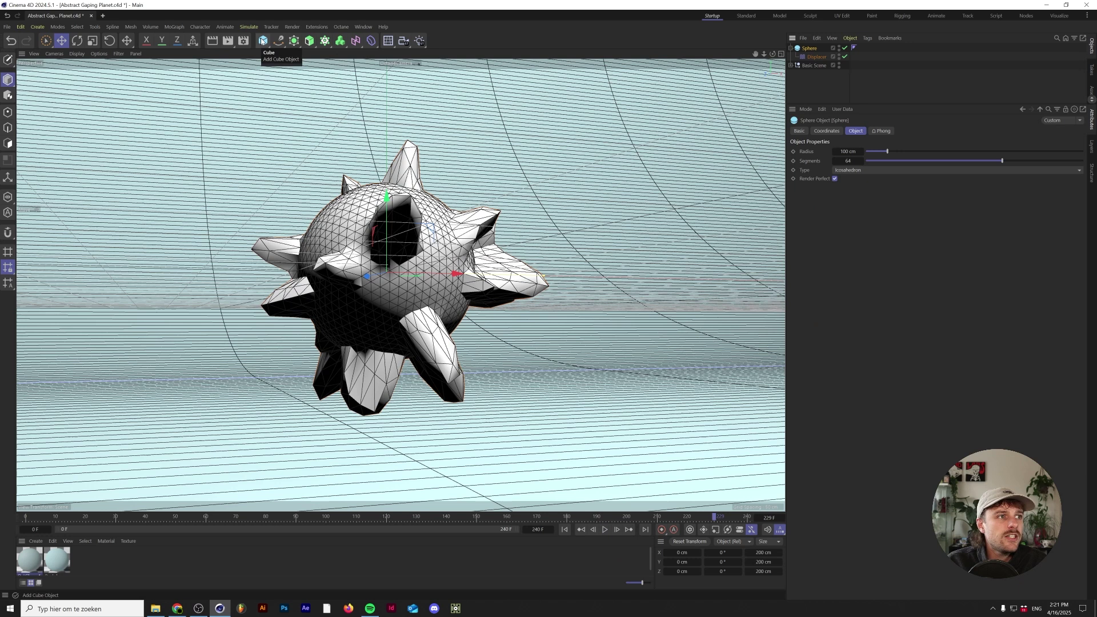
Add a second sphere with a radius of 80 cm, 64 segments and the Icosahedron type.
{"action": "left_click", "coordinate": [262, 40]}
{"action": "left_click", "coordinate": [433, 69]}
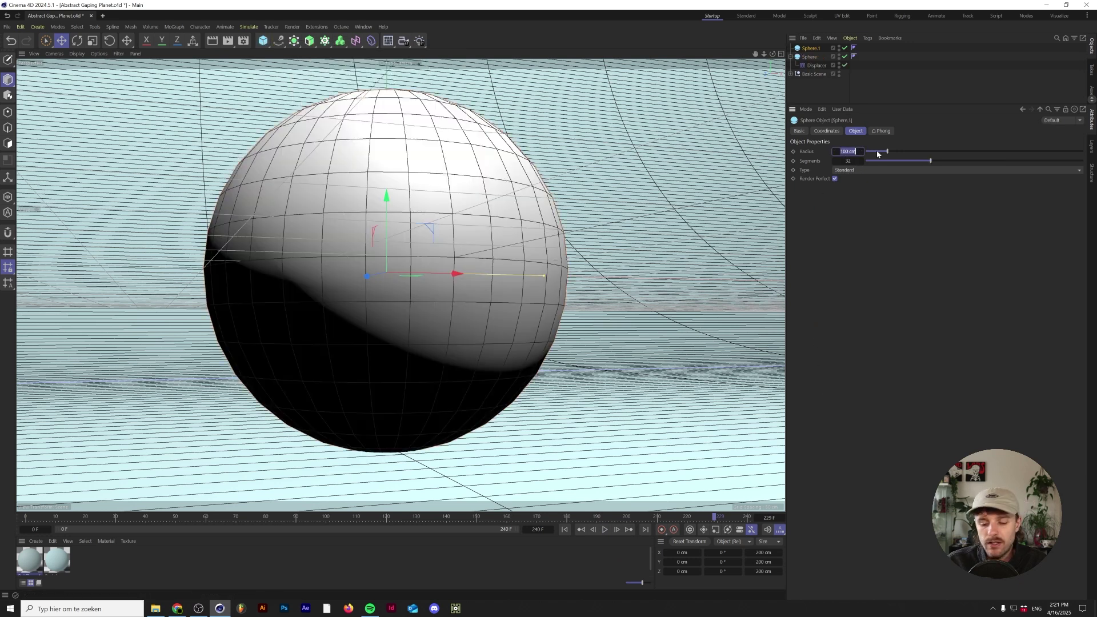
{"action": "type", "text": "8"}
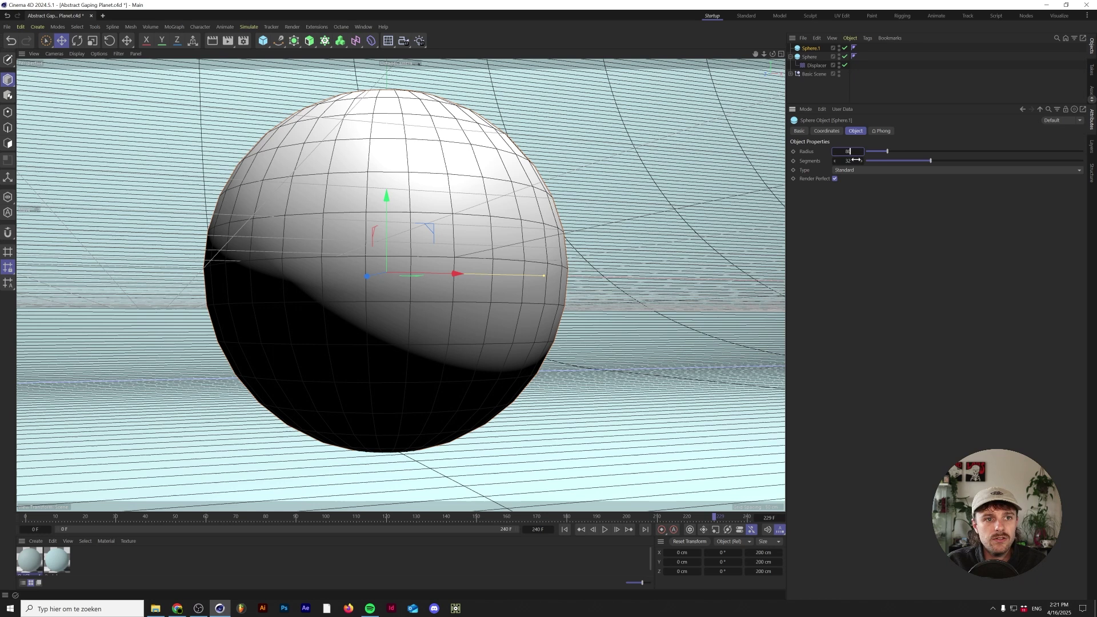
{"action": "type", "text": "0"}
{"action": "key", "text": "Tab"}
{"action": "type", "text": "64"}
{"action": "key", "text": "Return"}
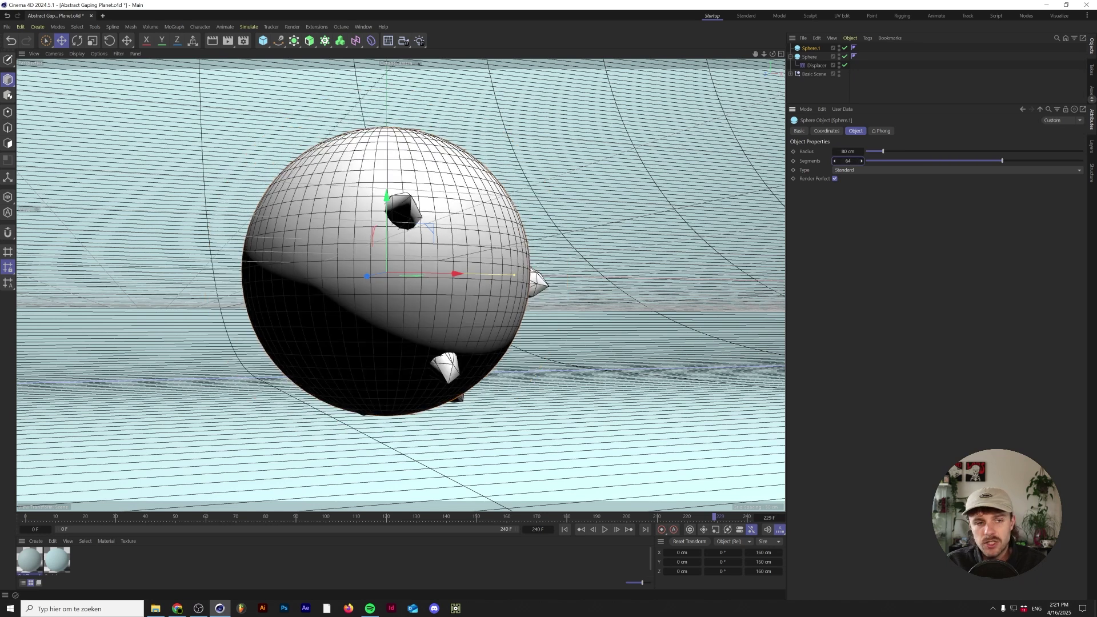
{"action": "left_click", "coordinate": [895, 170]}
{"action": "left_click", "coordinate": [869, 228]}
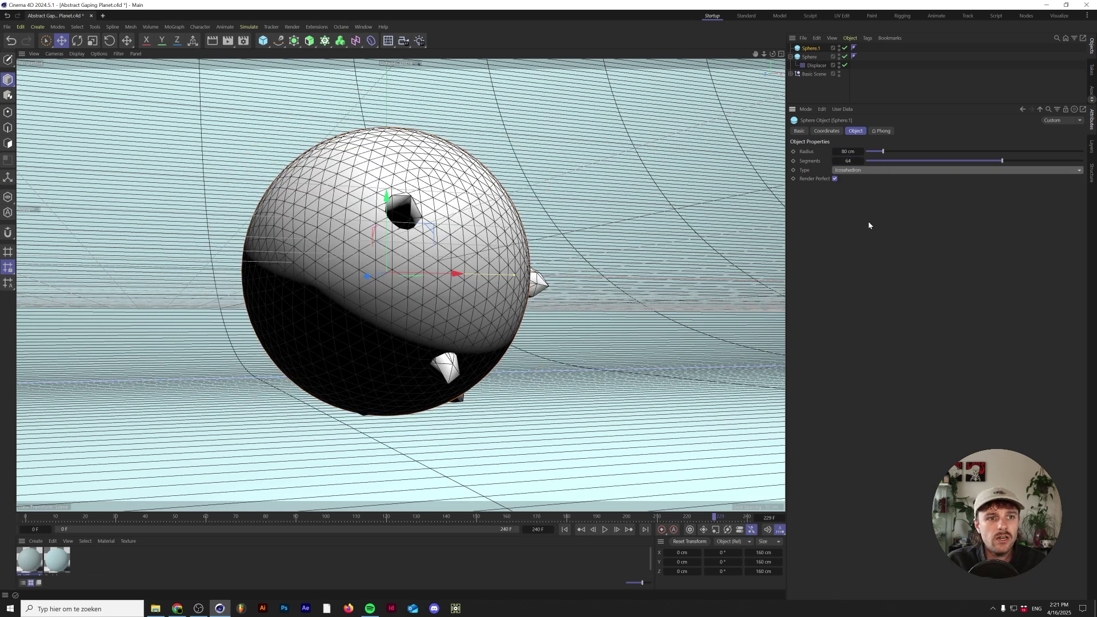
Add a Volume Builder and a Volume Mesher, with the builder nested inside the mesher.
{"action": "left_click", "coordinate": [343, 42]}
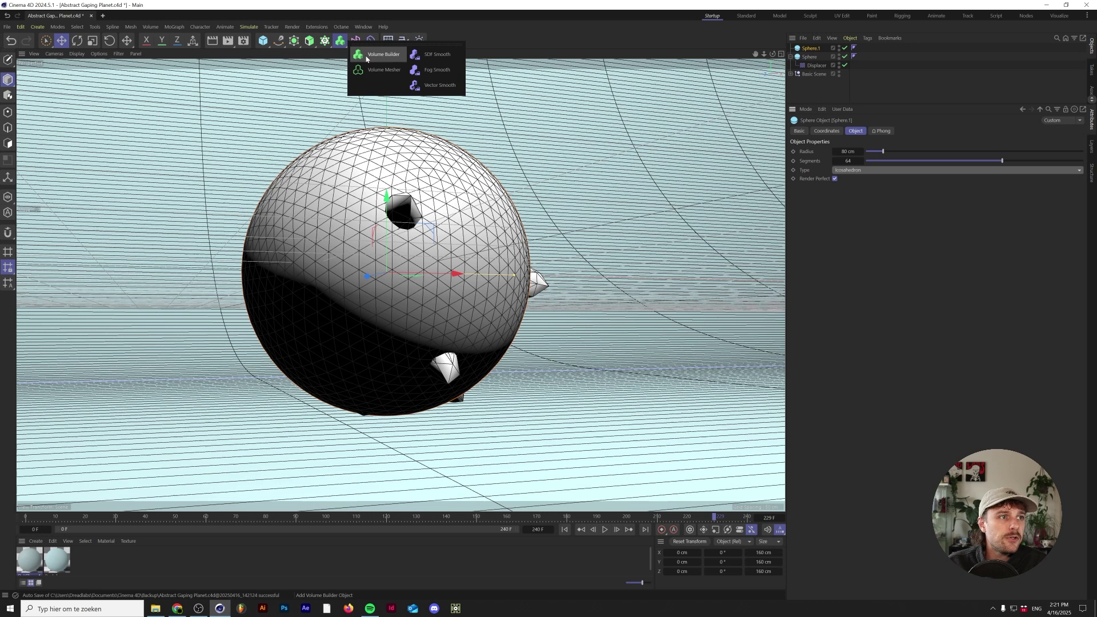
{"action": "left_click", "coordinate": [367, 56]}
{"action": "left_click", "coordinate": [341, 41]}
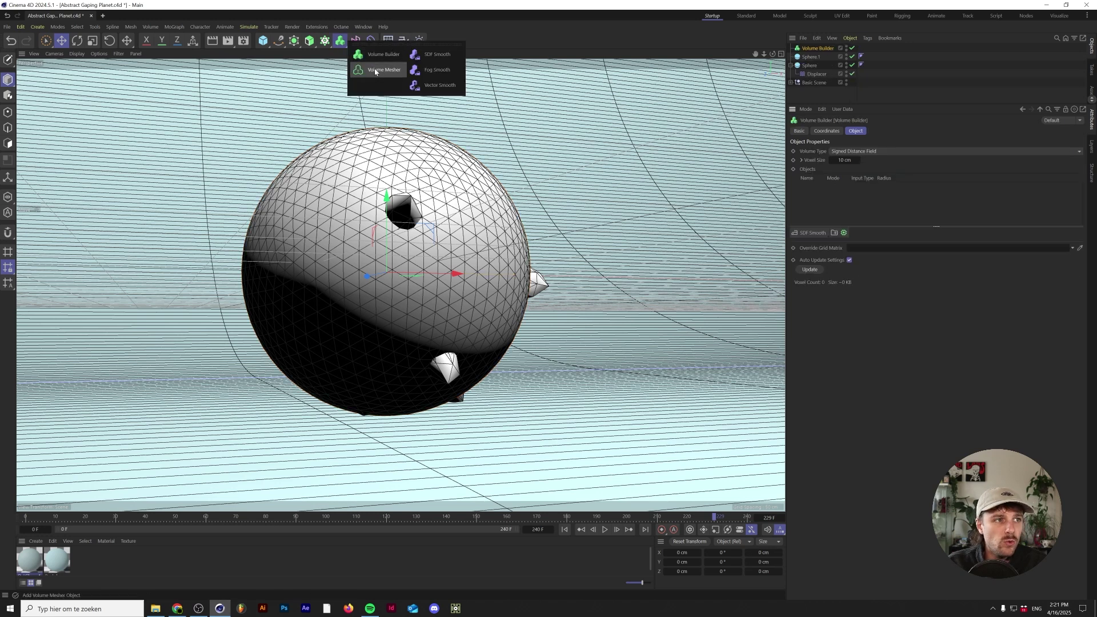
{"action": "left_click", "coordinate": [373, 72]}
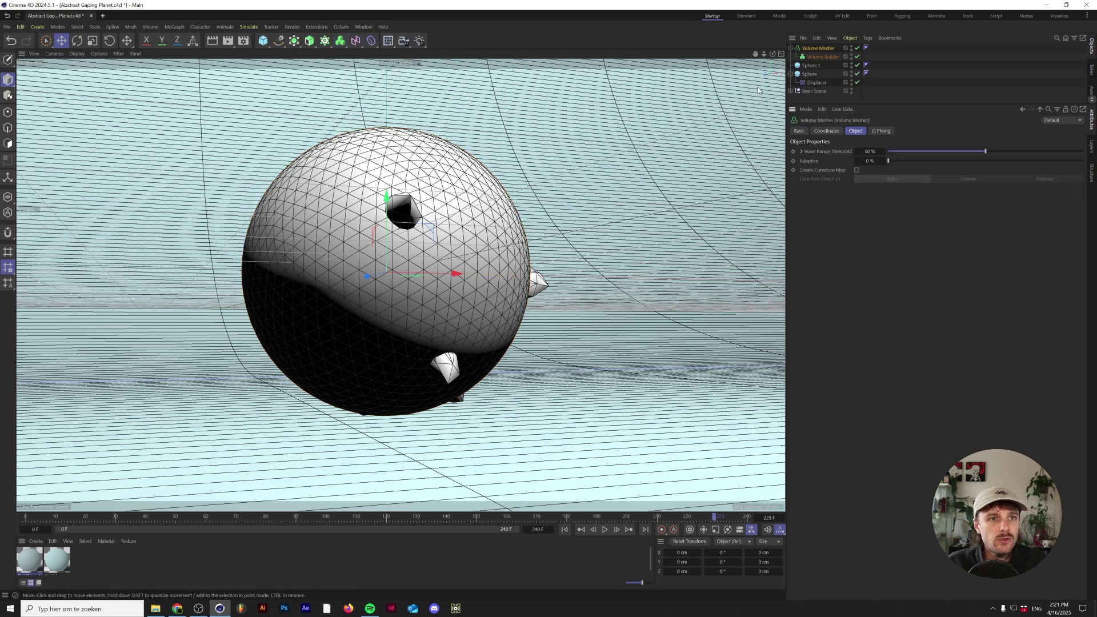
Make both spheres children of the Volume Builder.
{"action": "left_click", "coordinate": [823, 58]}
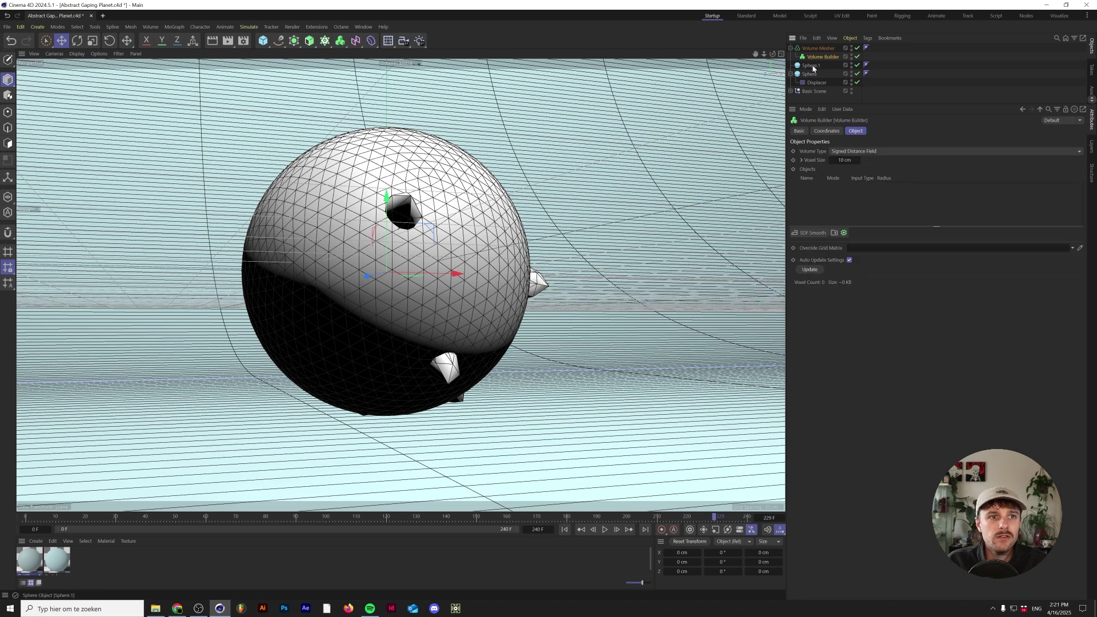
{"action": "left_click", "coordinate": [812, 67]}
{"action": "left_click", "coordinate": [809, 74], "text": "ctrl"}
{"action": "left_click_drag", "start_coordinate": [809, 74], "coordinate": [821, 58]}
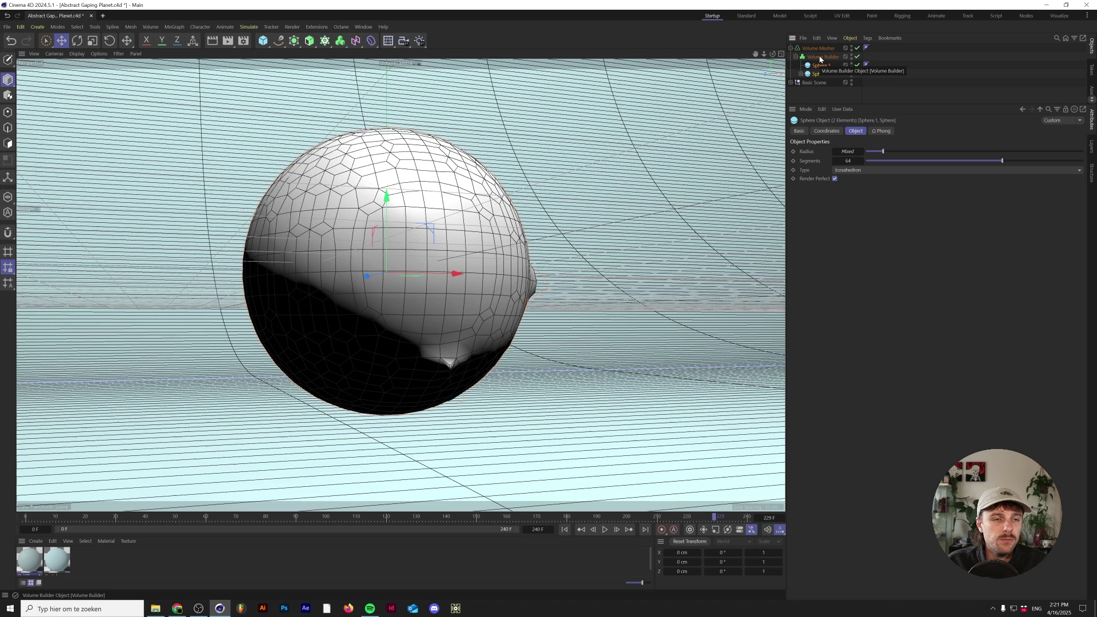
Set the Volume Builder's voxel size to 2 cm.
{"action": "left_click", "coordinate": [821, 57]}
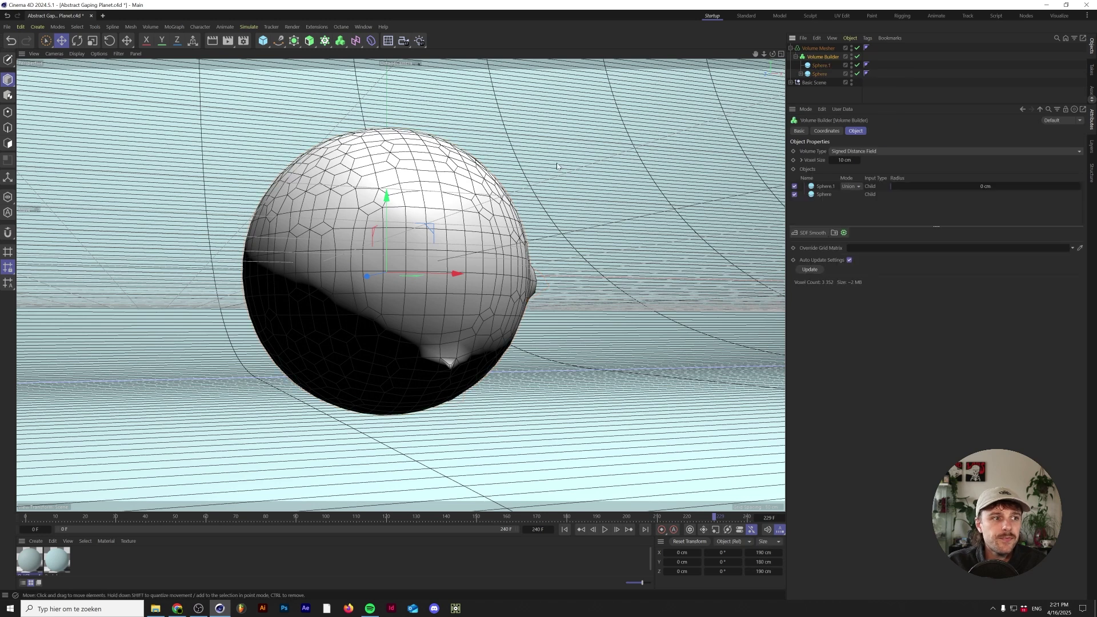
{"action": "left_click", "coordinate": [846, 161]}
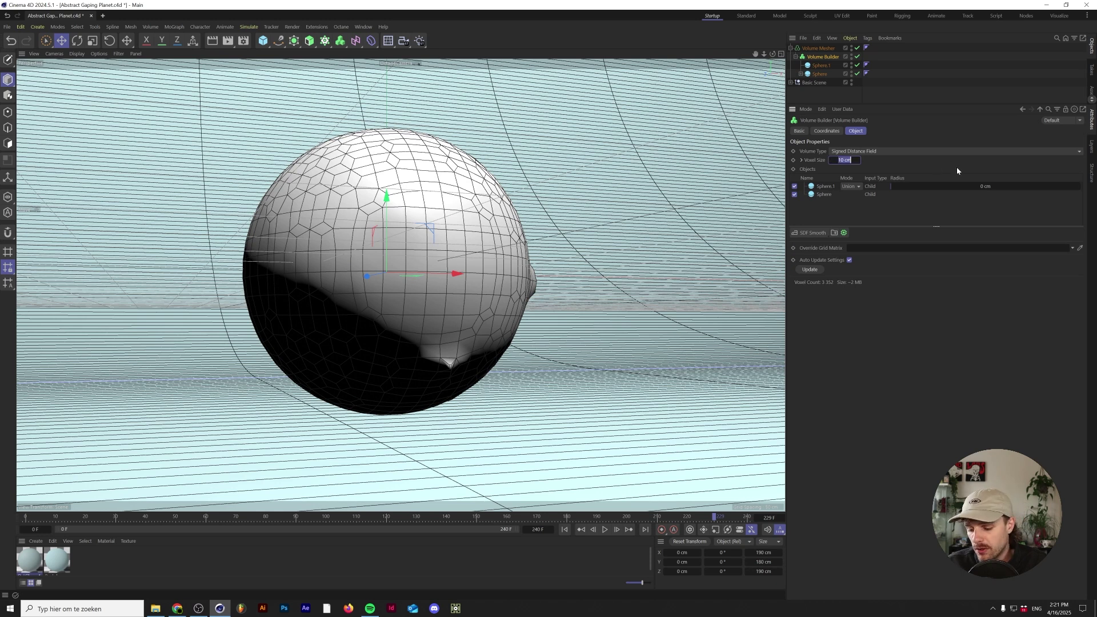
{"action": "type", "text": "2"}
{"action": "key", "text": "Return"}
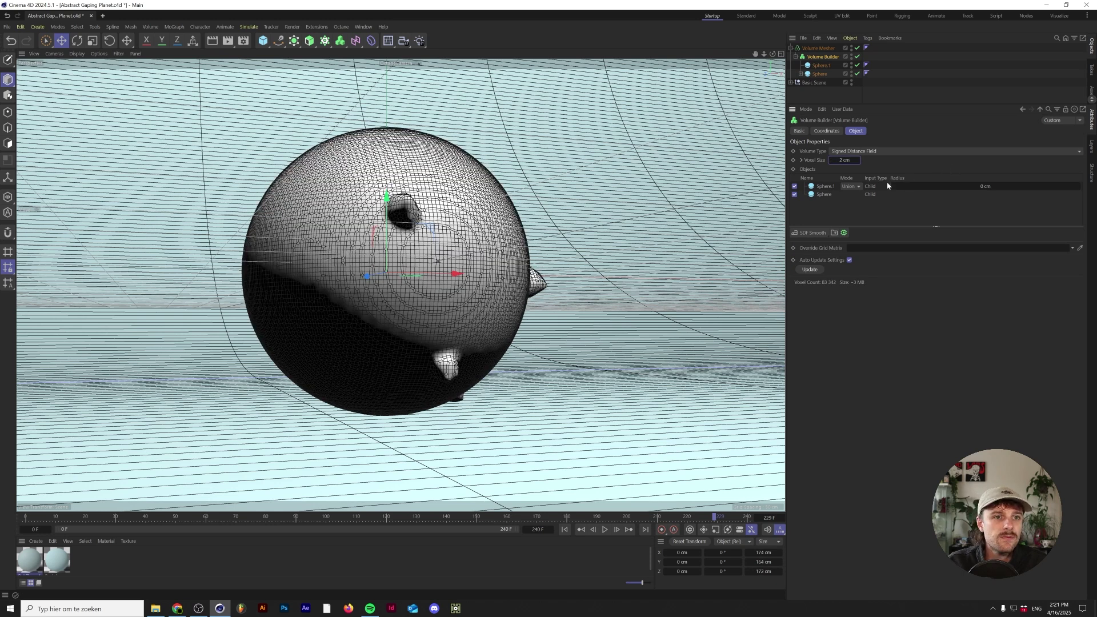
Place the displaced sphere above the plain sphere in the Volume Builder and set its mode to Subtract.
{"action": "left_click", "coordinate": [850, 189]}
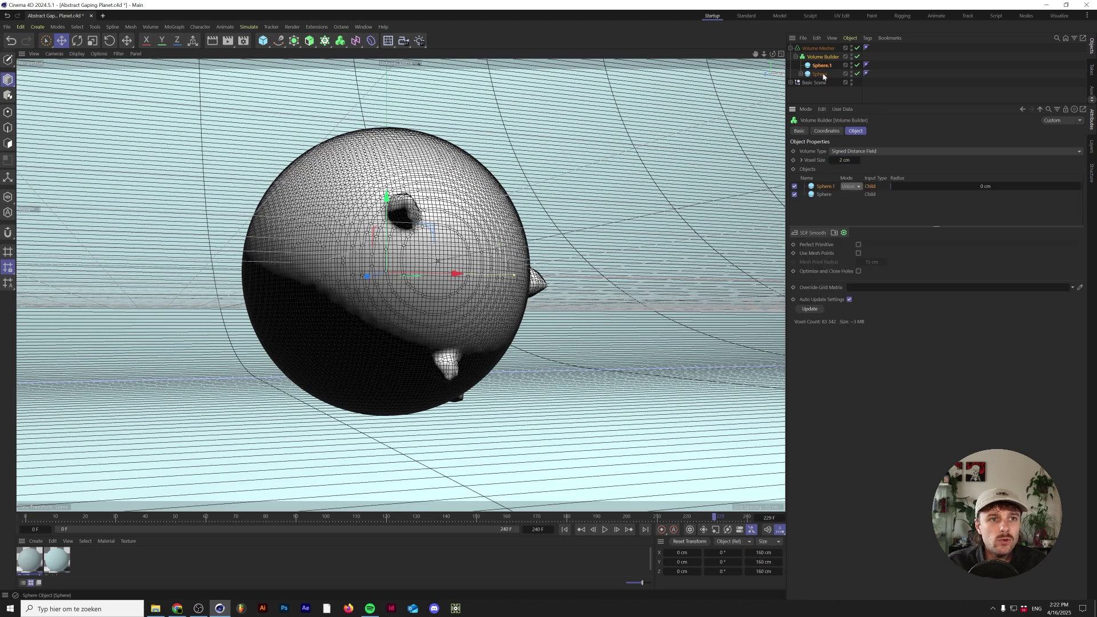
{"action": "left_click_drag", "start_coordinate": [822, 76], "coordinate": [823, 60]}
{"action": "left_click", "coordinate": [823, 58]}
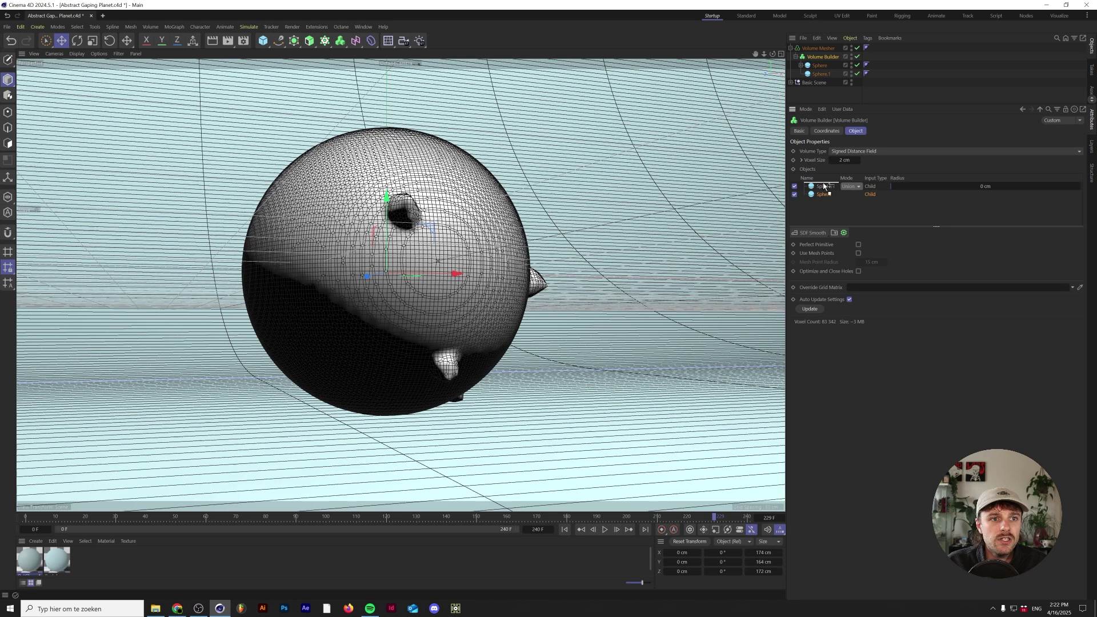
{"action": "left_click", "coordinate": [855, 208]}
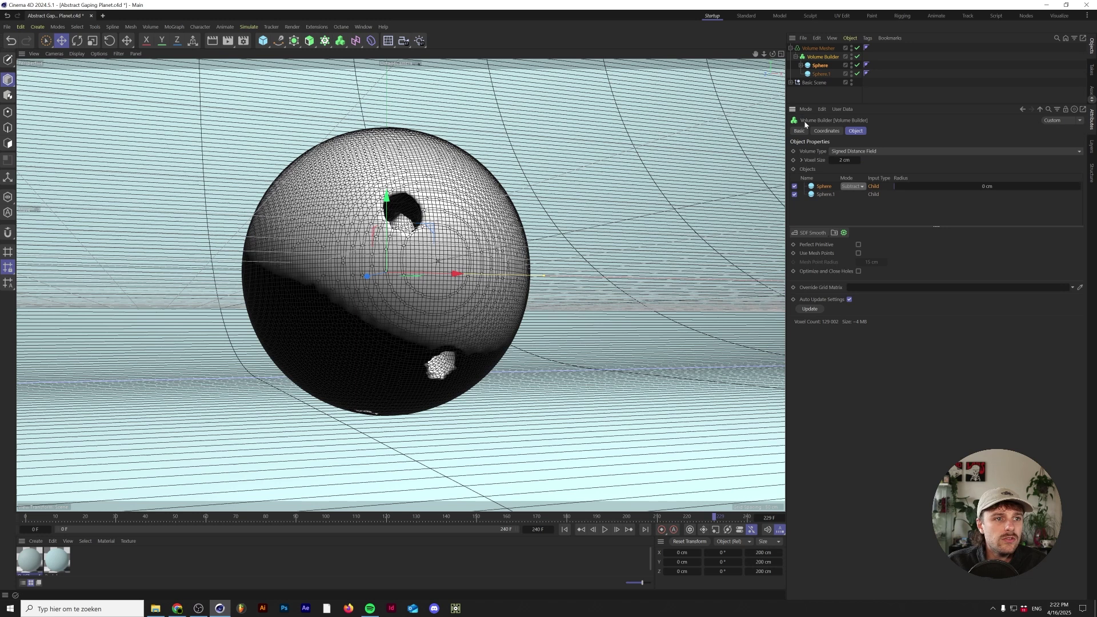
Set the plain sphere's radius to 60 cm and play the animation to preview the subtracted holes.
{"action": "left_click", "coordinate": [829, 74]}
{"action": "left_click", "coordinate": [848, 151]}
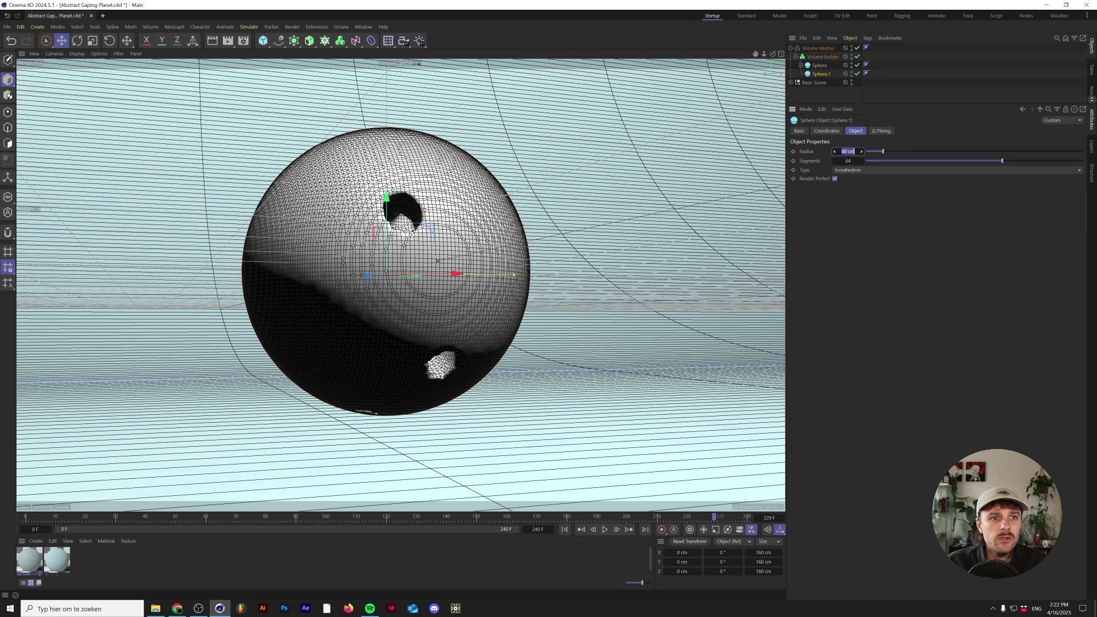
{"action": "type", "text": "60"}
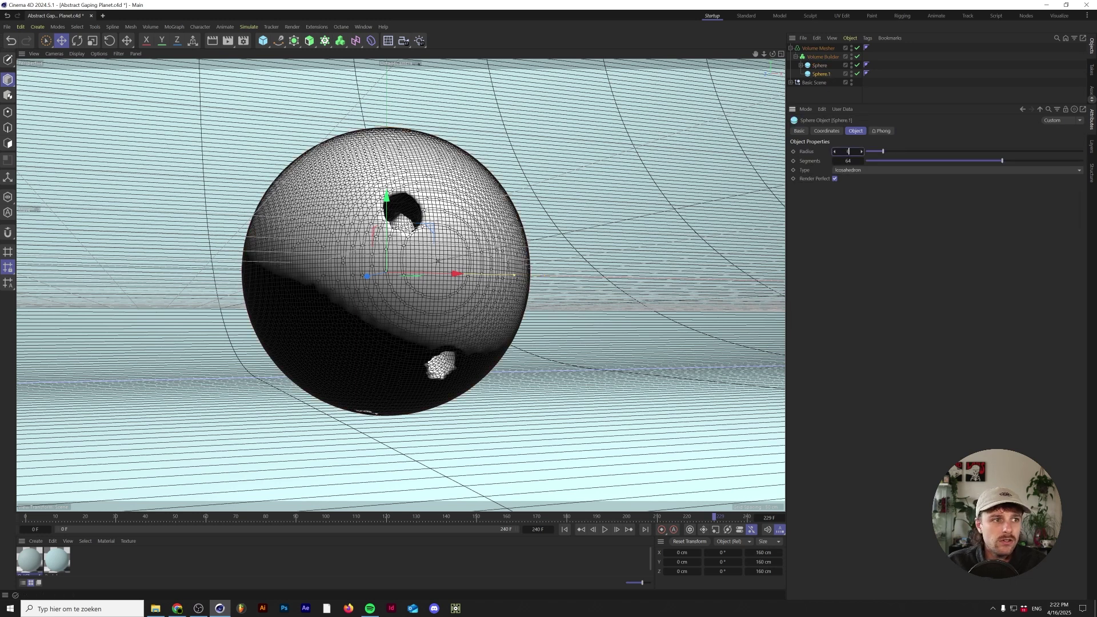
{"action": "key", "text": "Return"}
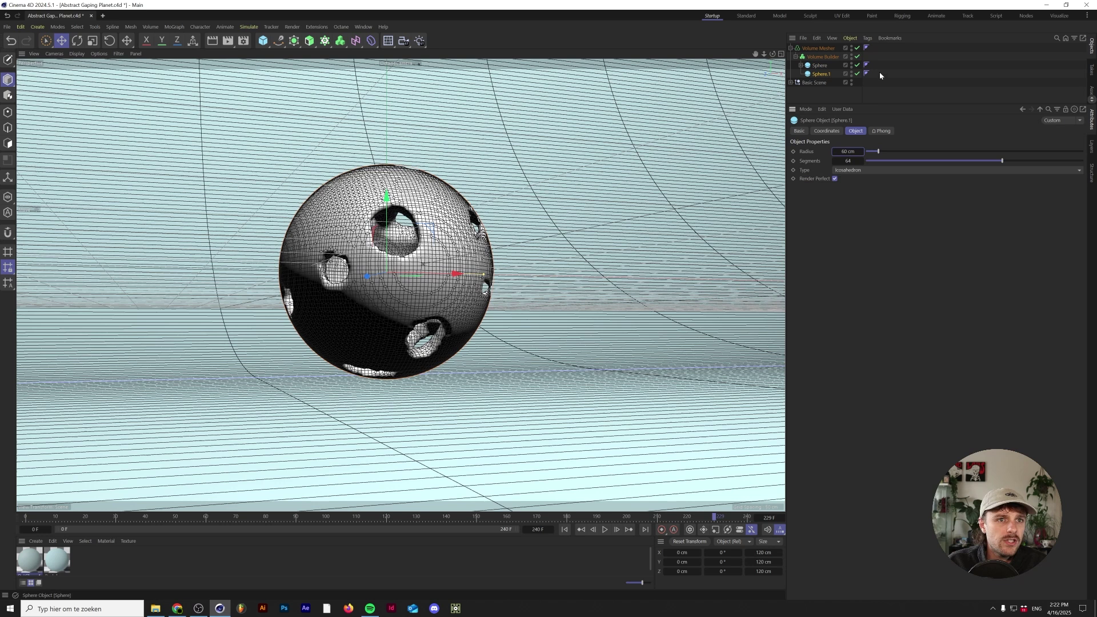
{"action": "left_click", "coordinate": [605, 529]}
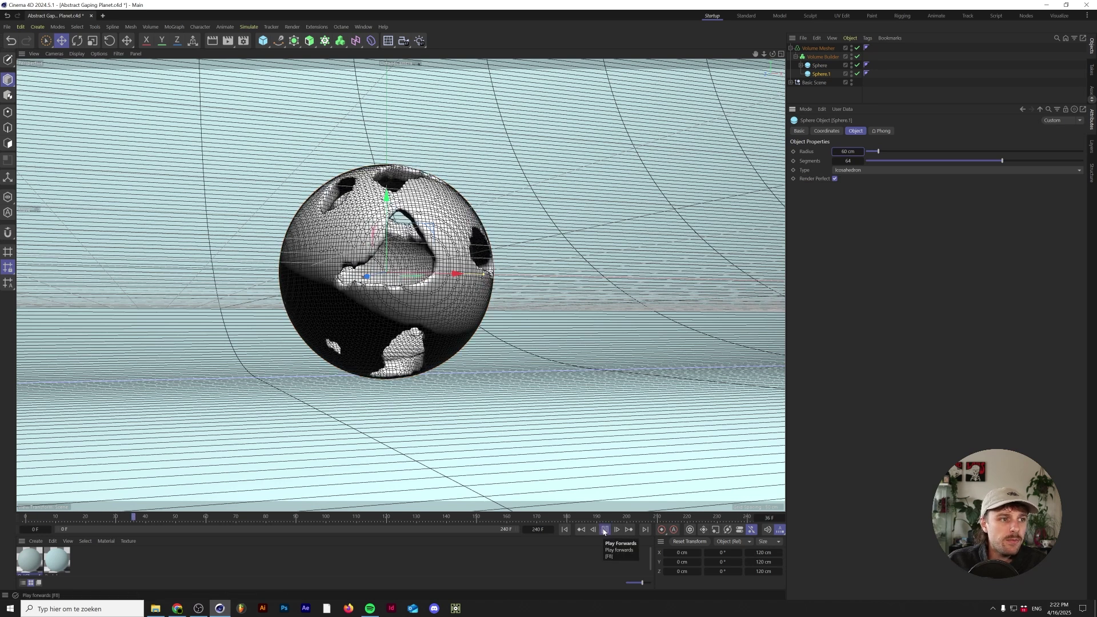
{"action": "left_click", "coordinate": [828, 57]}
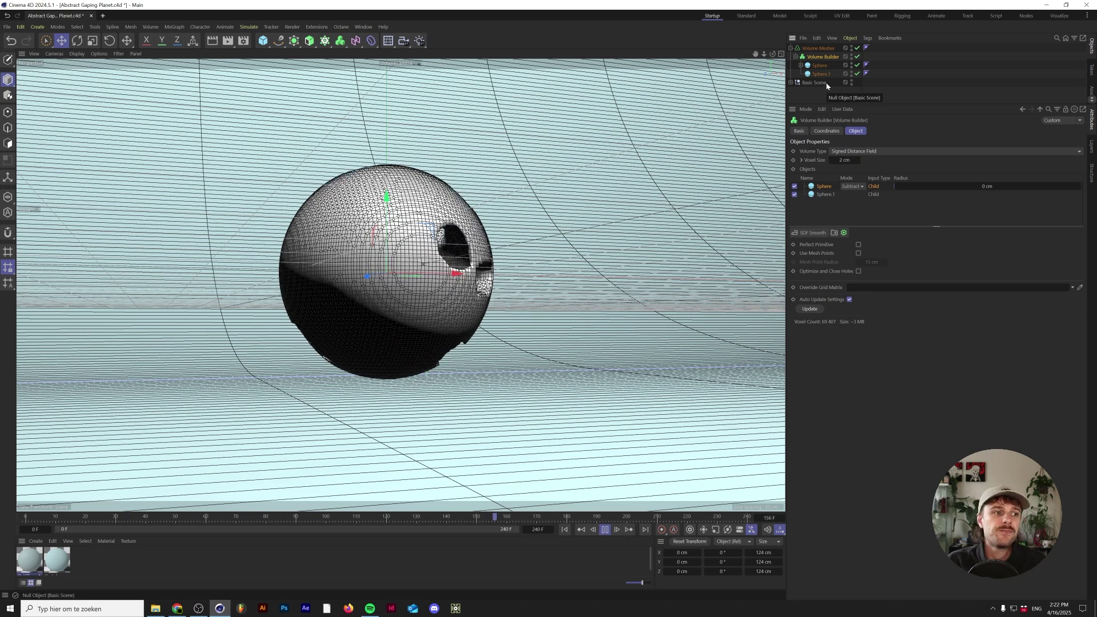
{"action": "left_click", "coordinate": [605, 531]}
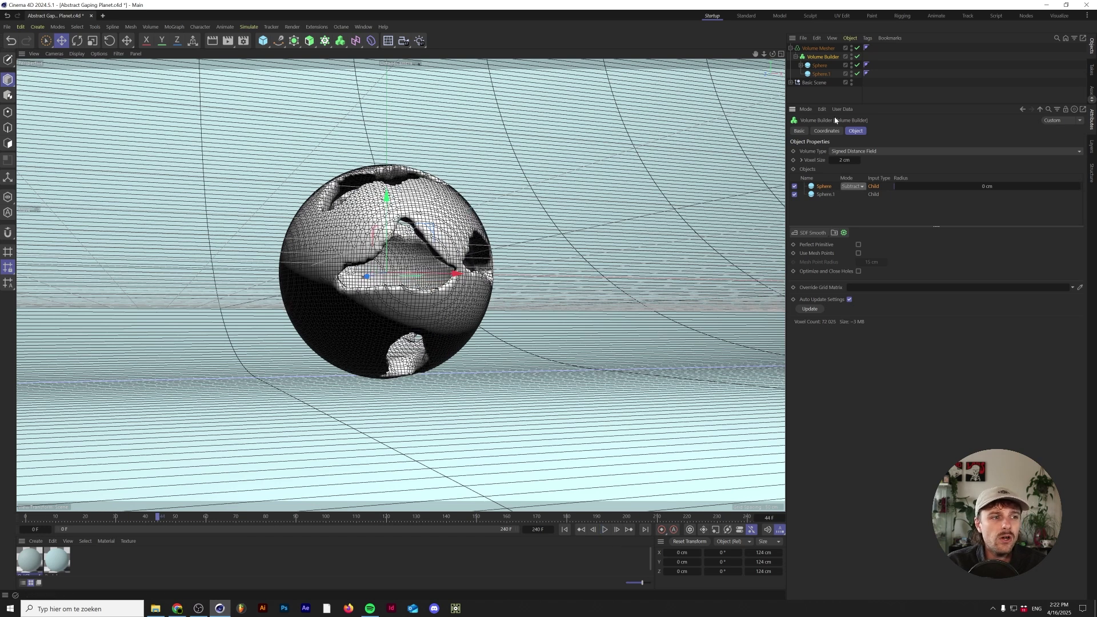
Duplicate the displaced sphere inside the Volume Builder and rename the copy Cutoff Sphere 2.
{"action": "left_click", "coordinate": [819, 66]}
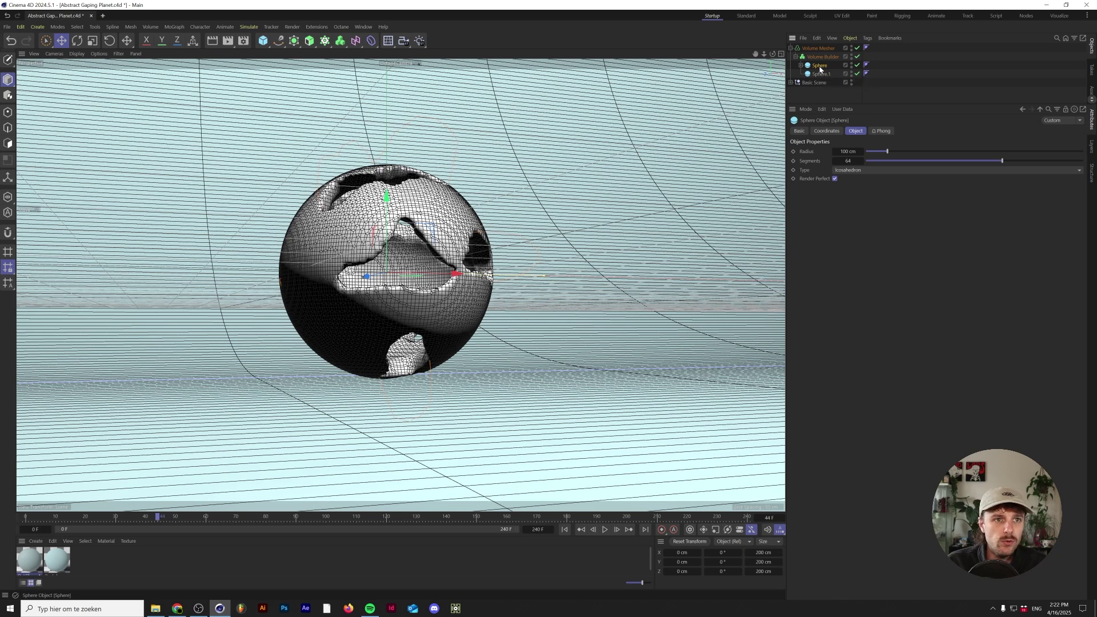
{"action": "mouse_move", "coordinate": [819, 67]}
{"action": "left_mouse_down", "text": "ctrl"}
{"action": "mouse_move", "coordinate": [812, 50]}
{"action": "mouse_move", "coordinate": [814, 71]}
{"action": "left_mouse_up", "text": "ctrl"}
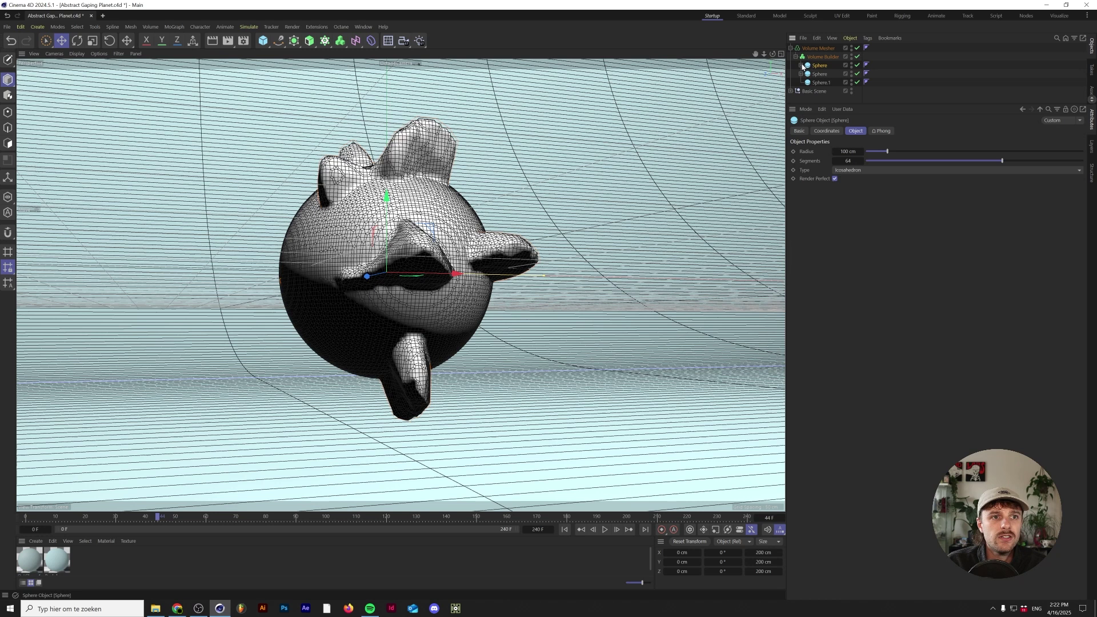
{"action": "double_click", "coordinate": [819, 65]}
{"action": "key", "text": "BackSpace"}
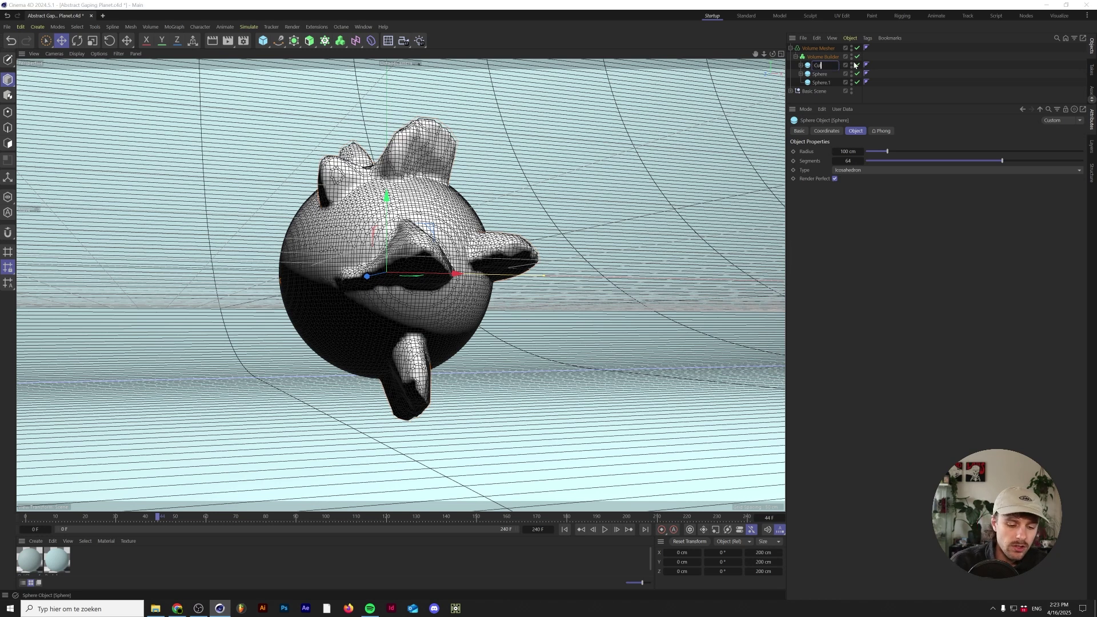
{"action": "type", "text": "Cutoff Sphere 2"}
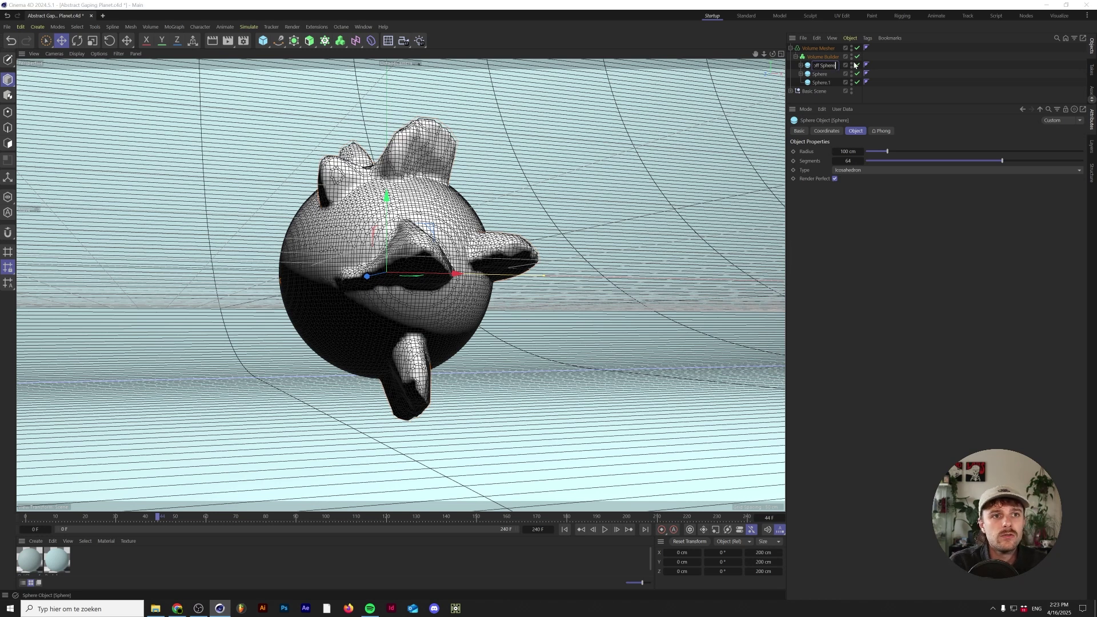
{"action": "key", "text": "Return"}
Rename the original displaced sphere Cutoff Sphere 1 and the plain 60 cm sphere Main Sphere.
{"action": "double_click", "coordinate": [821, 73]}
{"action": "key", "text": "BackSpace"}
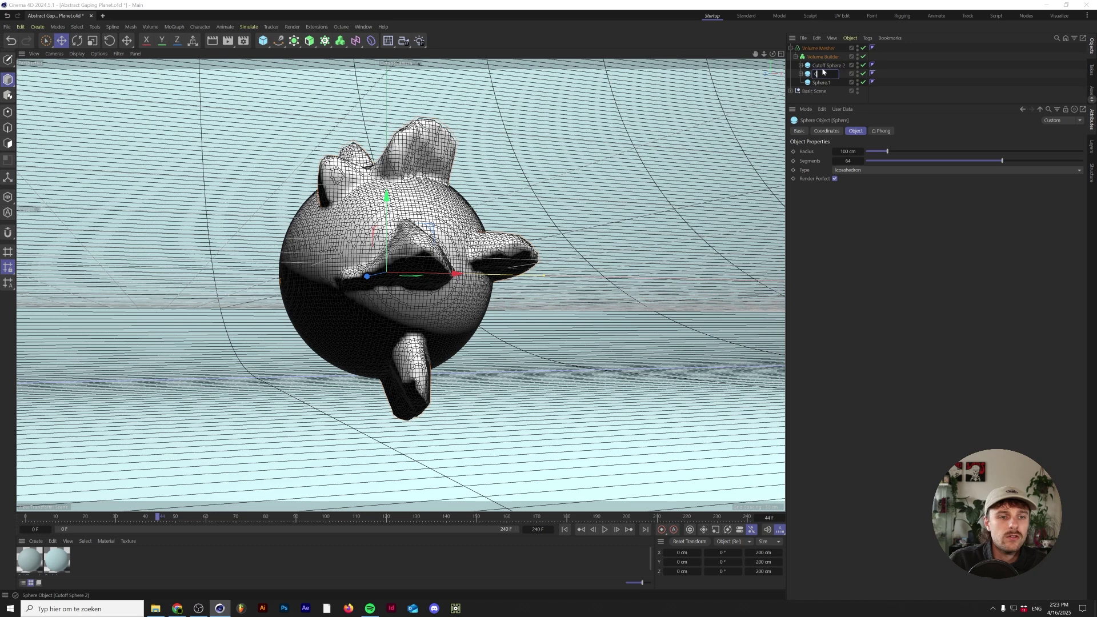
{"action": "type", "text": "Cutoff Sphere 1"}
{"action": "key", "text": "Return"}
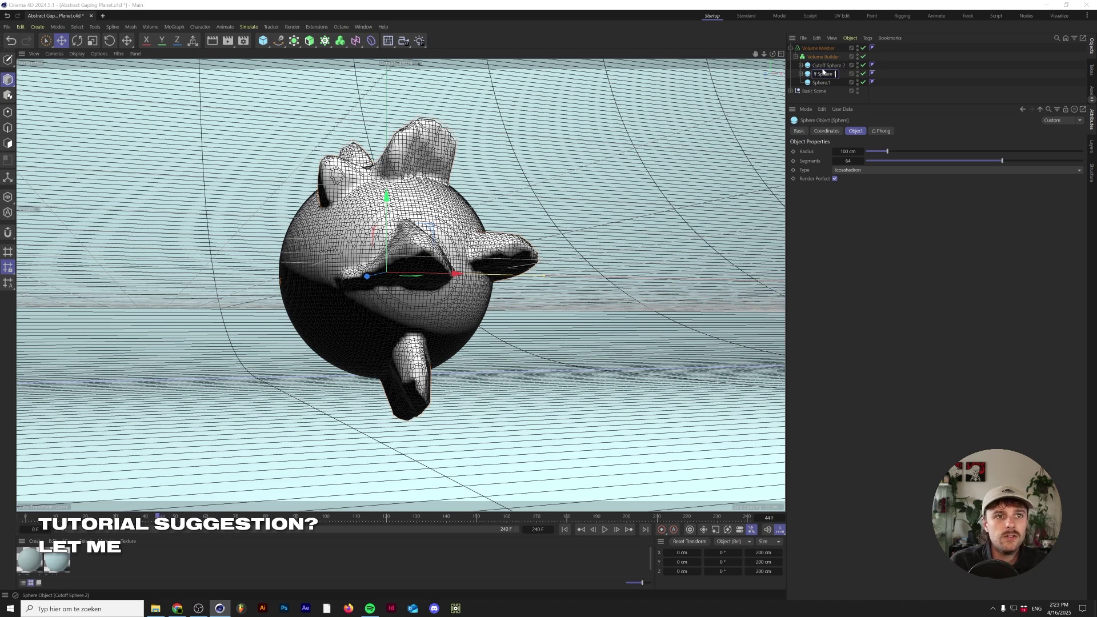
{"action": "double_click", "coordinate": [822, 82]}
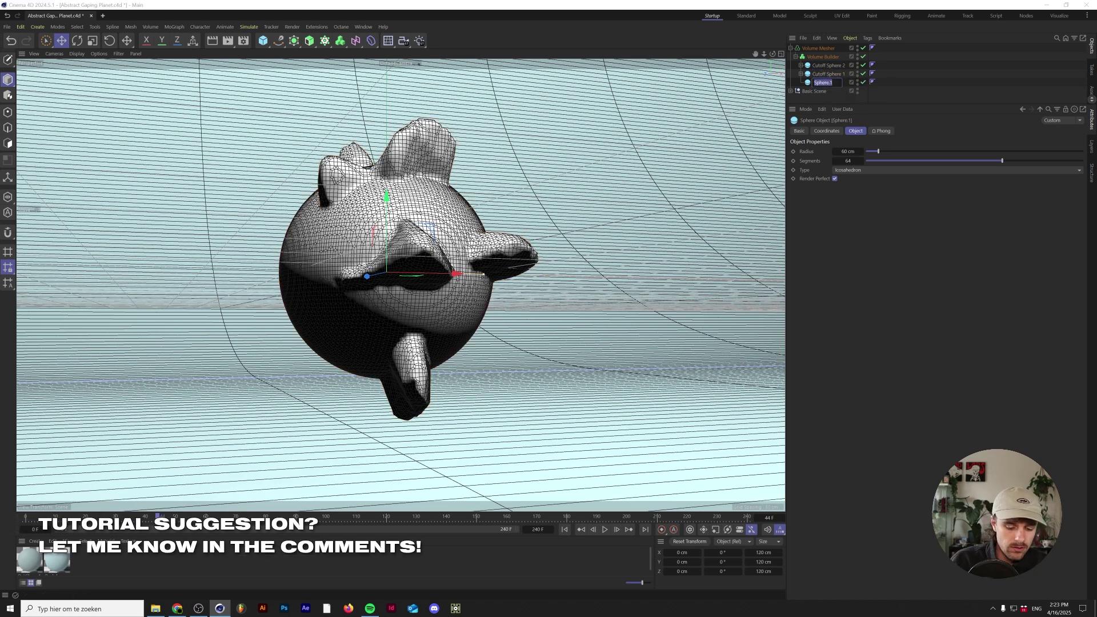
{"action": "type", "text": "Main Sphe"}
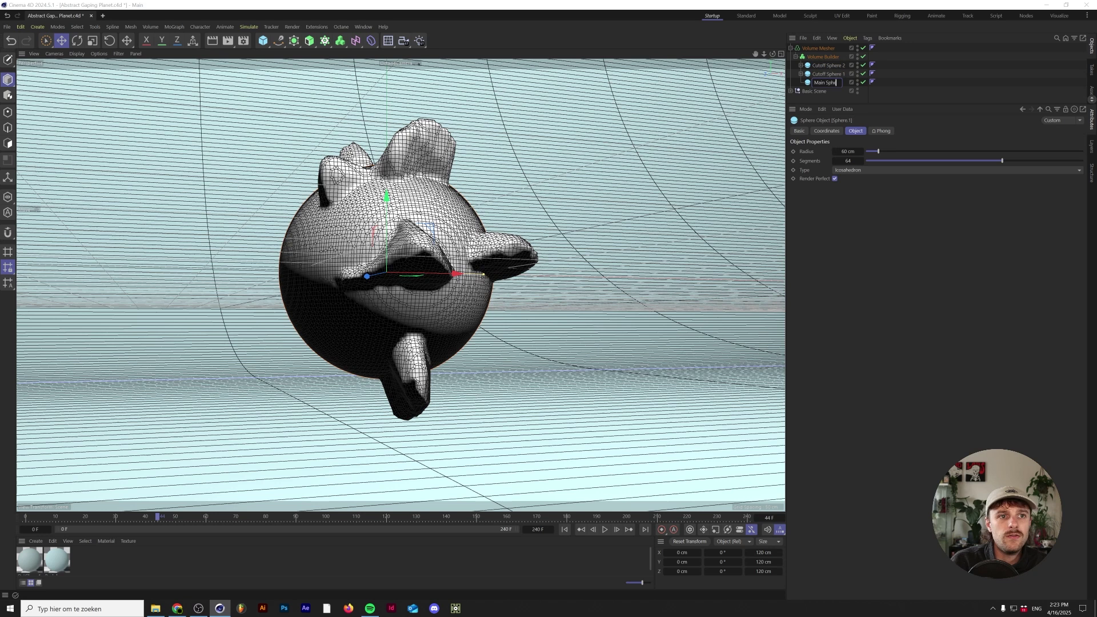
{"action": "type", "text": "re"}
{"action": "key", "text": "Return"}
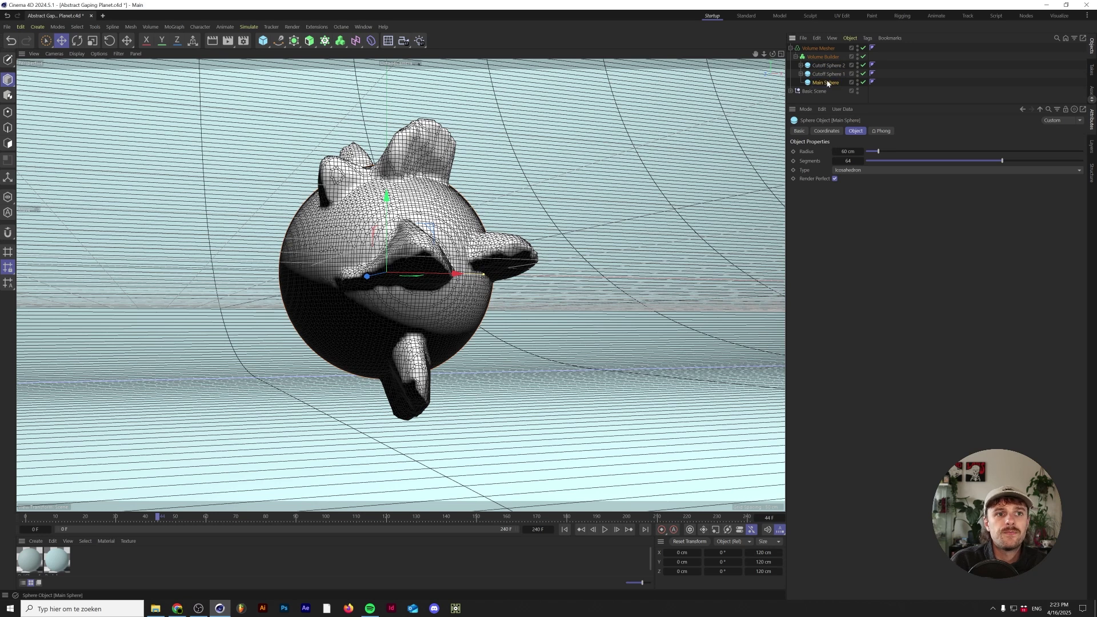
Change the noise seed in Cutoff Sphere 2's Displacer to 667.
{"action": "left_click", "coordinate": [801, 65]}
{"action": "left_click", "coordinate": [828, 74]}
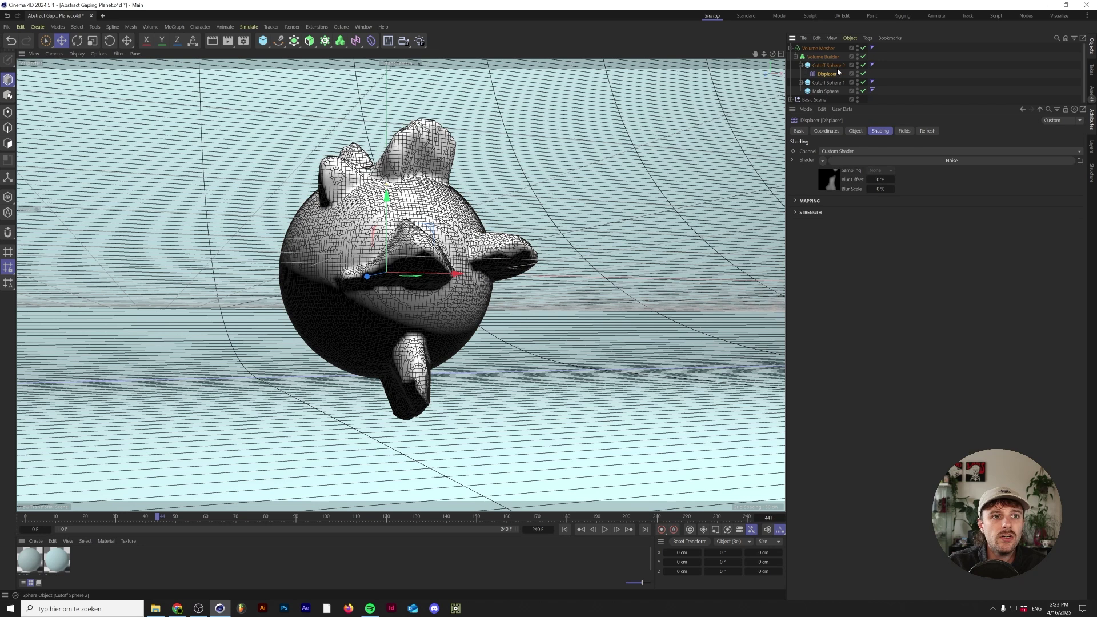
{"action": "left_click", "coordinate": [894, 162]}
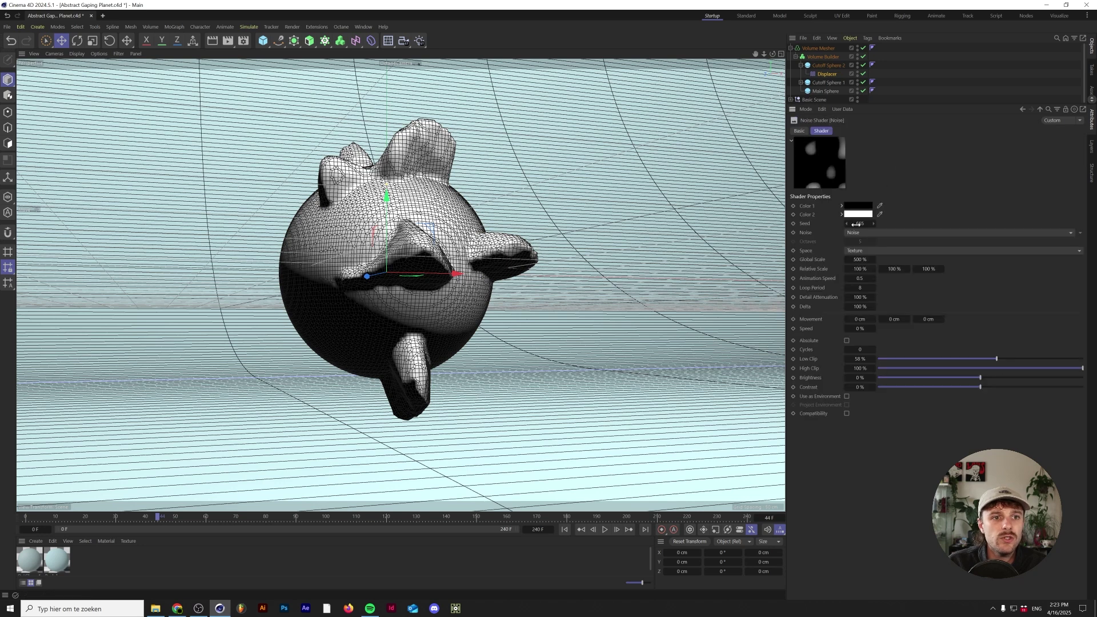
{"action": "left_click", "coordinate": [875, 223]}
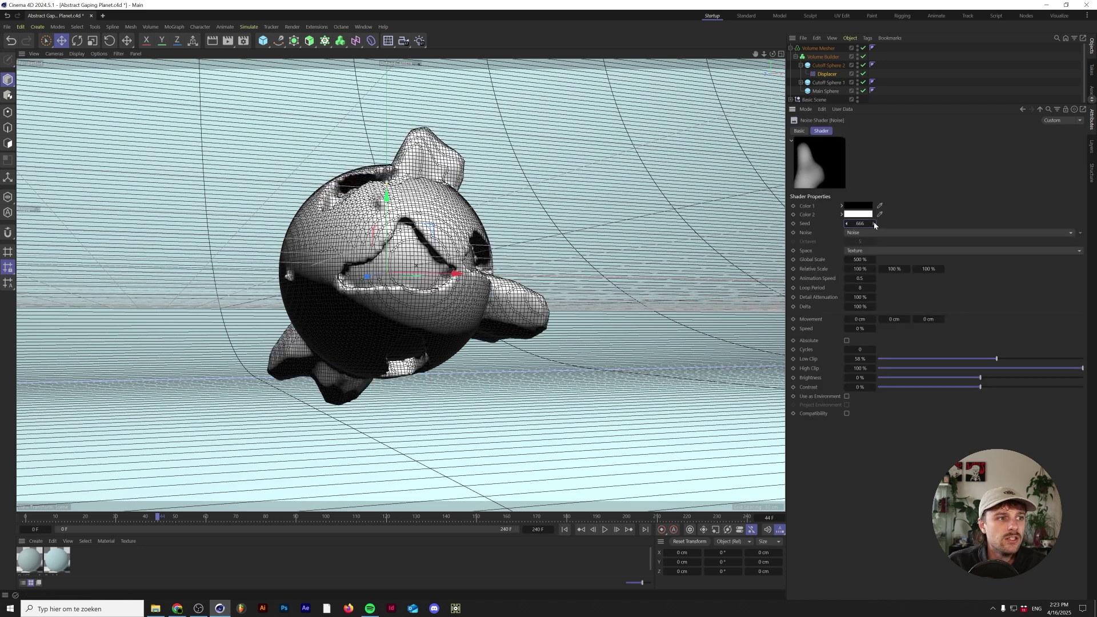
{"action": "left_click", "coordinate": [875, 223]}
Set Cutoff Sphere 2's mode to Subtract in the Volume Builder.
{"action": "left_click", "coordinate": [823, 56]}
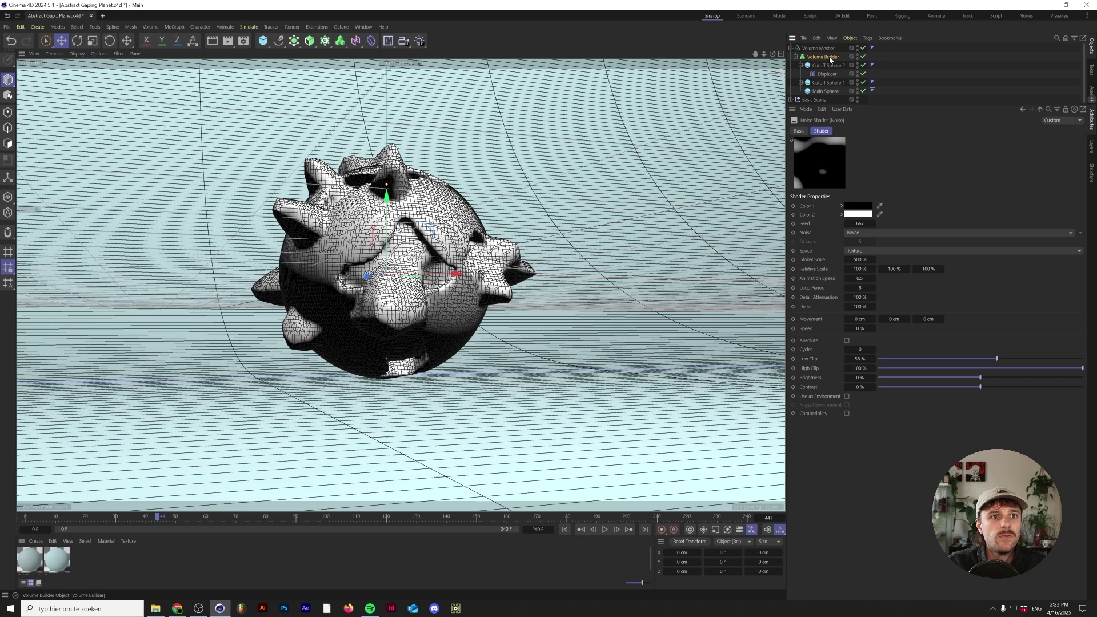
{"action": "left_click", "coordinate": [875, 187]}
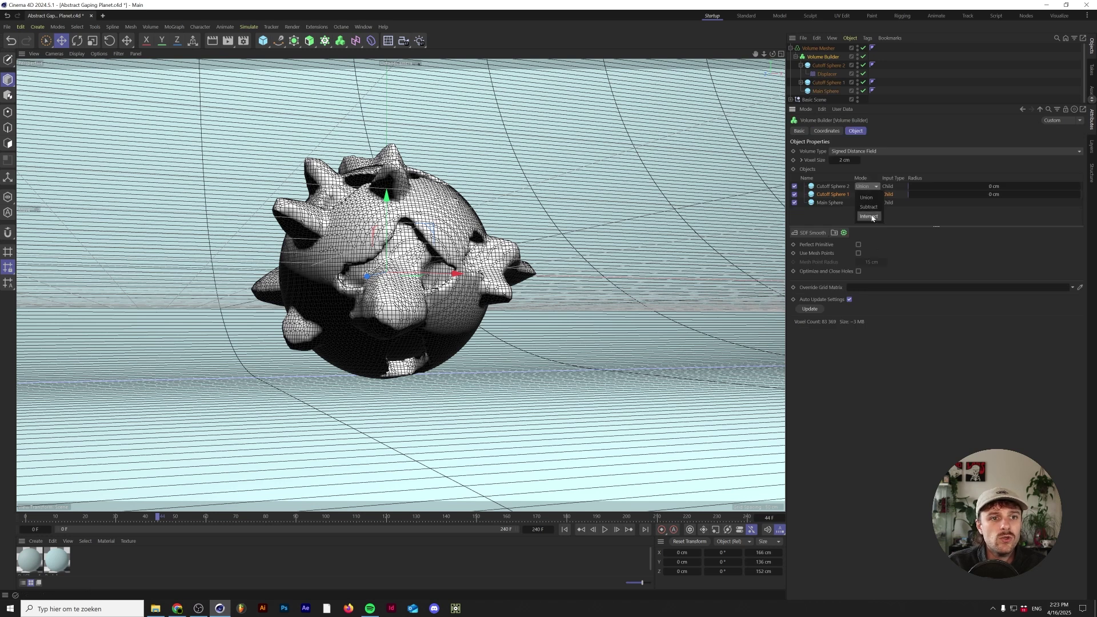
{"action": "left_click", "coordinate": [872, 207]}
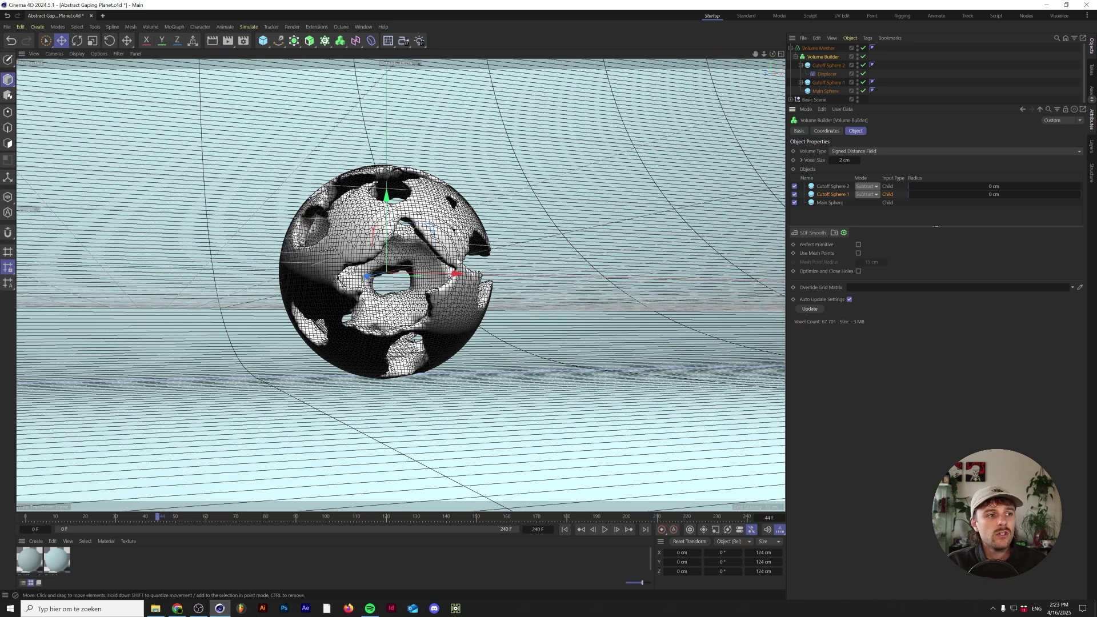
Increase the radius of both cutoff spheres together to 103 cm.
{"action": "left_click", "coordinate": [800, 65]}
{"action": "left_click", "coordinate": [827, 65]}
{"action": "left_click", "coordinate": [823, 74], "text": "ctrl"}
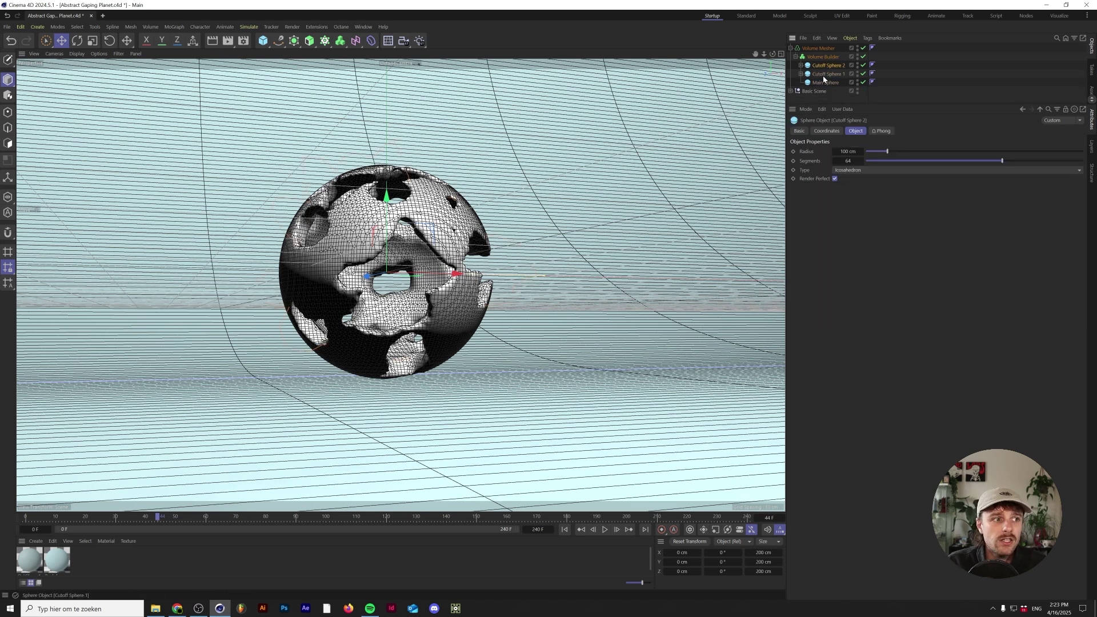
{"action": "left_click", "coordinate": [862, 151]}
{"action": "left_click", "coordinate": [862, 151]}
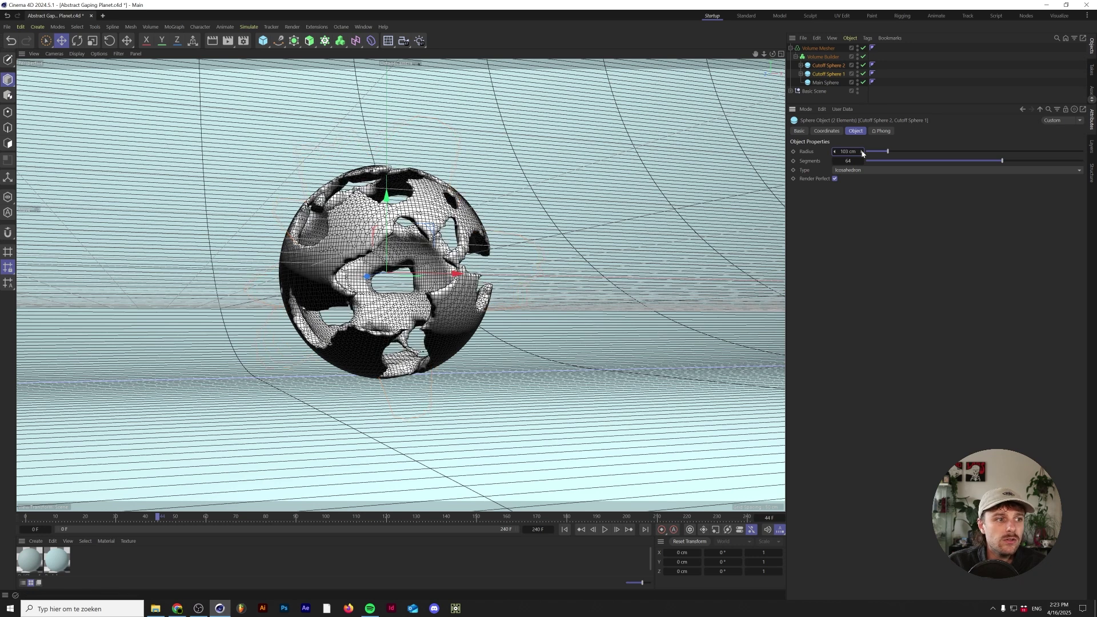
{"action": "left_click", "coordinate": [823, 56]}
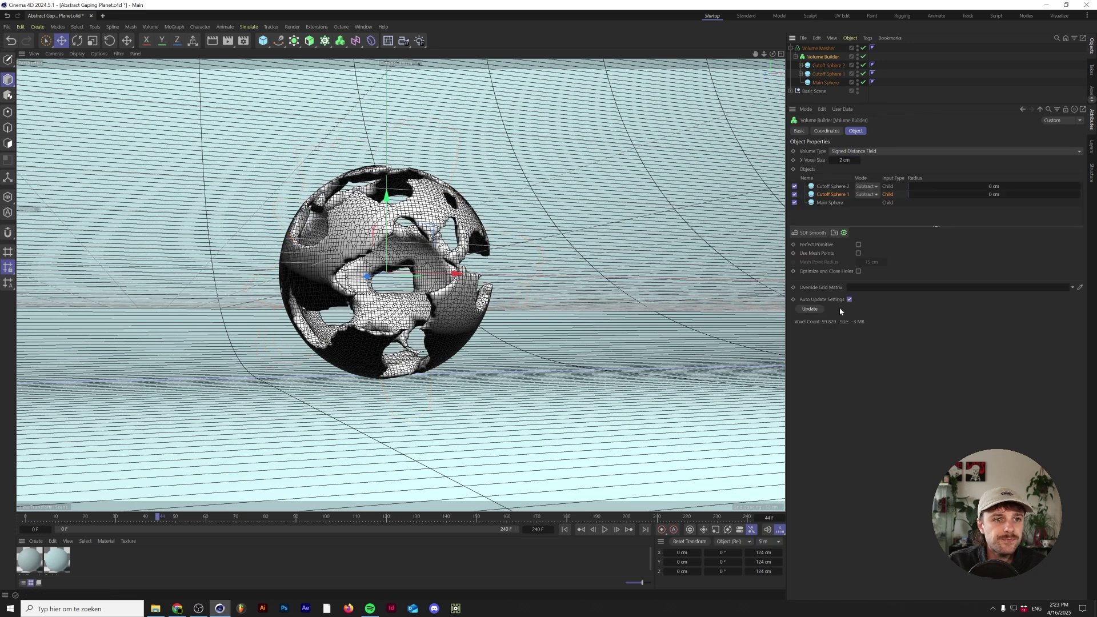
Play back the animation of the sphere with both cutoffs and return to the first frame.
{"action": "left_click", "coordinate": [605, 531]}
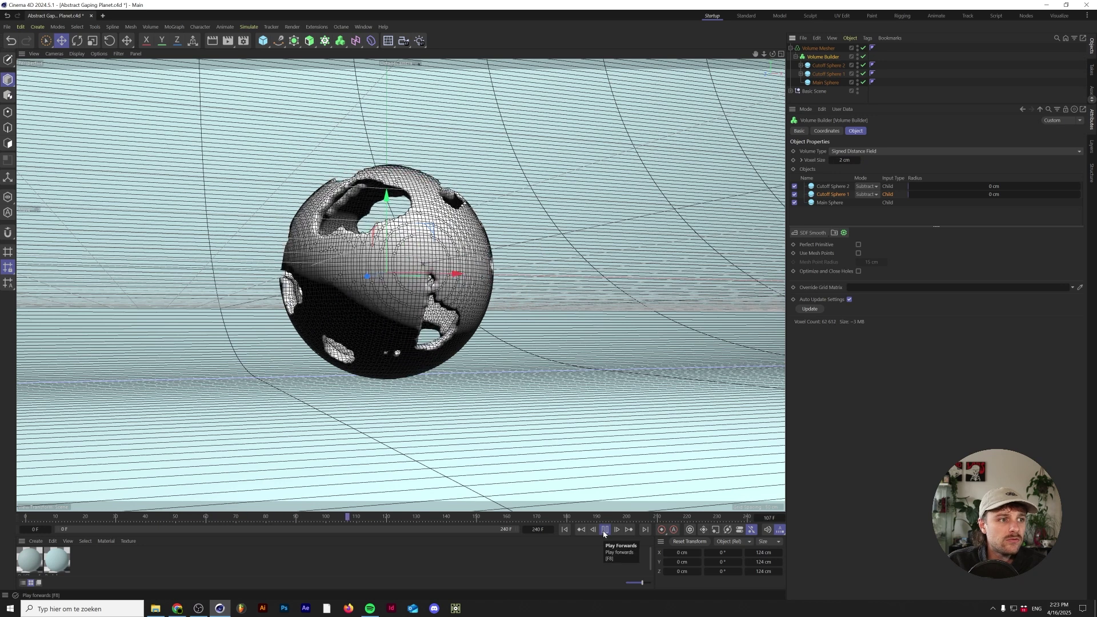
{"action": "left_click", "coordinate": [604, 529]}
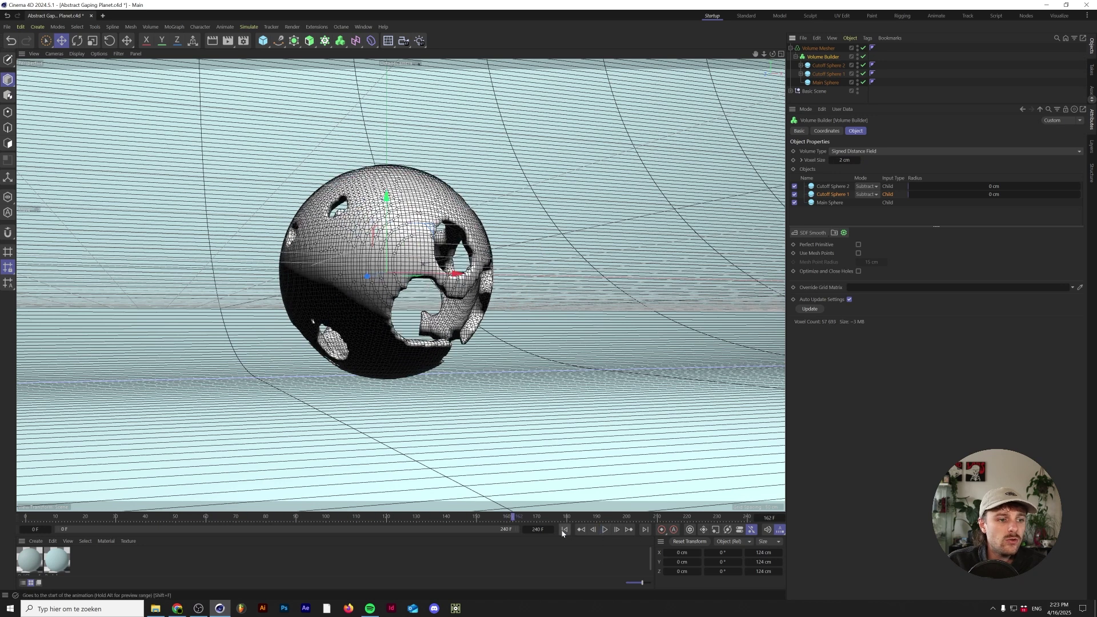
{"action": "left_click", "coordinate": [565, 529]}
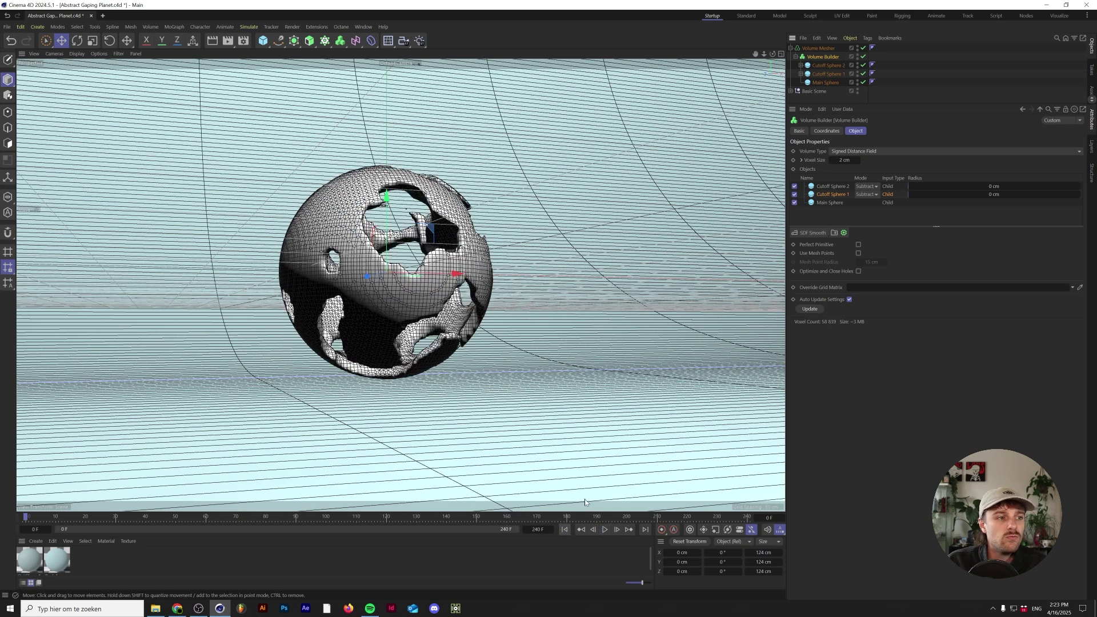
Add an SDF Smooth layer to the Volume Builder with a Voxel Distance of 1 and preview the animation.
{"action": "left_click", "coordinate": [813, 233]}
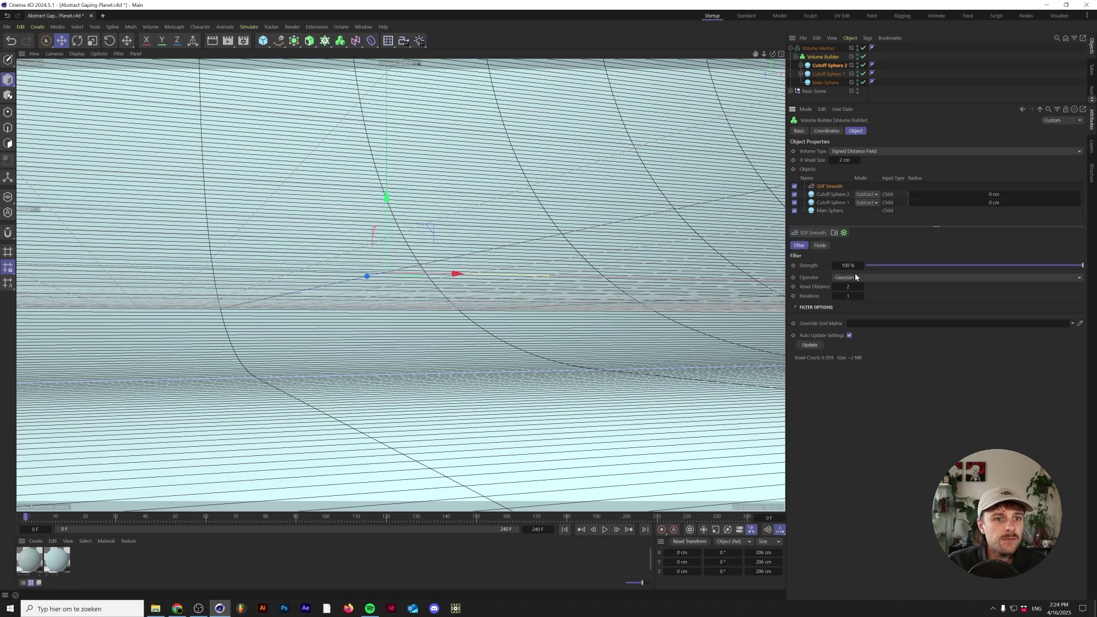
{"action": "left_click", "coordinate": [836, 287]}
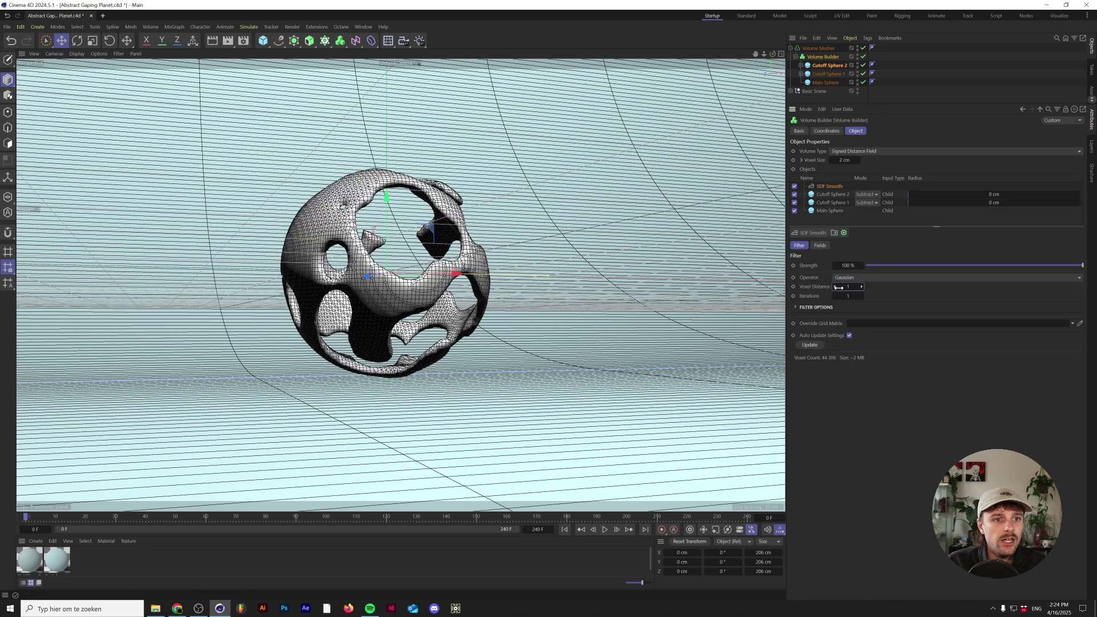
{"action": "left_click", "coordinate": [605, 530]}
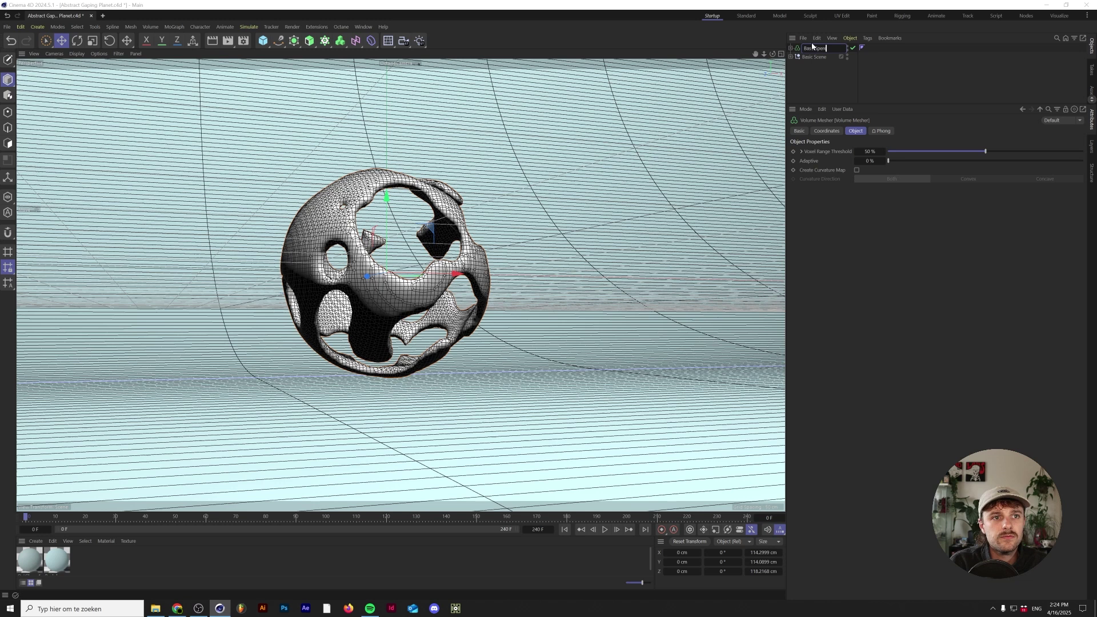
Rename the Volume Mesher Base Spere and duplicate it as Outer Spheres.
{"action": "key", "text": "Return"}
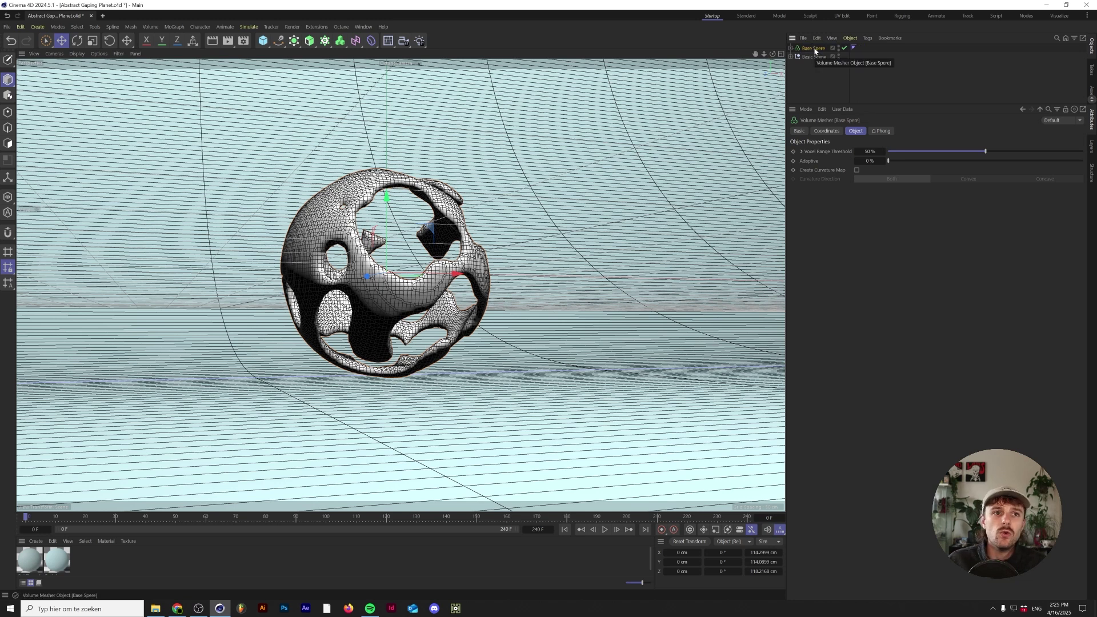
{"action": "key", "text": "ctrl+c"}
{"action": "key", "text": "ctrl+v"}
{"action": "double_click", "coordinate": [815, 48]}
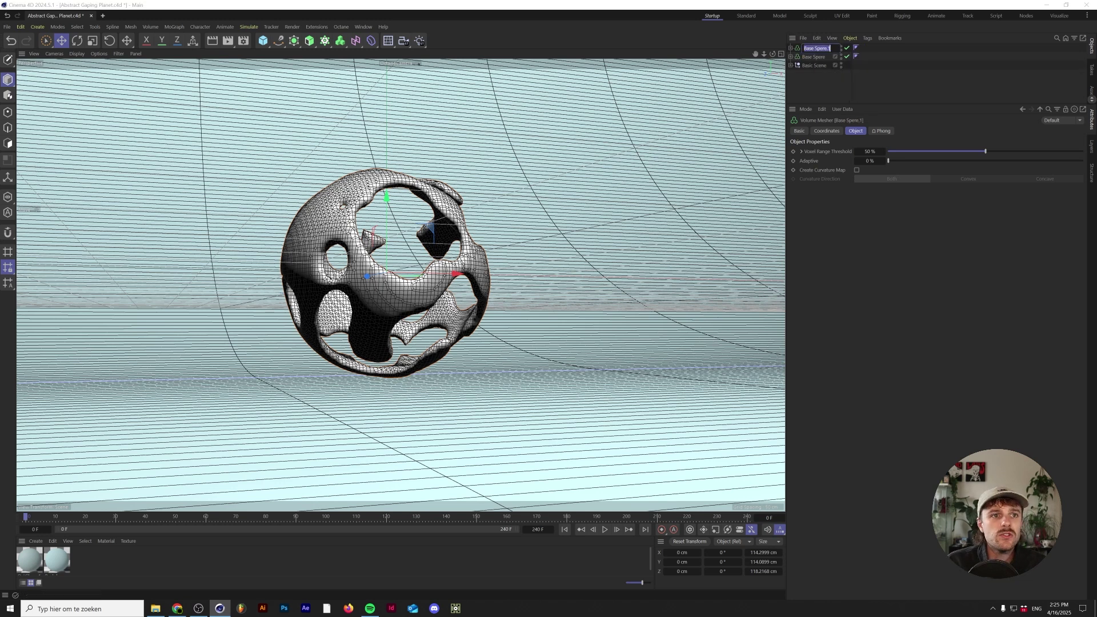
{"action": "type", "text": "Ou"}
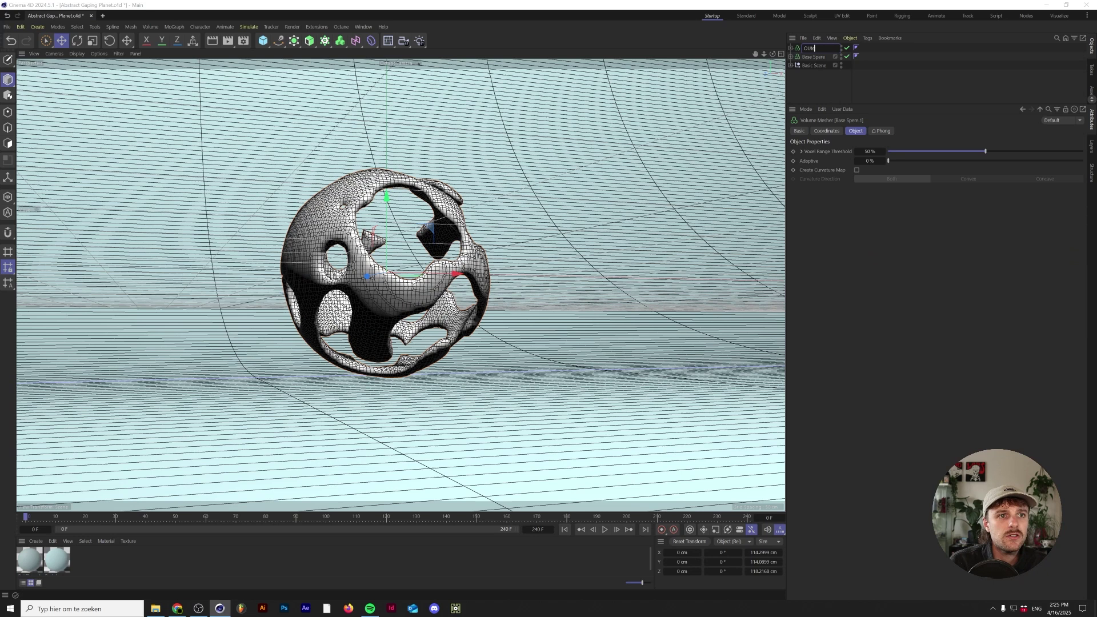
{"action": "type", "text": "te"}
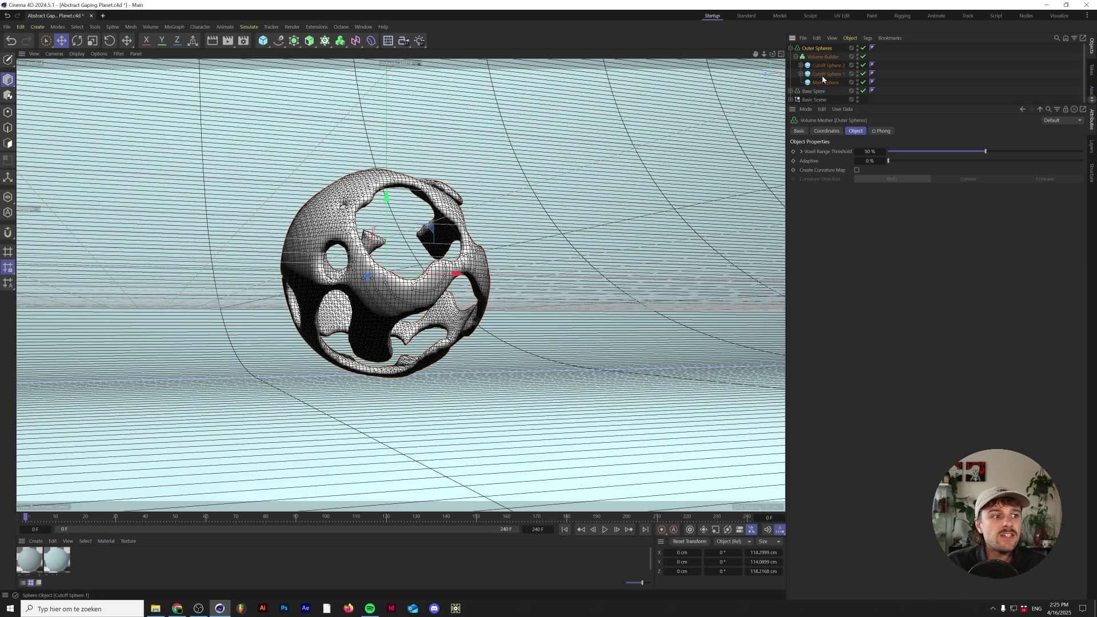
Set the radius of the Main Sphere inside Outer Spheres to 120 cm.
{"action": "left_click", "coordinate": [825, 82]}
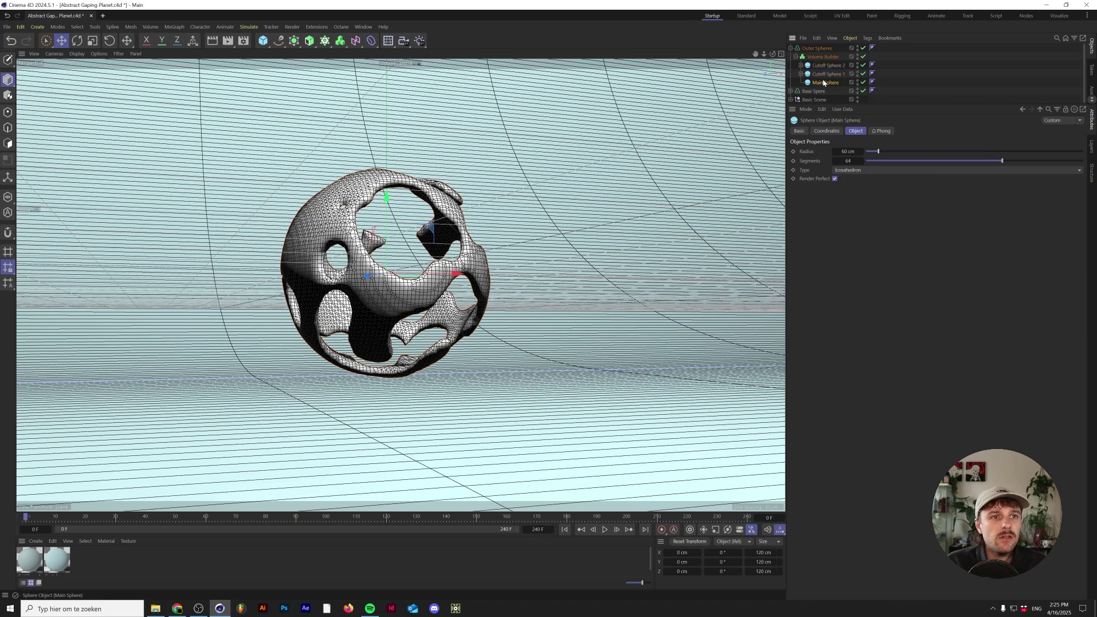
{"action": "left_click", "coordinate": [848, 151]}
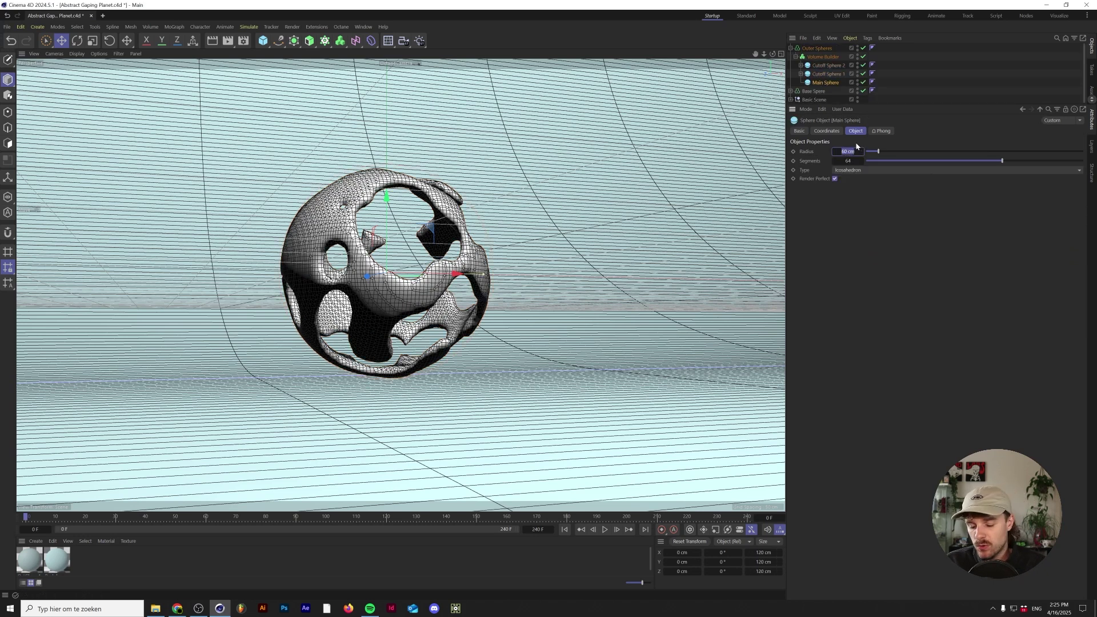
{"action": "type", "text": "120"}
{"action": "key", "text": "Return"}
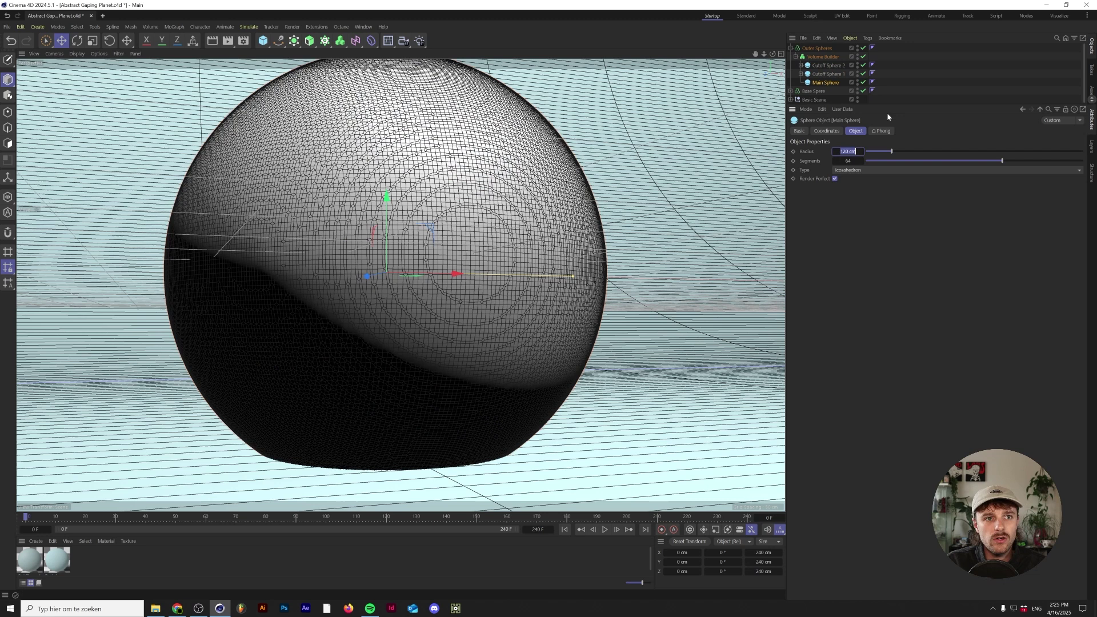
Enlarge both cutoff spheres of Outer Spheres together so they cut openings through the bigger Main Sphere.
{"action": "left_click", "coordinate": [827, 65]}
{"action": "left_click", "coordinate": [827, 74], "text": "ctrl"}
{"action": "left_click", "coordinate": [847, 151]}
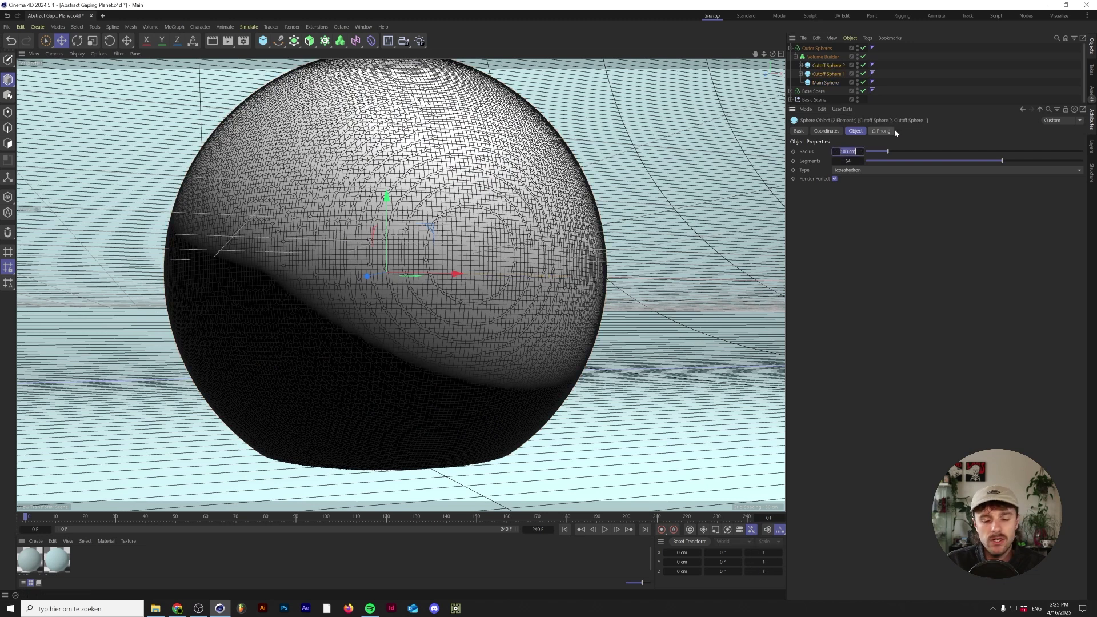
{"action": "type", "text": "120"}
{"action": "key", "text": "Return"}
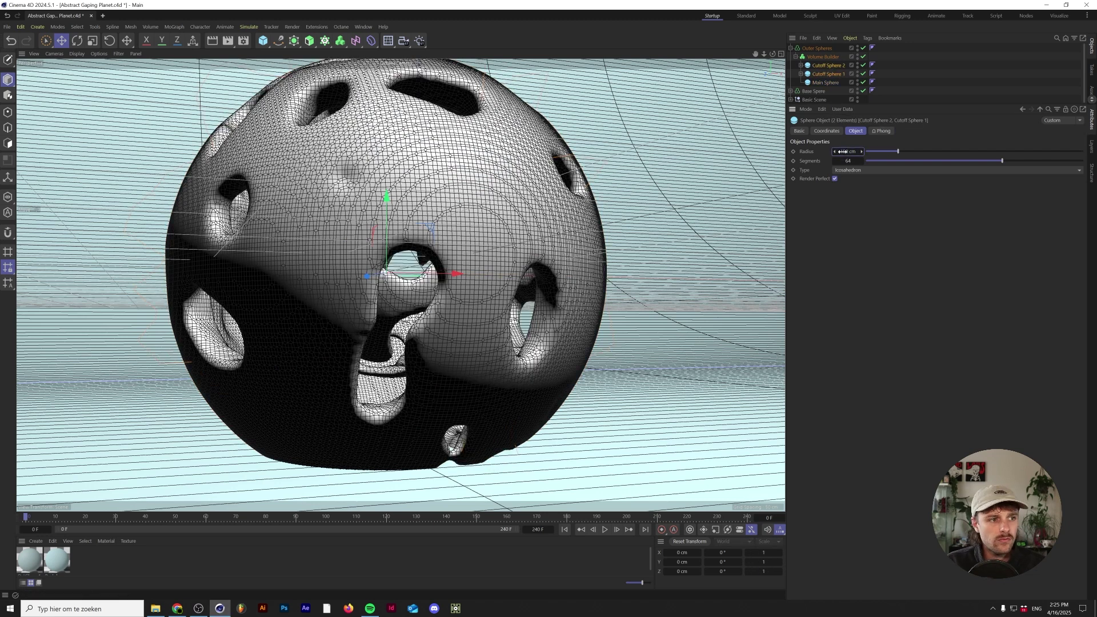
Change the noise type in the Displacers of both Outer Spheres cutoff spheres to Fire.
{"action": "left_click", "coordinate": [801, 65]}
{"action": "left_click", "coordinate": [800, 83]}
{"action": "left_click", "coordinate": [827, 74]}
{"action": "left_click", "coordinate": [827, 91], "text": "ctrl"}
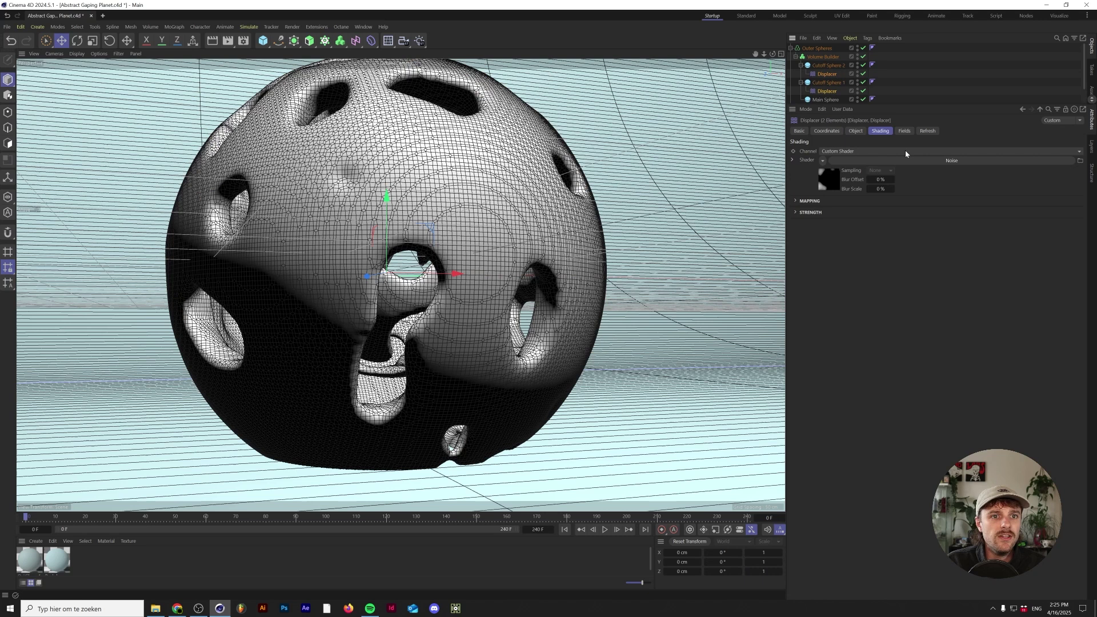
{"action": "left_click", "coordinate": [915, 161]}
{"action": "left_click", "coordinate": [876, 232]}
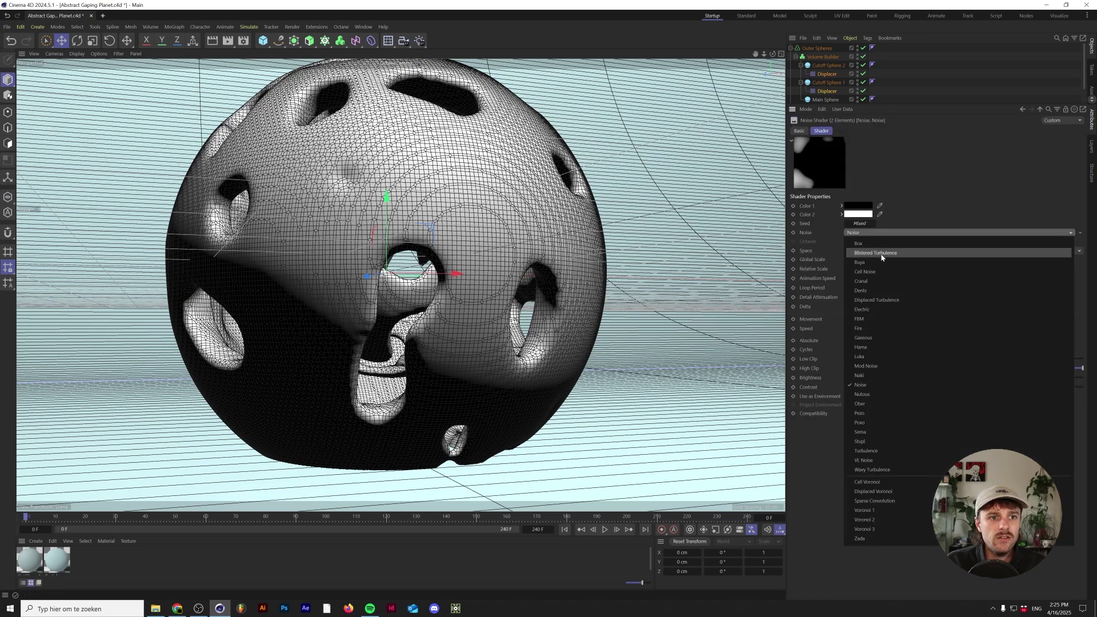
{"action": "left_click", "coordinate": [831, 79]}
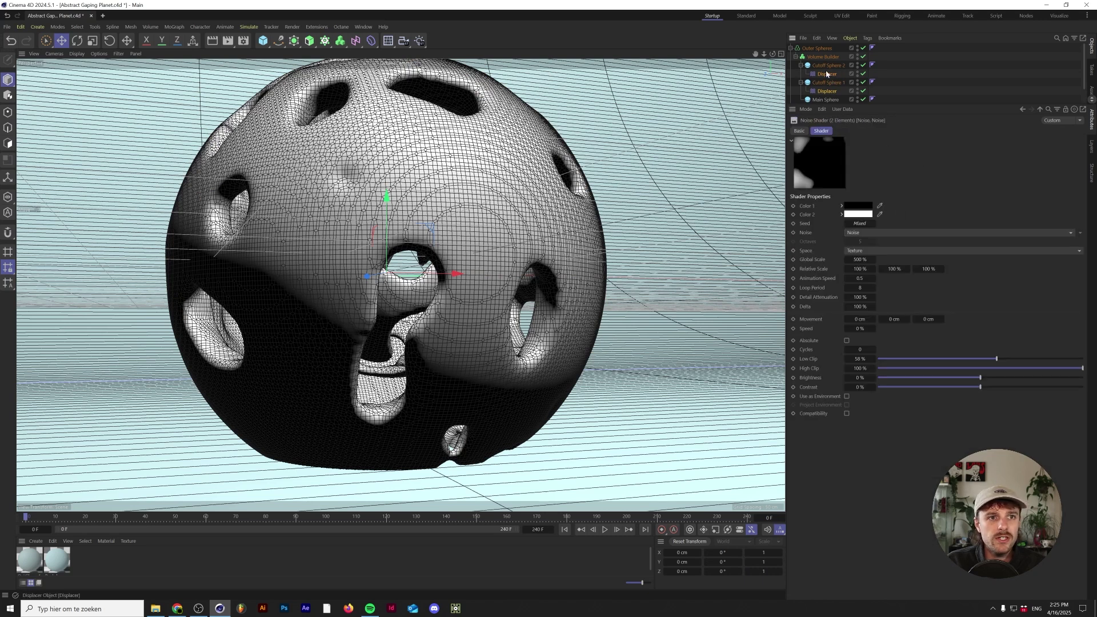
{"action": "left_click", "coordinate": [831, 76]}
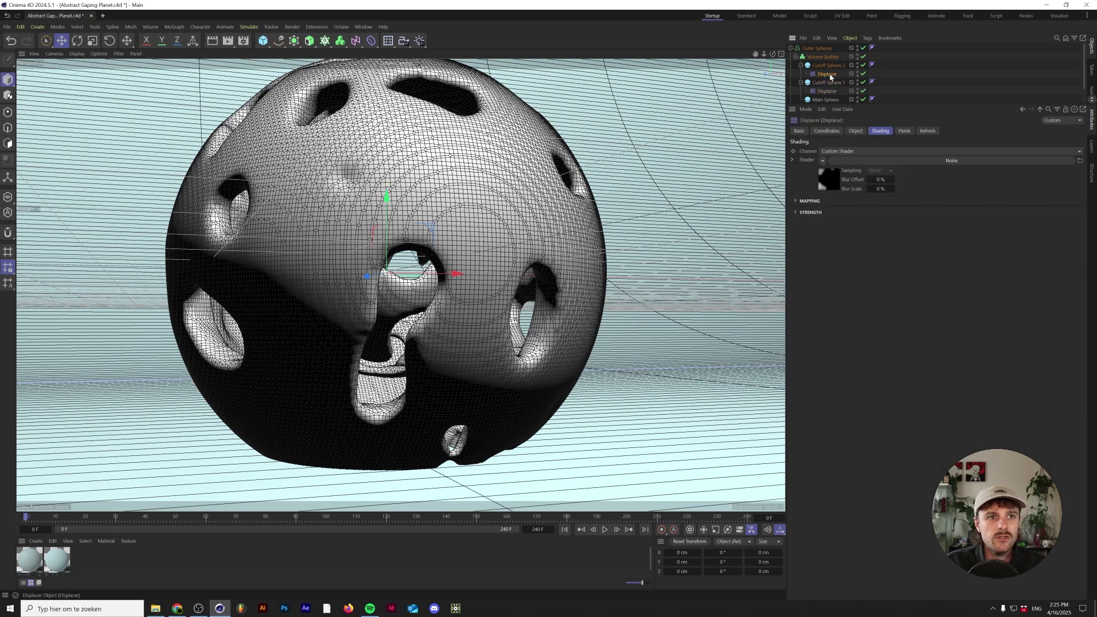
{"action": "left_click", "coordinate": [951, 160]}
{"action": "left_click", "coordinate": [882, 233]}
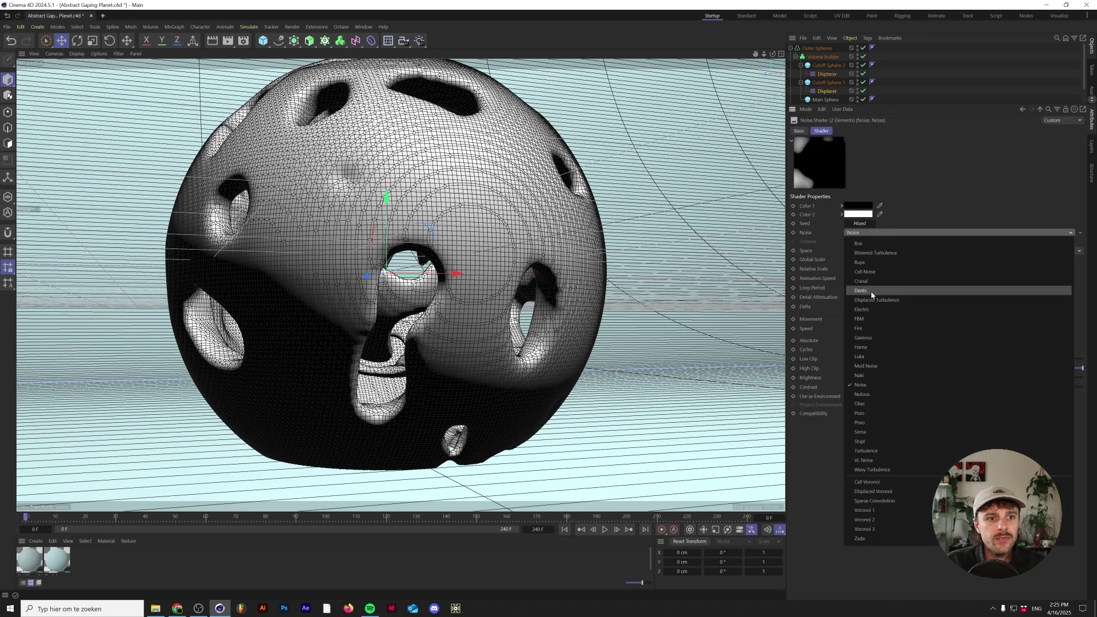
{"action": "left_click", "coordinate": [872, 327]}
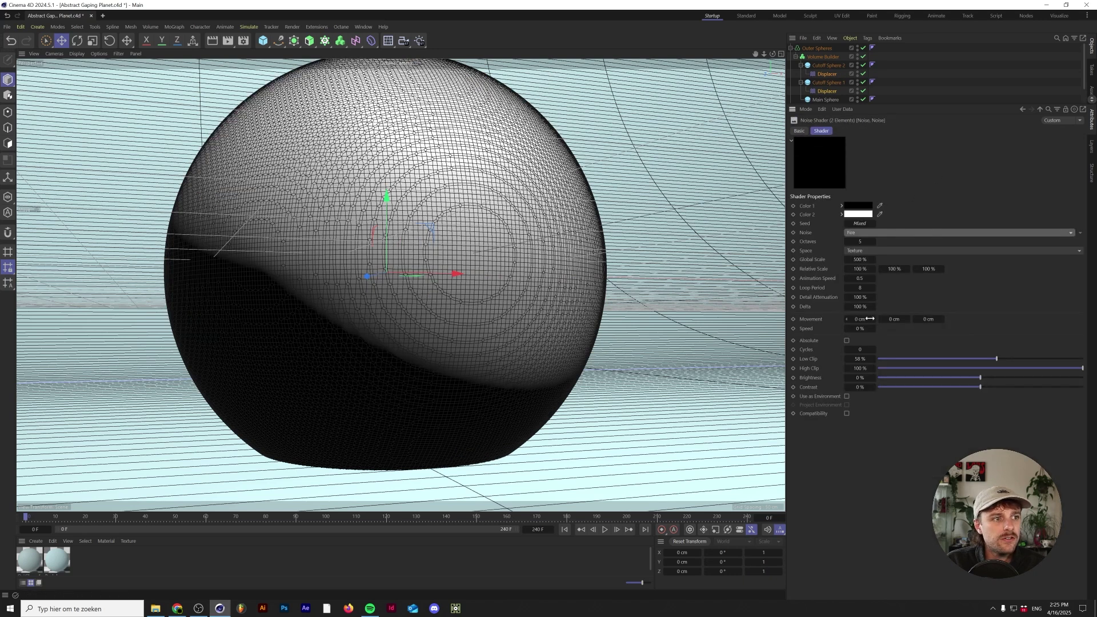
Set the Fire noise's Relative Scale to 75 %, 20 %, 100 % and its Low Clip to 0 % for both Displacers.
{"action": "left_click", "coordinate": [894, 269]}
{"action": "type", "text": "20"}
{"action": "key", "text": "Return"}
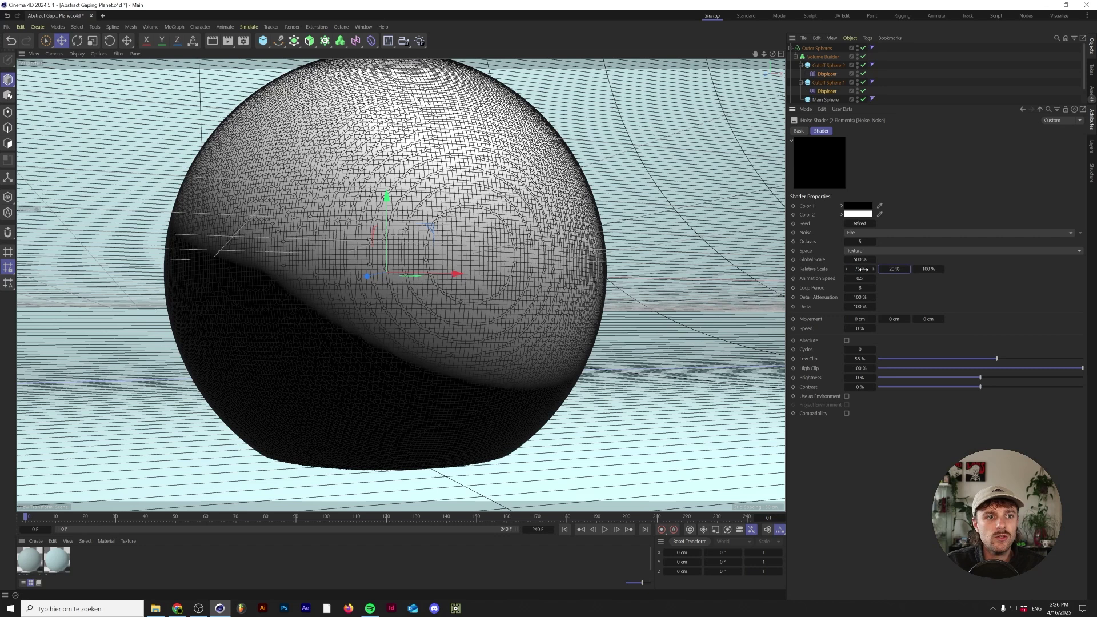
{"action": "left_click_drag", "start_coordinate": [988, 360], "coordinate": [877, 362]}
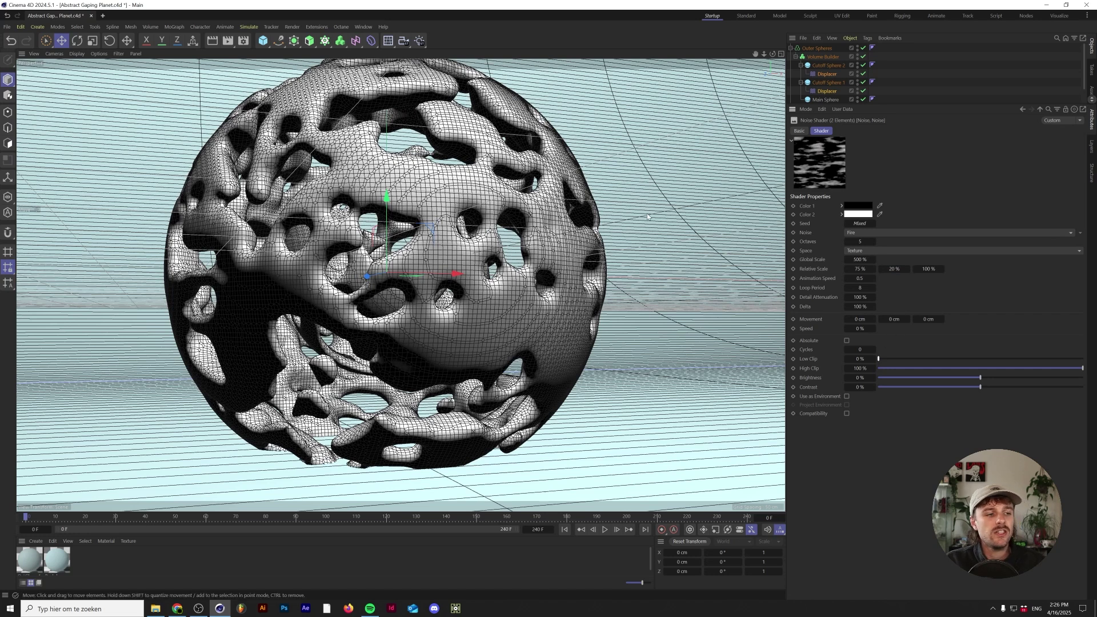
Lower the Height of both Outer Spheres Displacers to 40 cm.
{"action": "left_click", "coordinate": [825, 92]}
{"action": "left_click", "coordinate": [856, 131]}
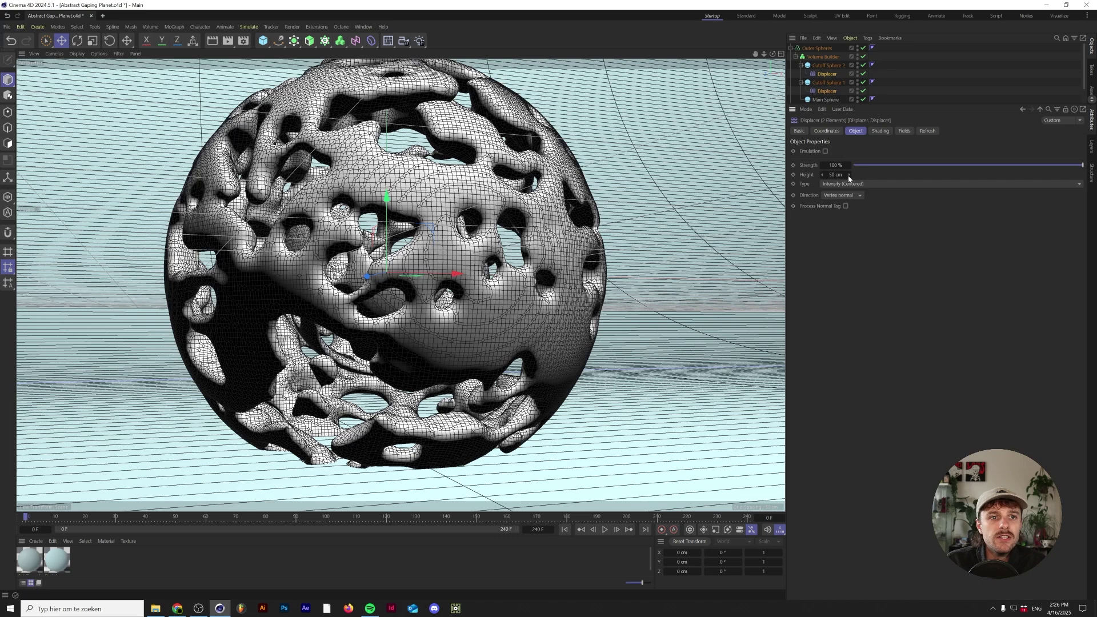
{"action": "mouse_move", "coordinate": [835, 177]}
{"action": "left_mouse_down"}
{"action": "mouse_move", "coordinate": [852, 177]}
{"action": "mouse_move", "coordinate": [824, 177]}
{"action": "left_mouse_up"}
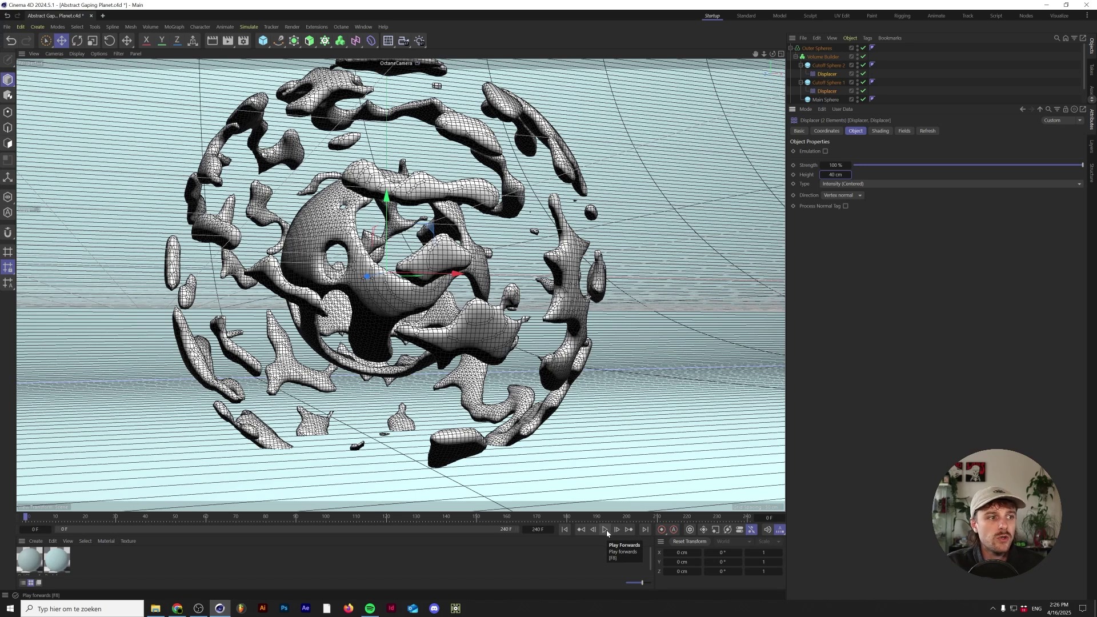
Add a Torus as a child of the Volume Builder in Outer Spheres.
{"action": "left_click", "coordinate": [797, 66]}
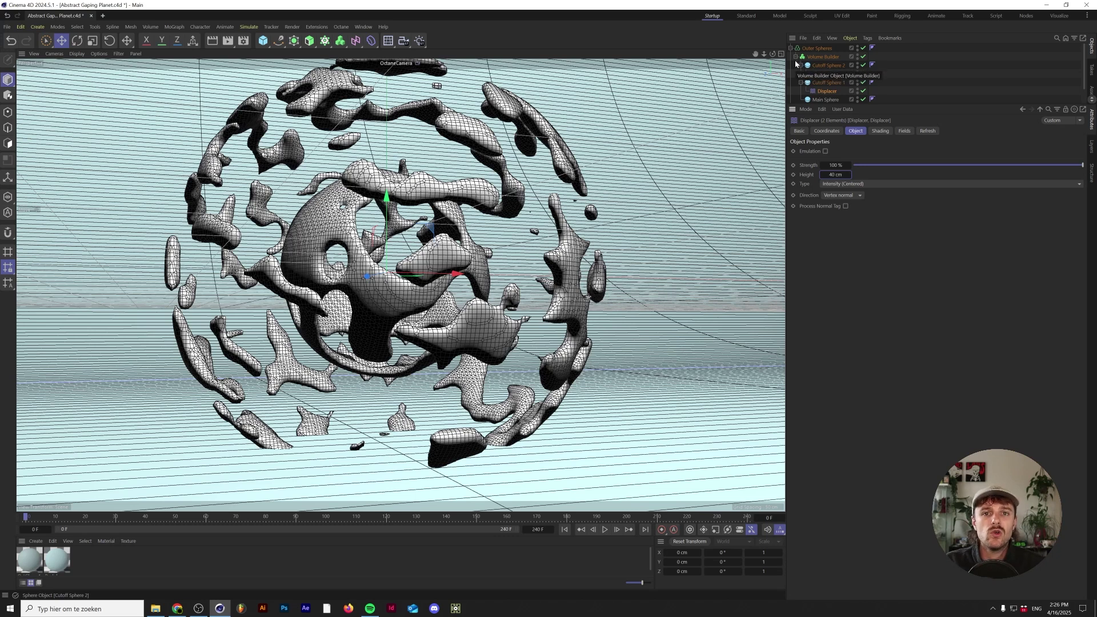
{"action": "left_click", "coordinate": [801, 74]}
{"action": "left_click", "coordinate": [817, 57]}
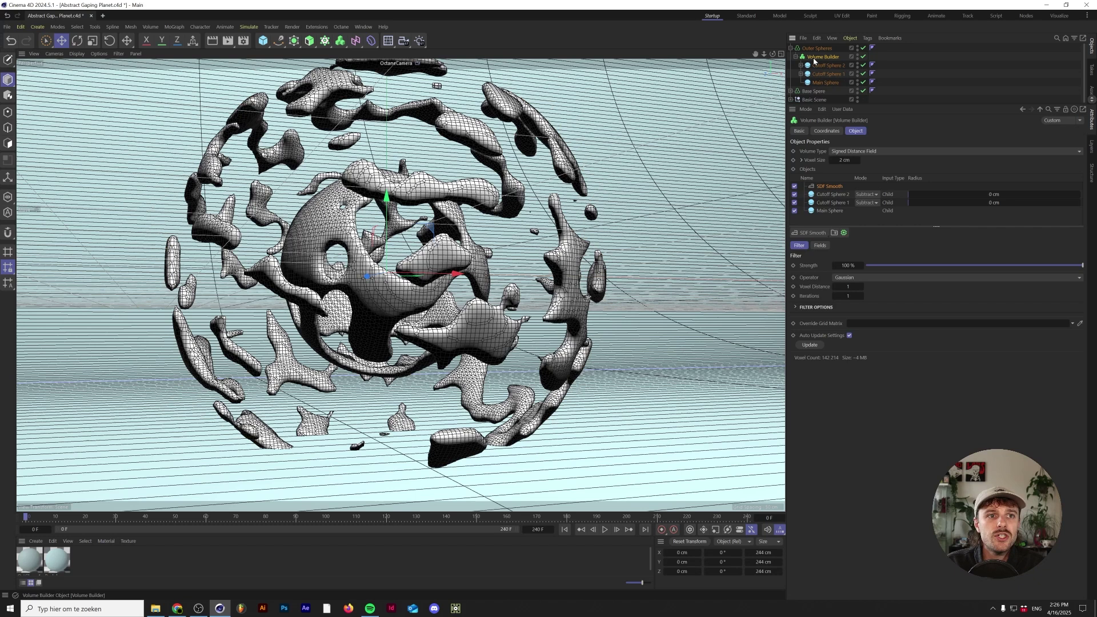
{"action": "left_click", "coordinate": [261, 41]}
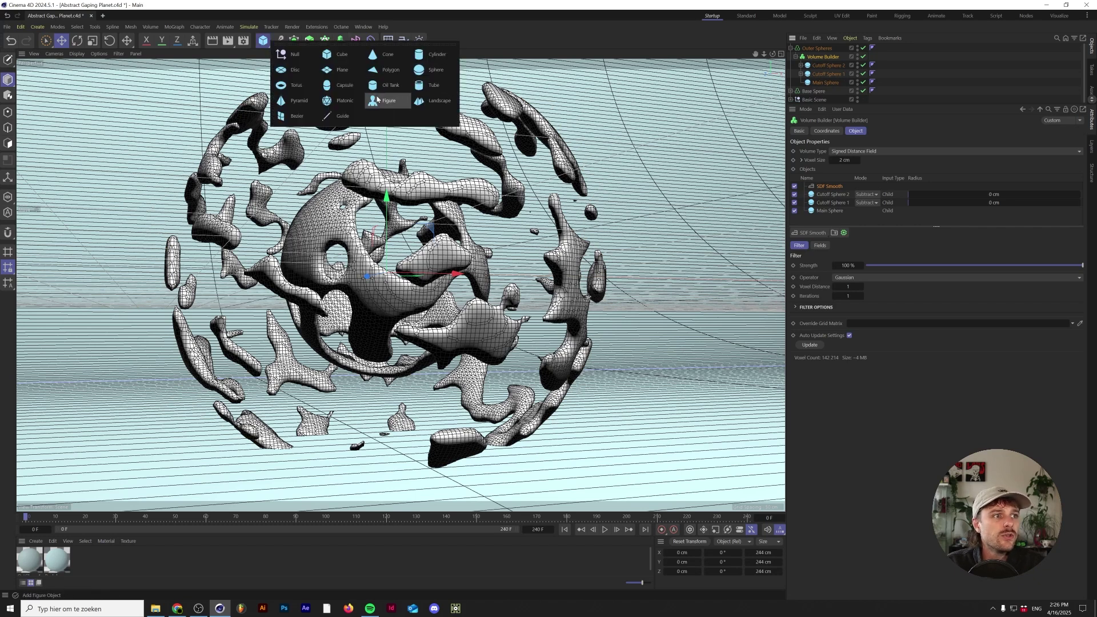
{"action": "left_click", "coordinate": [284, 87], "text": "shift"}
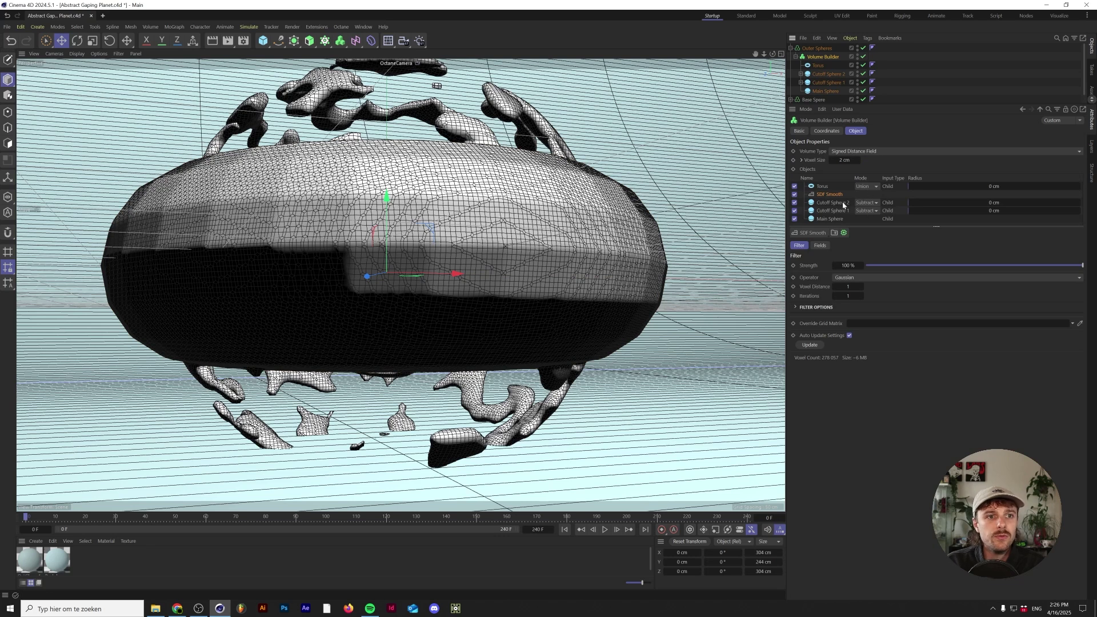
Move SDF Smooth above the Torus in the Volume Builder and set the Torus mode to Intersect.
{"action": "left_click_drag", "start_coordinate": [830, 196], "coordinate": [828, 191]}
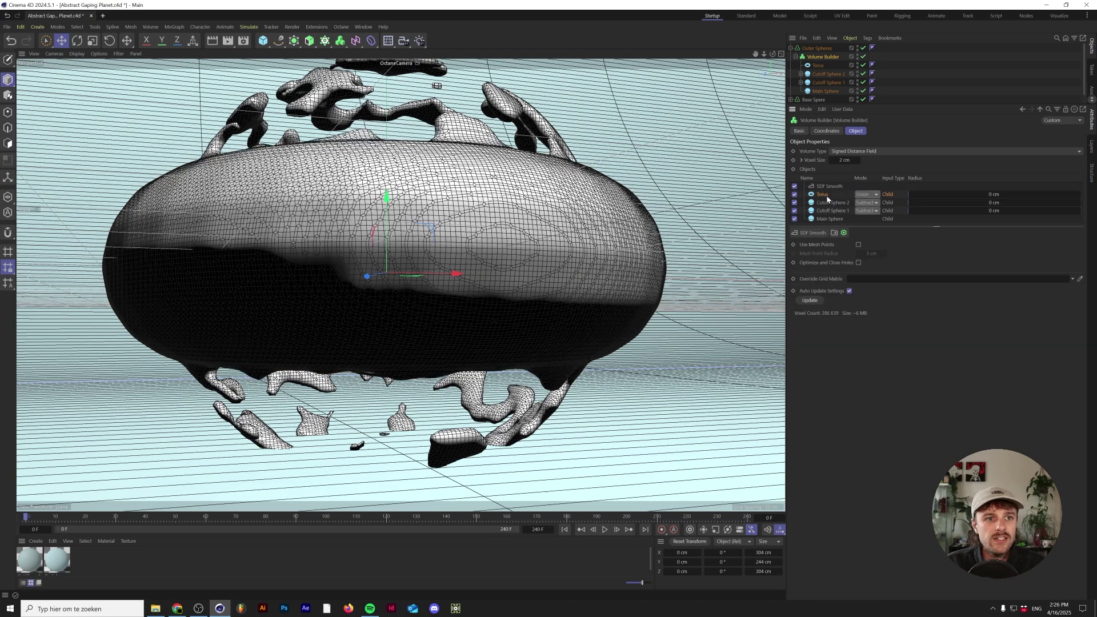
{"action": "left_click", "coordinate": [877, 195]}
{"action": "left_click", "coordinate": [872, 223]}
Set the Torus's Pipe Radius to 25 cm.
{"action": "double_click", "coordinate": [823, 195]}
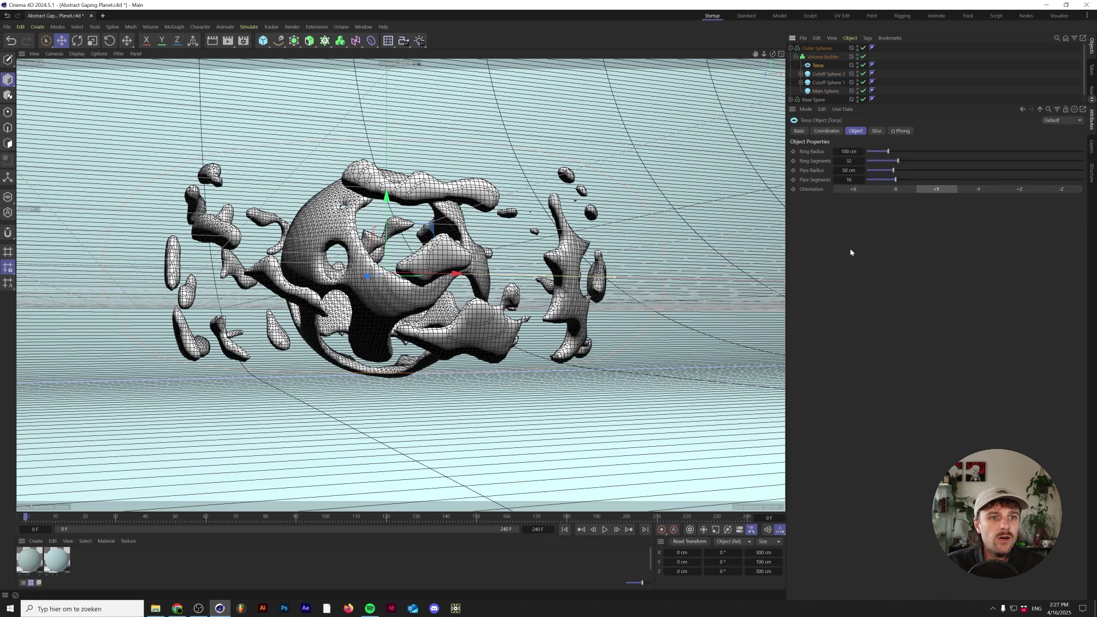
{"action": "left_click", "coordinate": [850, 171]}
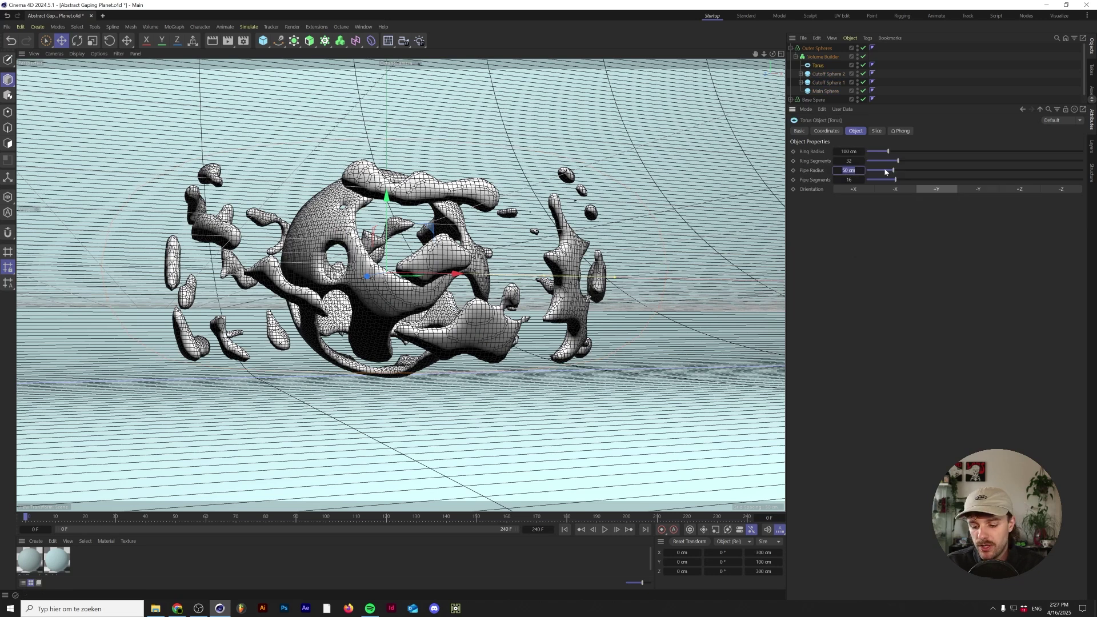
{"action": "left_click_drag", "start_coordinate": [885, 171], "coordinate": [874, 170]}
{"action": "type", "text": "25"}
{"action": "key", "text": "Return"}
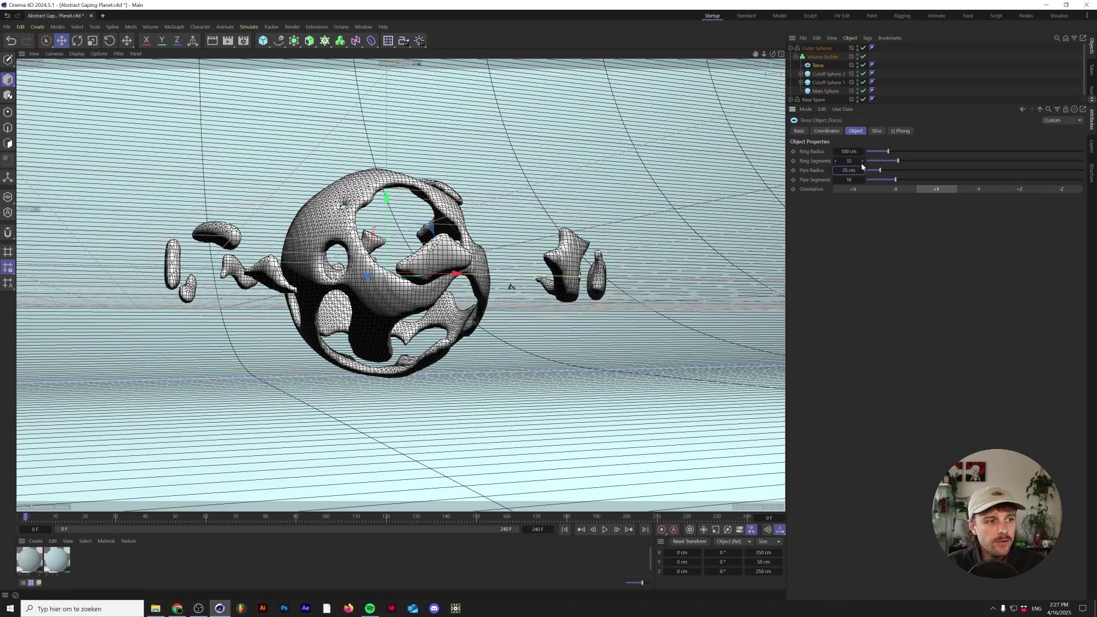
Switch to the default camera and inspect the ring of fragments around the planet from a higher angle.
{"action": "scroll", "coordinate": [818, 81], "scroll_direction": "down", "scroll_amount": 1}
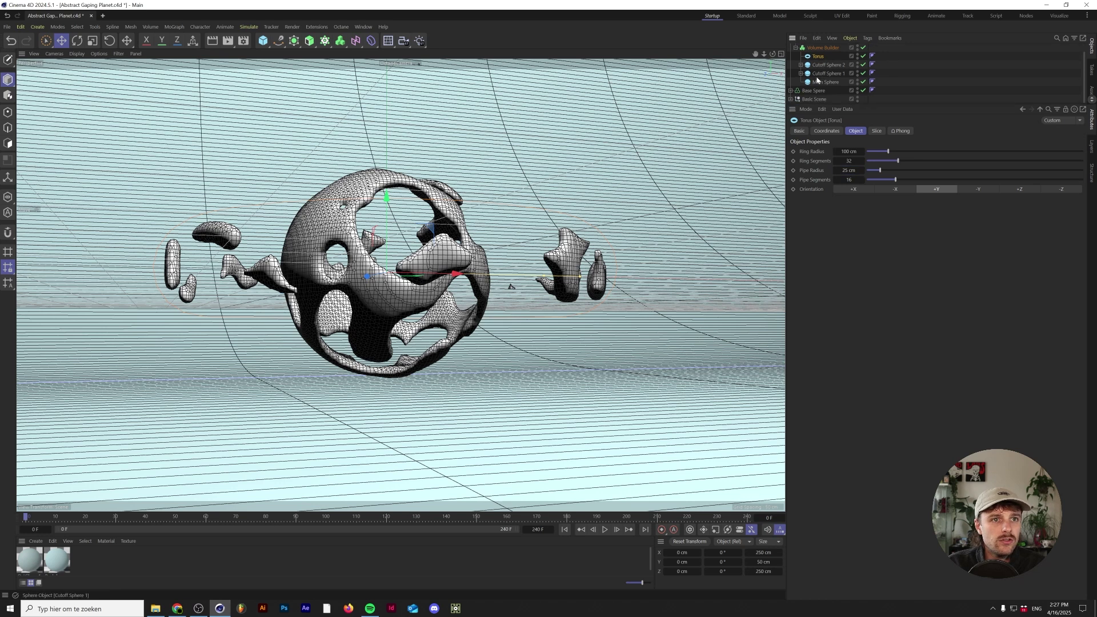
{"action": "left_click", "coordinate": [794, 101]}
{"action": "left_click_drag", "start_coordinate": [595, 274], "coordinate": [596, 334], "text": "alt"}
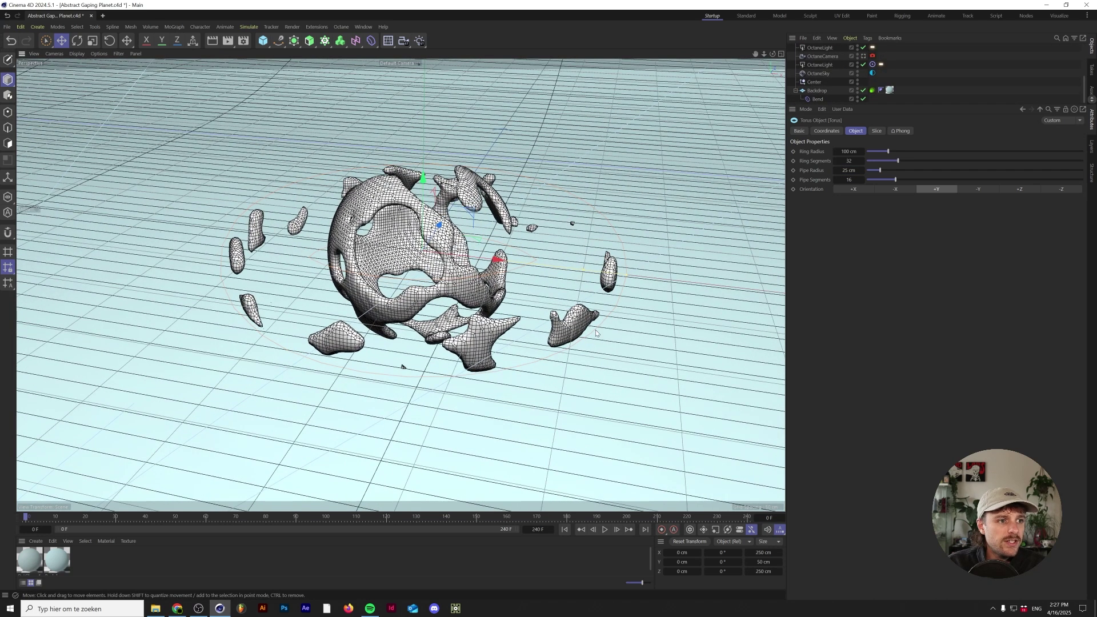
Compare the outer fragments with the Torus disabled and enabled in the Volume Builder, check the SDF Smooth settings, and preview the animation.
{"action": "scroll", "coordinate": [815, 62], "scroll_direction": "up", "scroll_amount": 3}
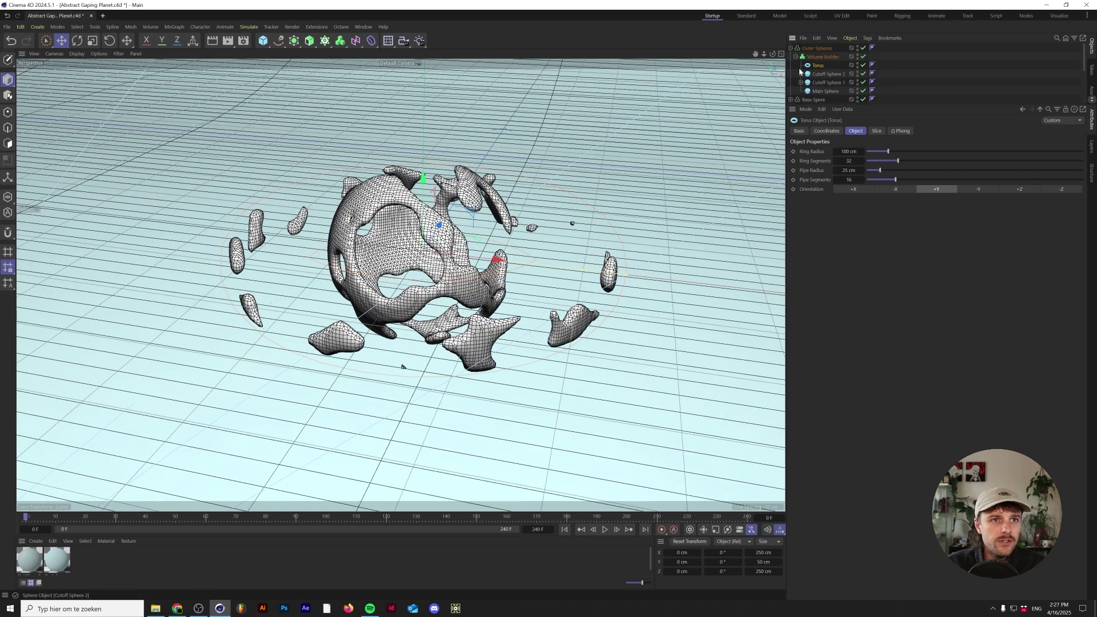
{"action": "left_click", "coordinate": [815, 60]}
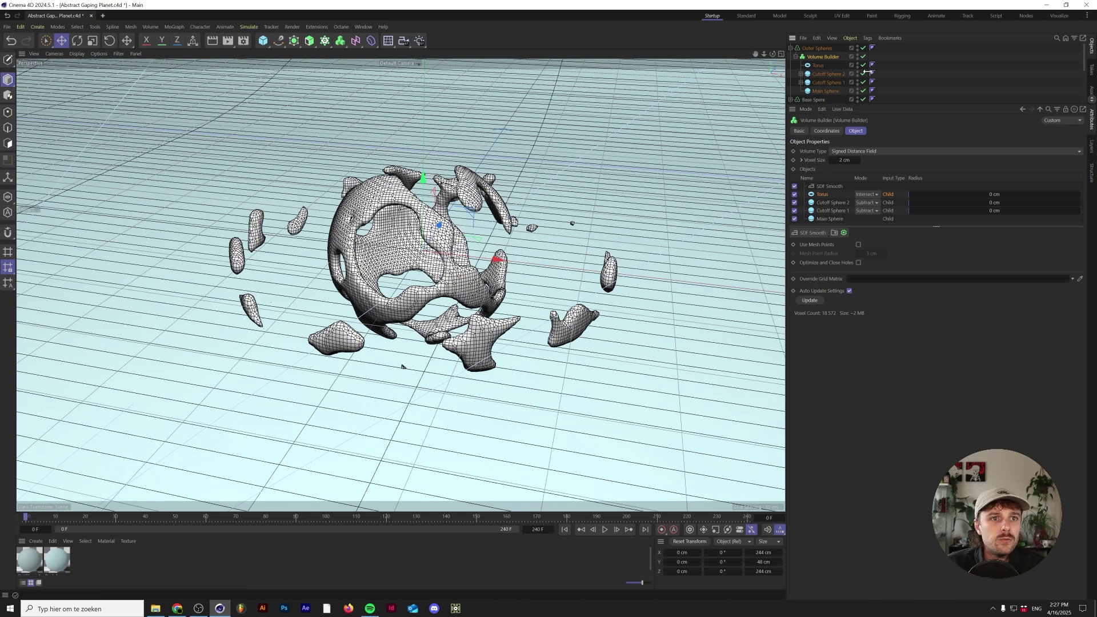
{"action": "left_click", "coordinate": [794, 195]}
{"action": "left_click", "coordinate": [794, 194]}
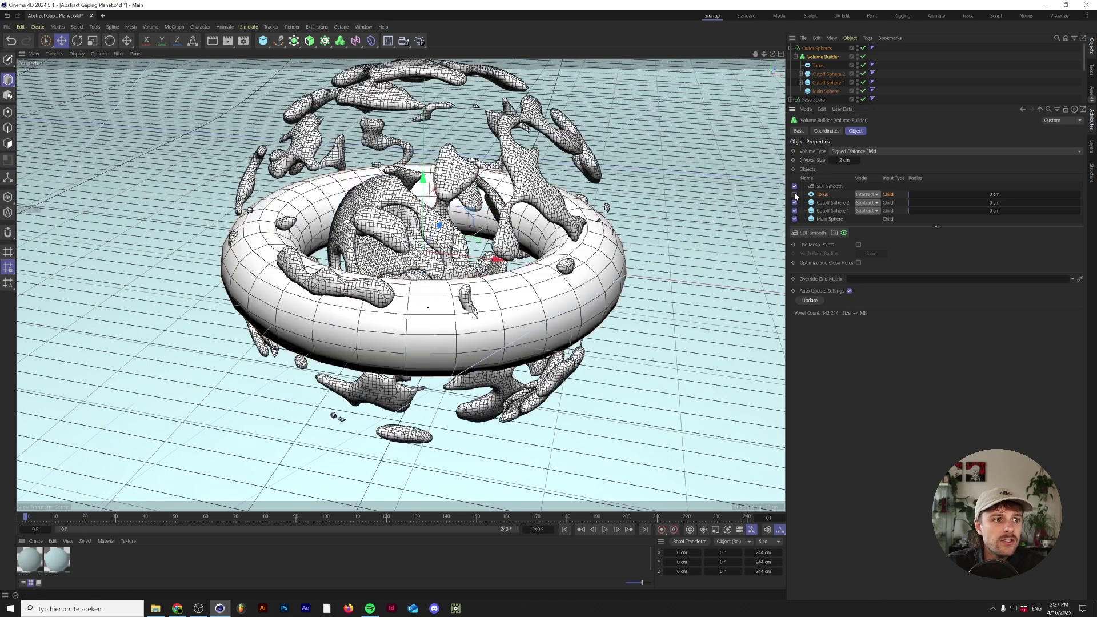
{"action": "left_click", "coordinate": [794, 194]}
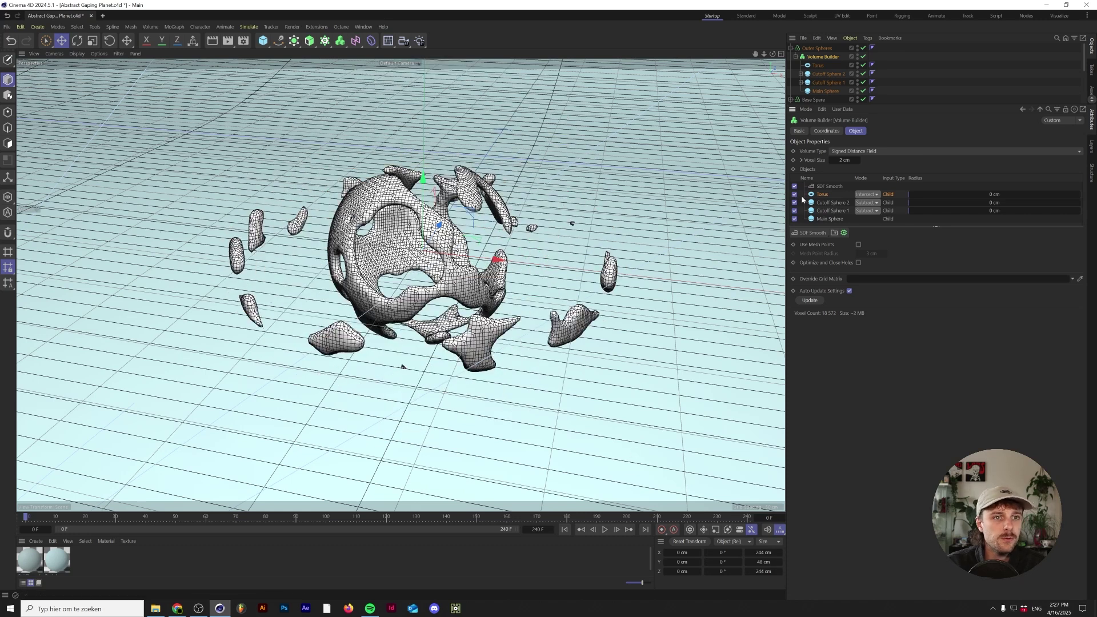
{"action": "left_click", "coordinate": [825, 187]}
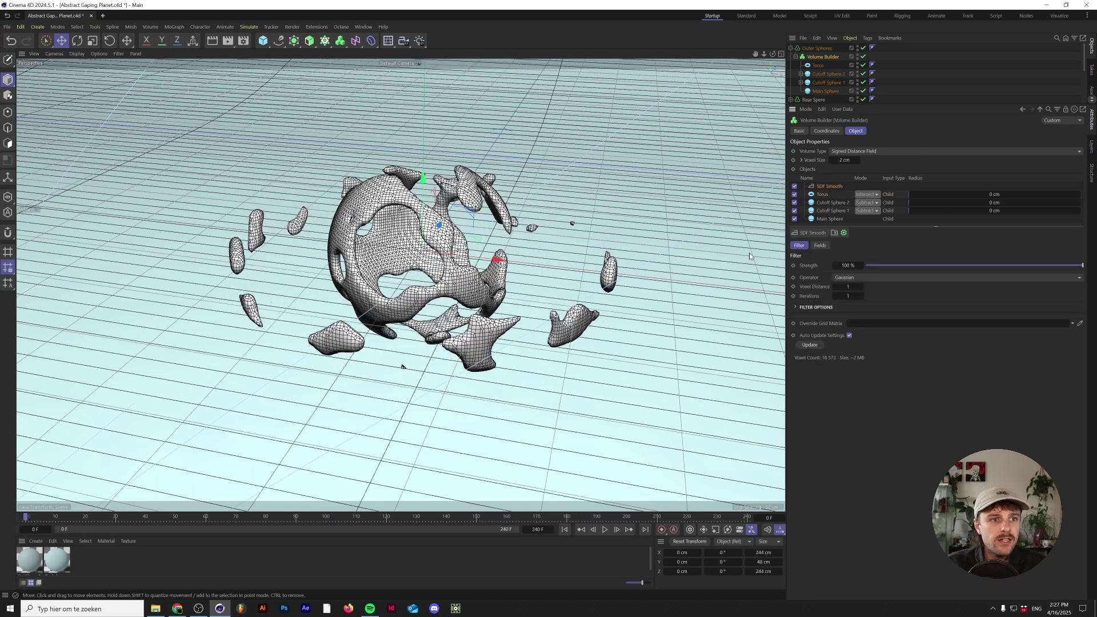
{"action": "left_click", "coordinate": [606, 531]}
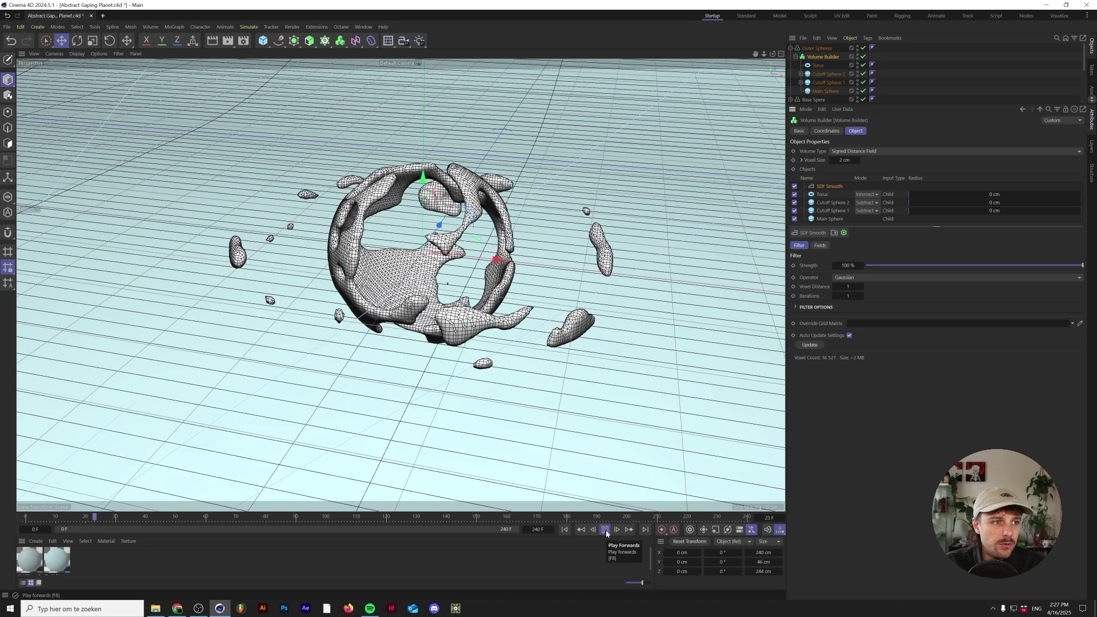
{"action": "left_click", "coordinate": [606, 531]}
Set the Height to 45 cm for the Displacers under both Cutoff Spheres in Outer Spheres.
{"action": "left_click", "coordinate": [801, 74]}
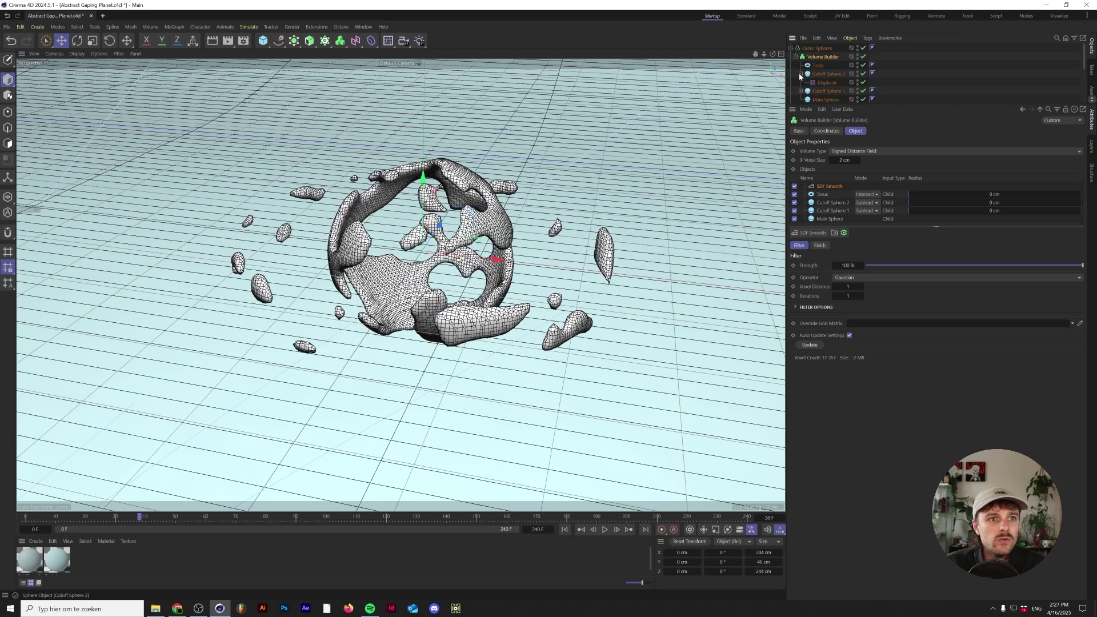
{"action": "left_click", "coordinate": [800, 91]}
{"action": "left_click", "coordinate": [827, 82]}
{"action": "left_click", "coordinate": [827, 99], "text": "ctrl"}
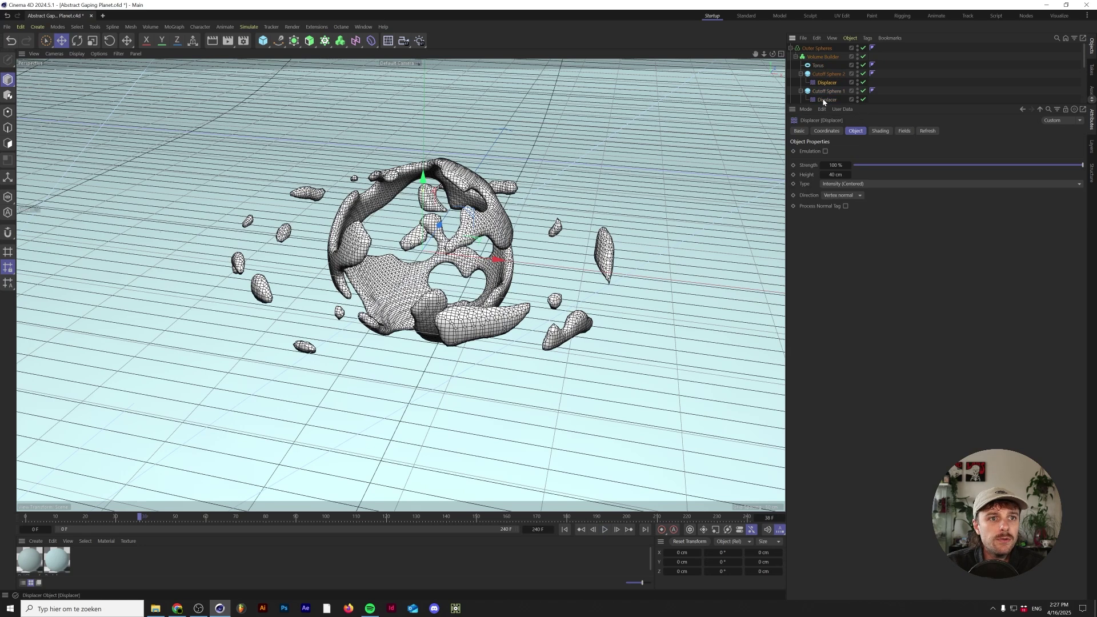
{"action": "double_click", "coordinate": [837, 175]}
{"action": "type", "text": "45"}
{"action": "key", "text": "Return"}
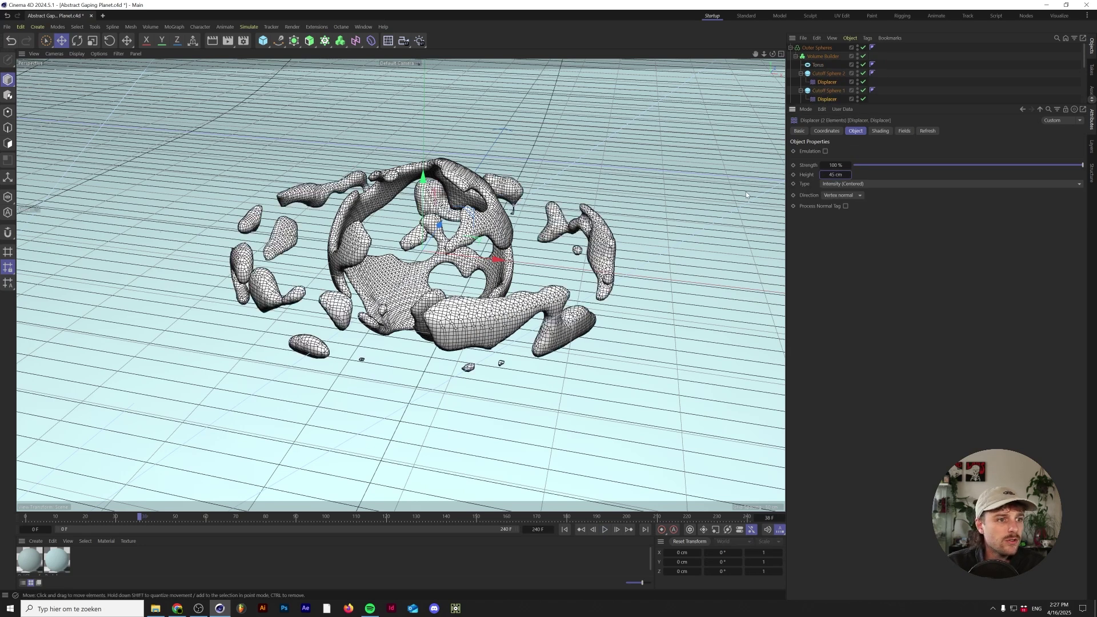
Set the Torus's Pipe Radius to 20 cm.
{"action": "left_click", "coordinate": [819, 65]}
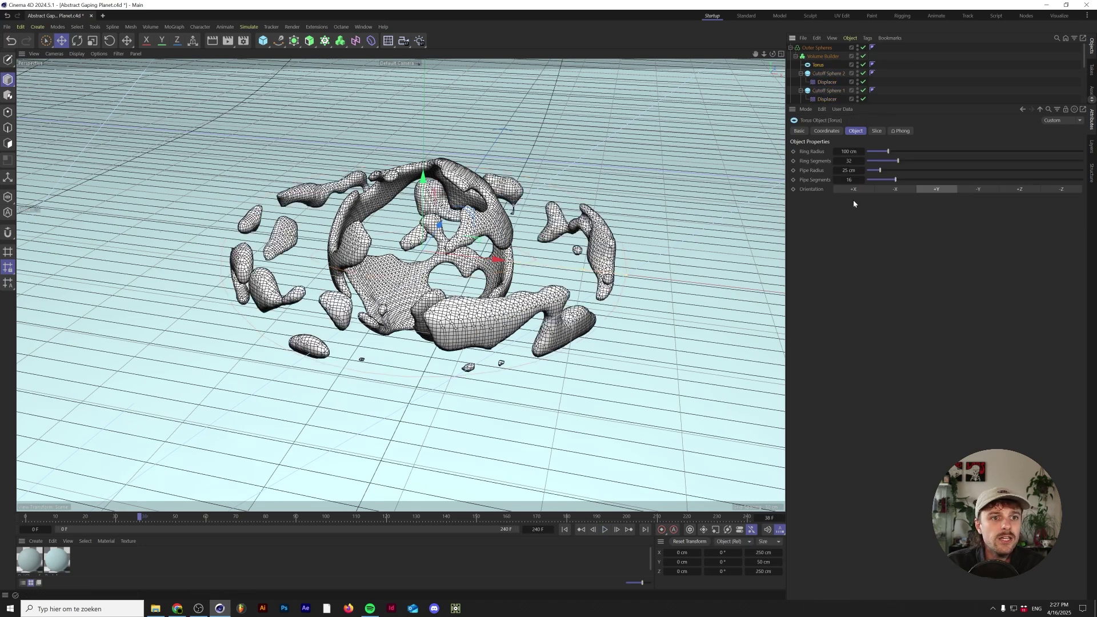
{"action": "double_click", "coordinate": [850, 170]}
{"action": "type", "text": "20"}
{"action": "key", "text": "Return"}
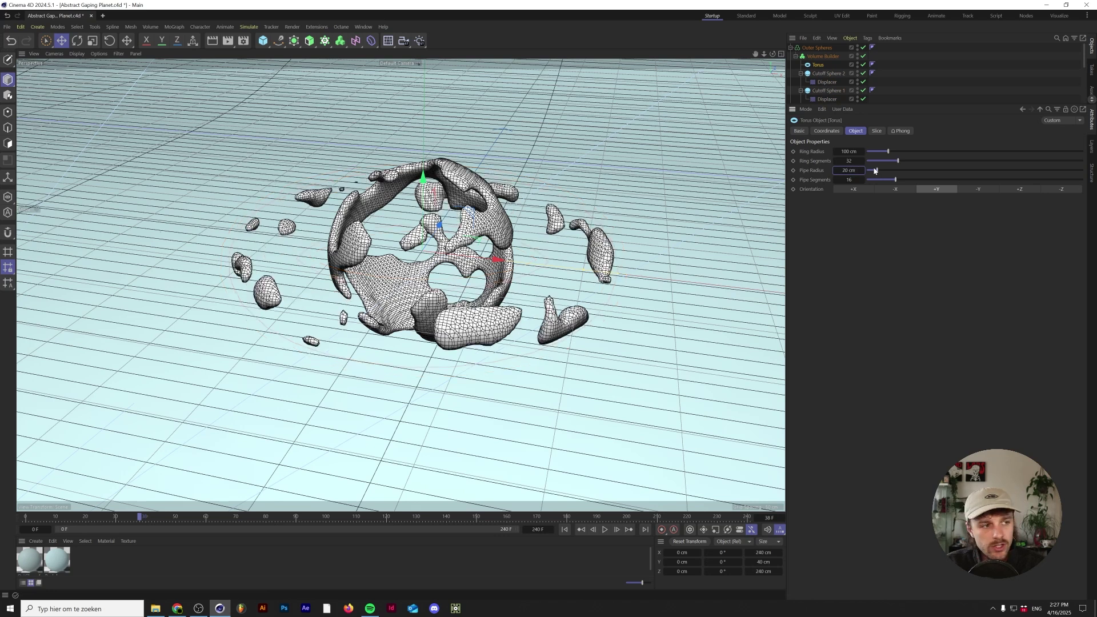
Keyframe the heading rotation from 0° at frame 0 to 360° for Outer Spheres and -360° for Base Spere at frame 240.
{"action": "left_click", "coordinate": [818, 50]}
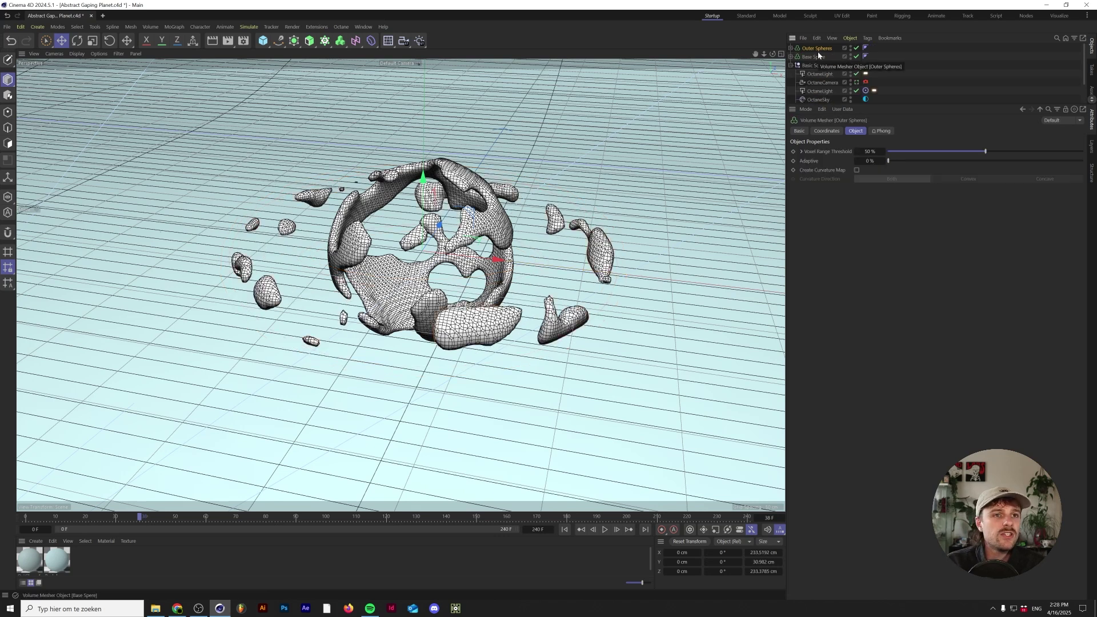
{"action": "left_click", "coordinate": [826, 132]}
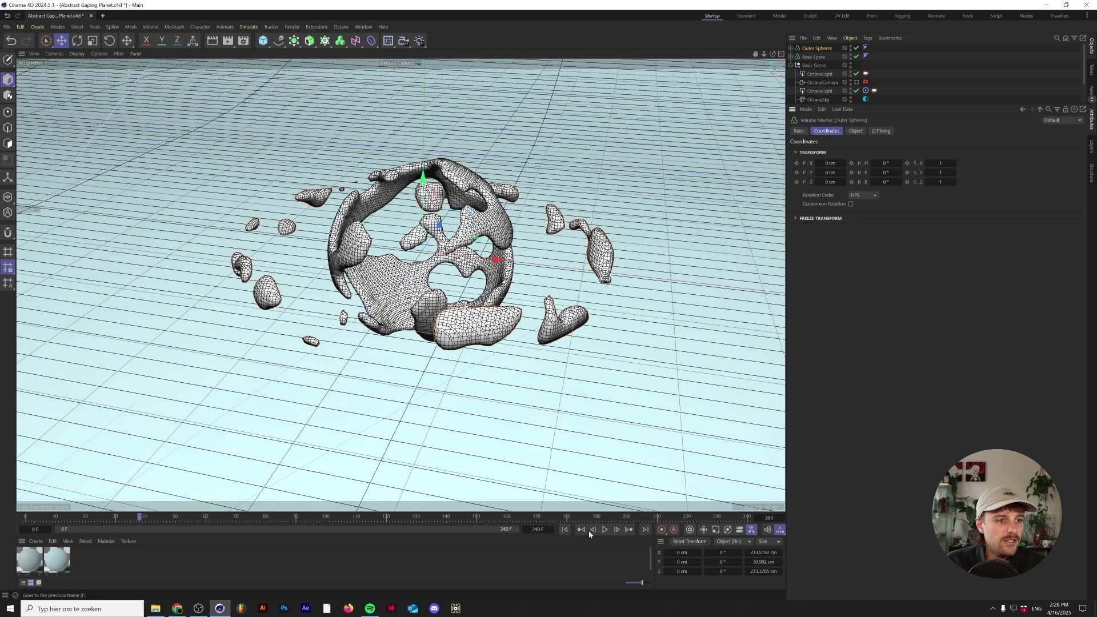
{"action": "key", "text": "shift+f"}
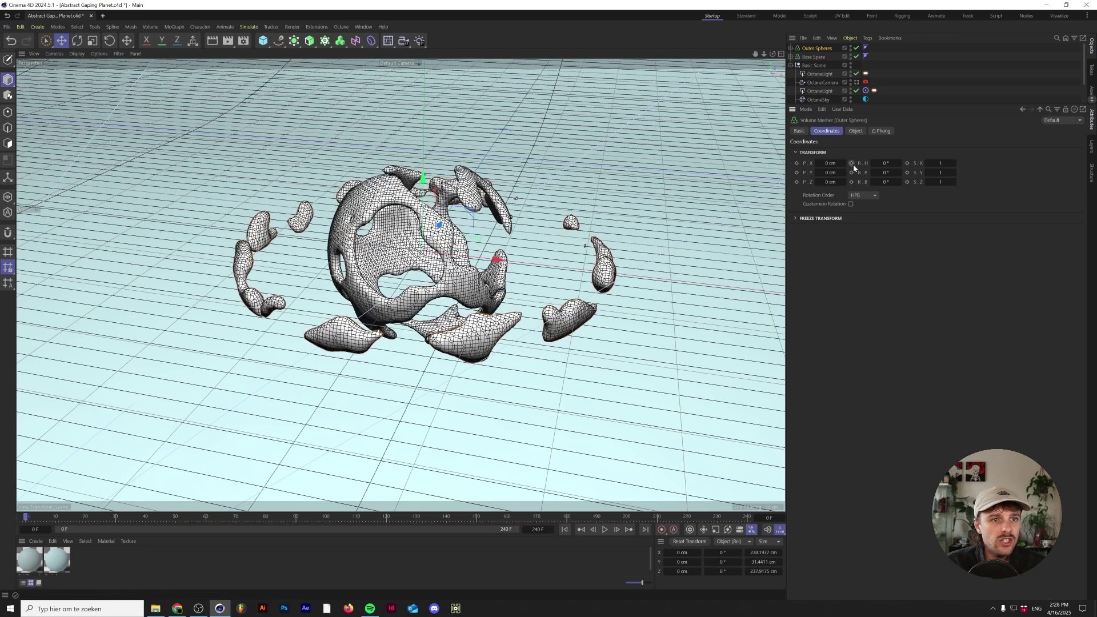
{"action": "left_click", "coordinate": [852, 164]}
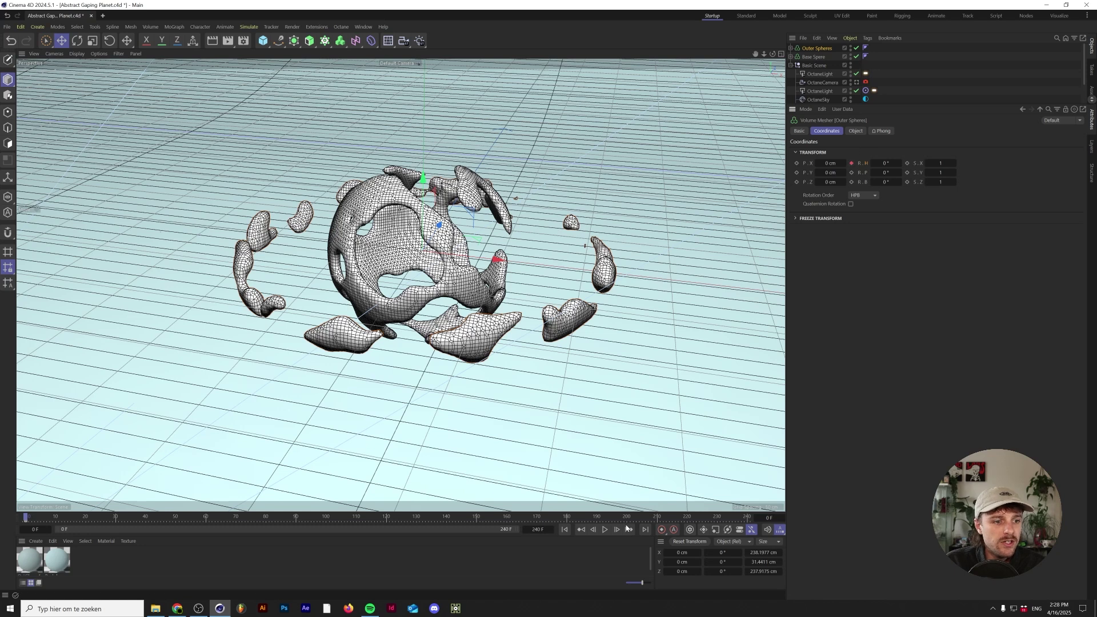
{"action": "left_click", "coordinate": [645, 530]}
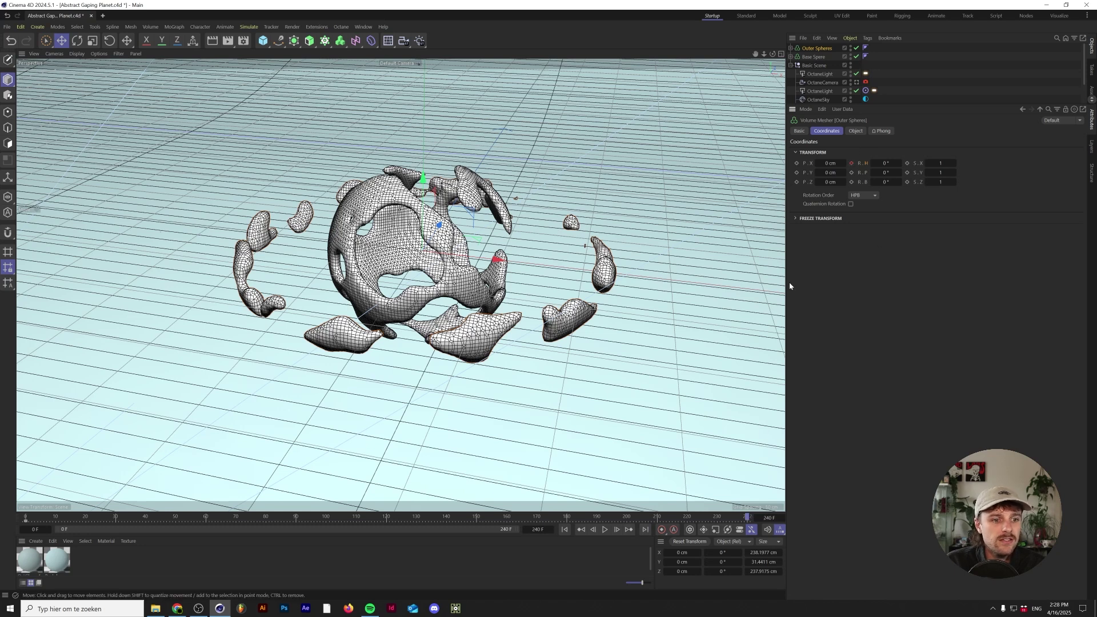
{"action": "left_click", "coordinate": [886, 163]}
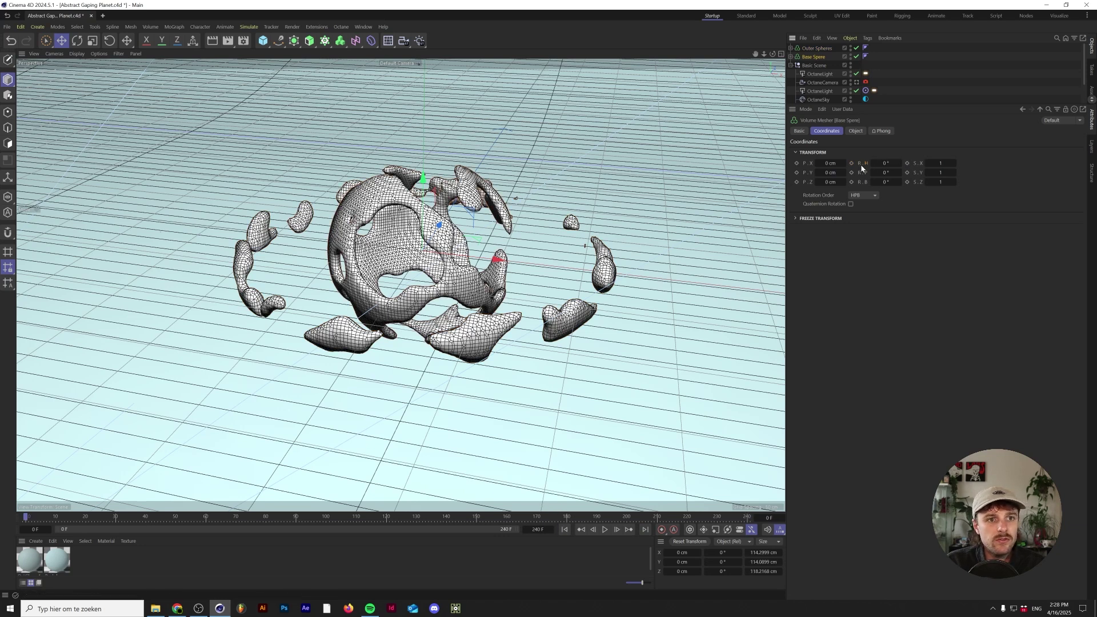
{"action": "left_click", "coordinate": [646, 530]}
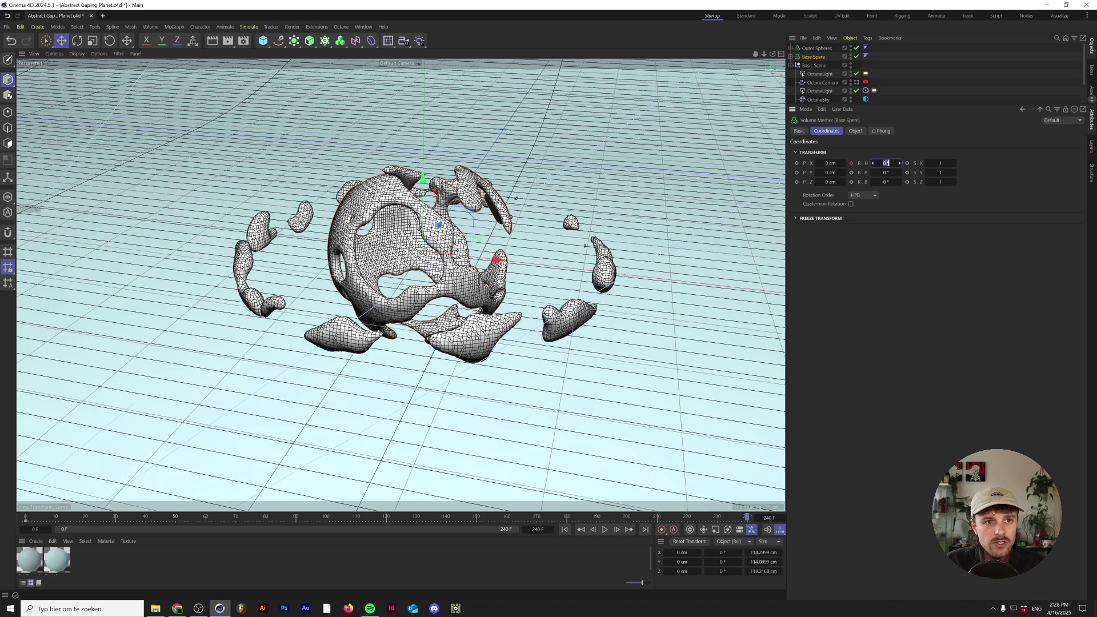
{"action": "key", "text": "Return"}
Set the heading rotation keys of Outer Spheres and Base Spere to linear interpolation in the F-Curve timeline and play the animation.
{"action": "left_click", "coordinate": [363, 27]}
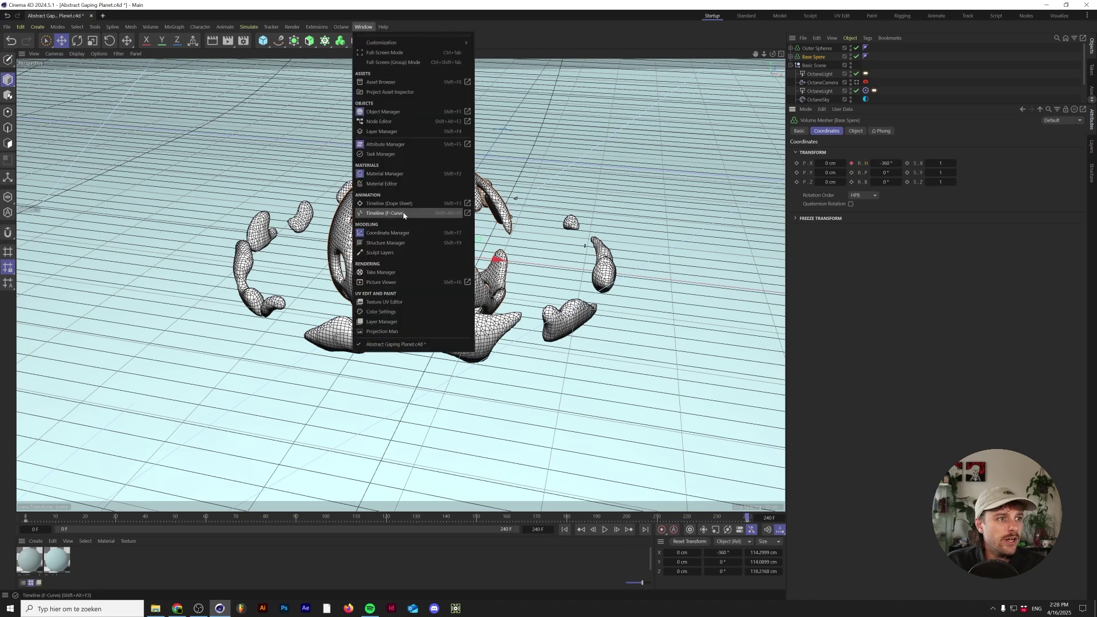
{"action": "left_click", "coordinate": [405, 214]}
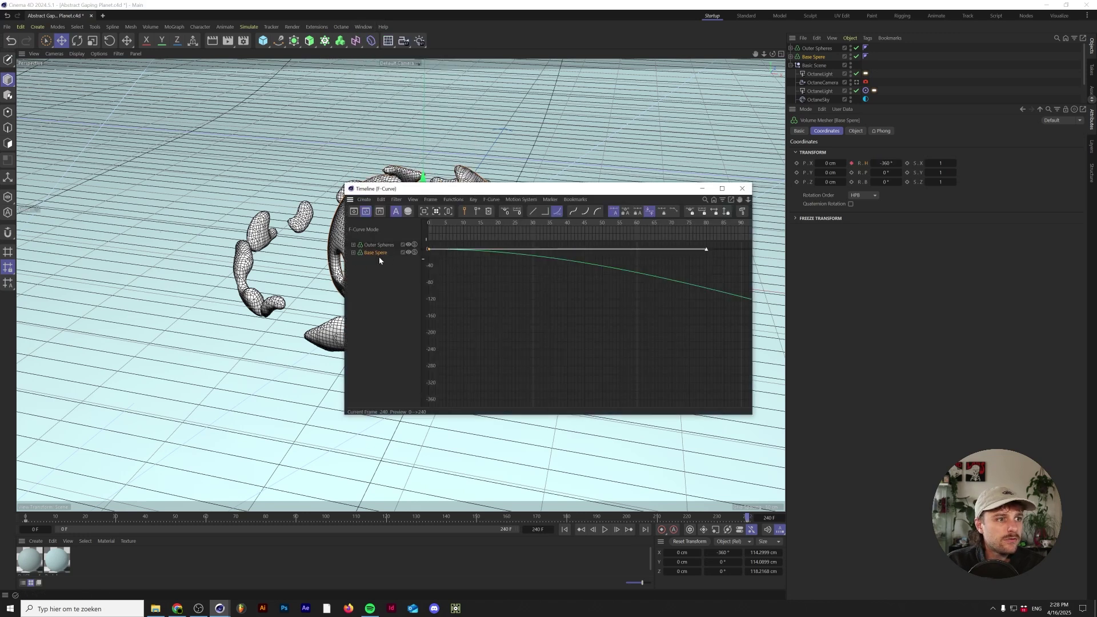
{"action": "key", "text": "ctrl+a"}
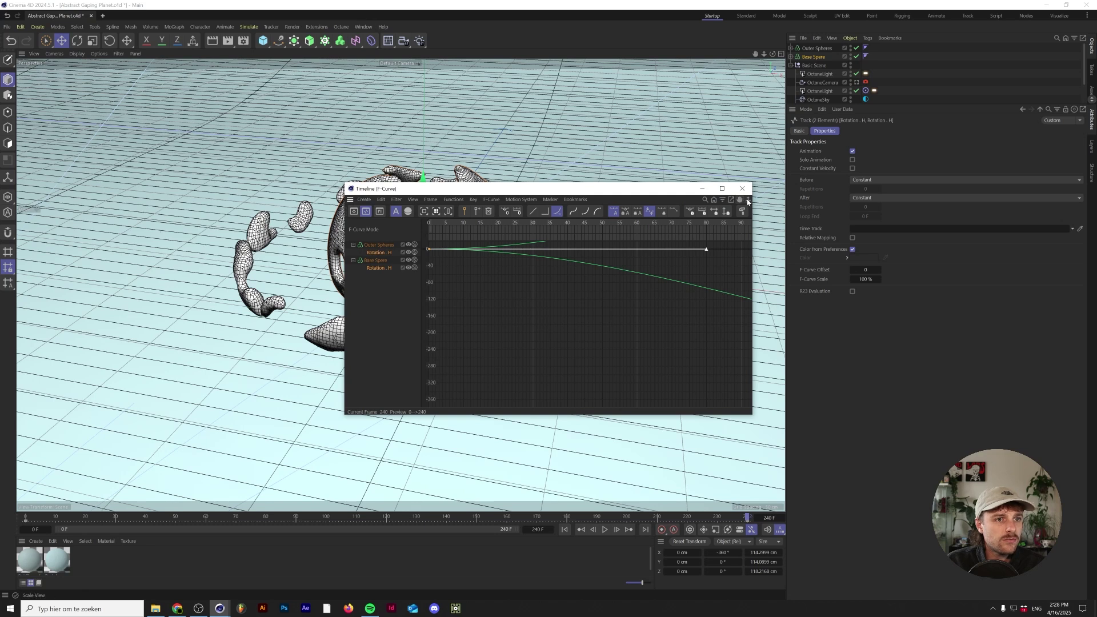
{"action": "key", "text": "h"}
{"action": "key", "text": "ctrl+a"}
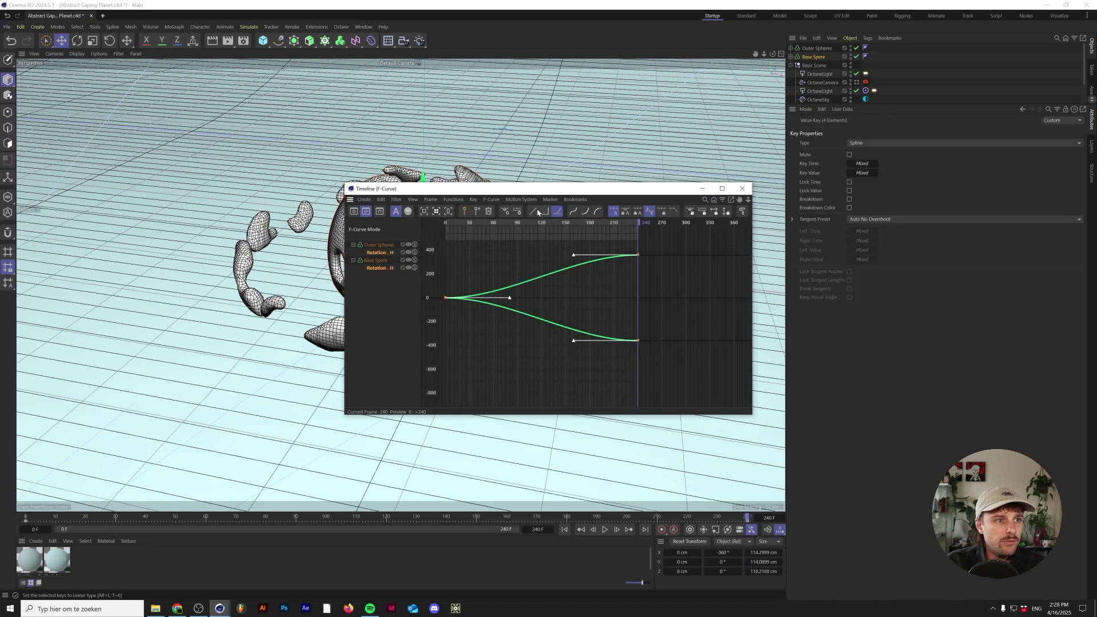
{"action": "left_click", "coordinate": [538, 212]}
{"action": "left_click", "coordinate": [742, 188]}
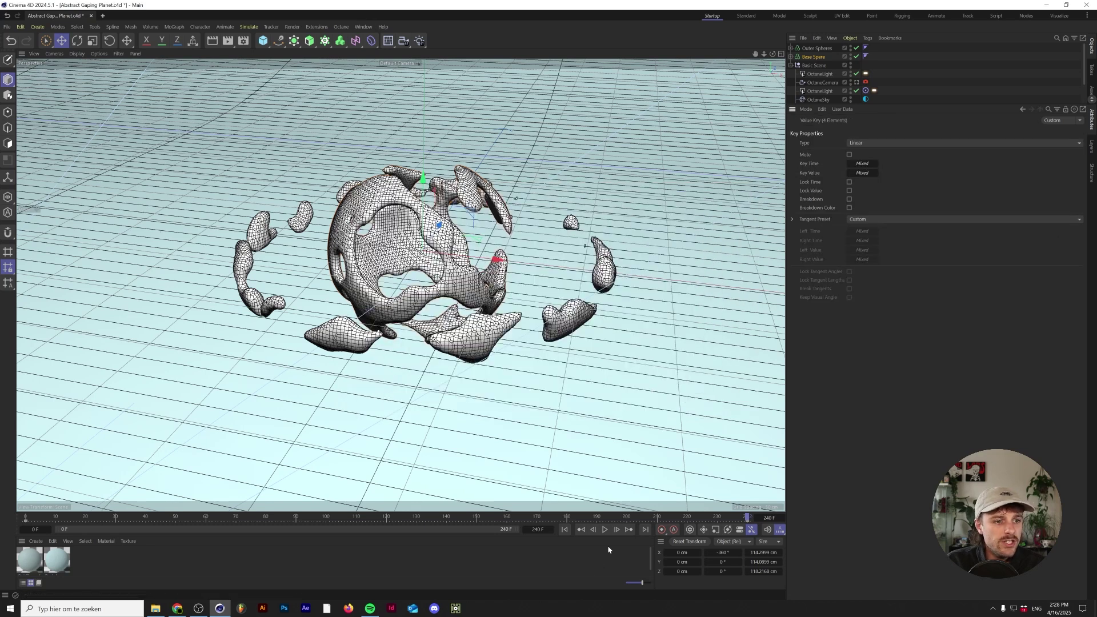
{"action": "left_click", "coordinate": [605, 529]}
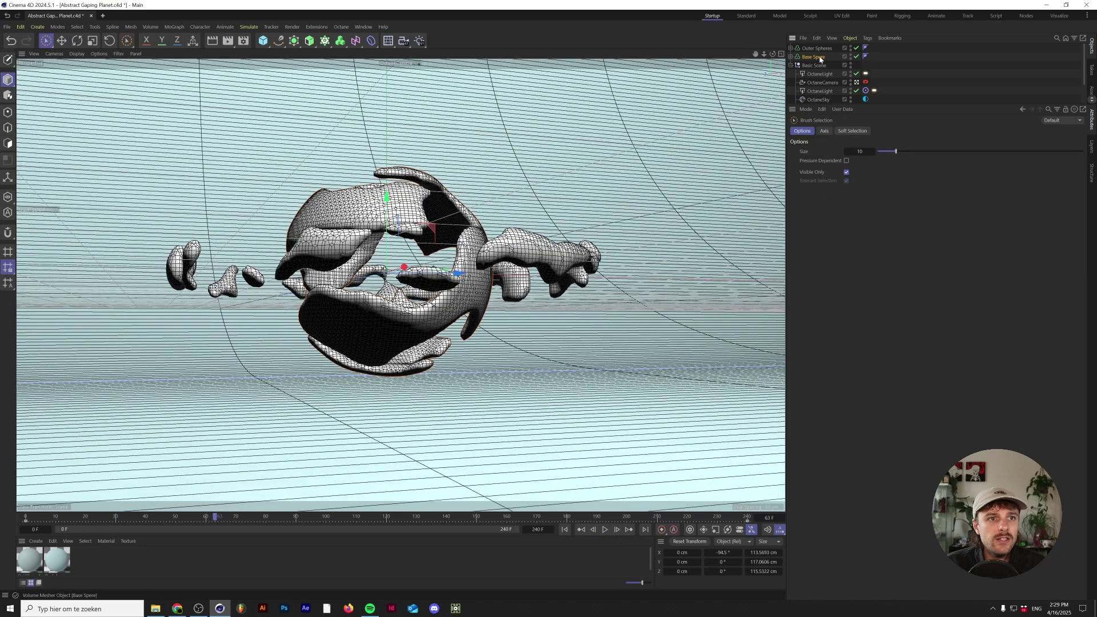
Group Outer Spheres and Base Spere under a null, set its pitch to 22.5° and heading to 45°, and preview the tilted rotation.
{"action": "left_click", "coordinate": [817, 48], "text": "ctrl"}
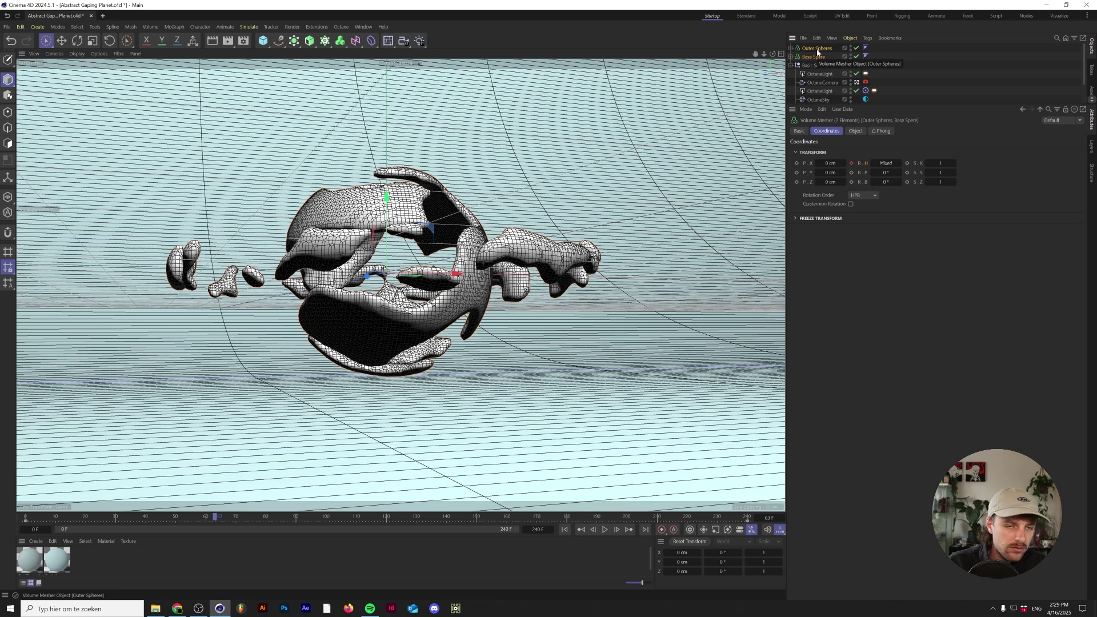
{"action": "key", "text": "alt+g"}
{"action": "type", "text": "22."}
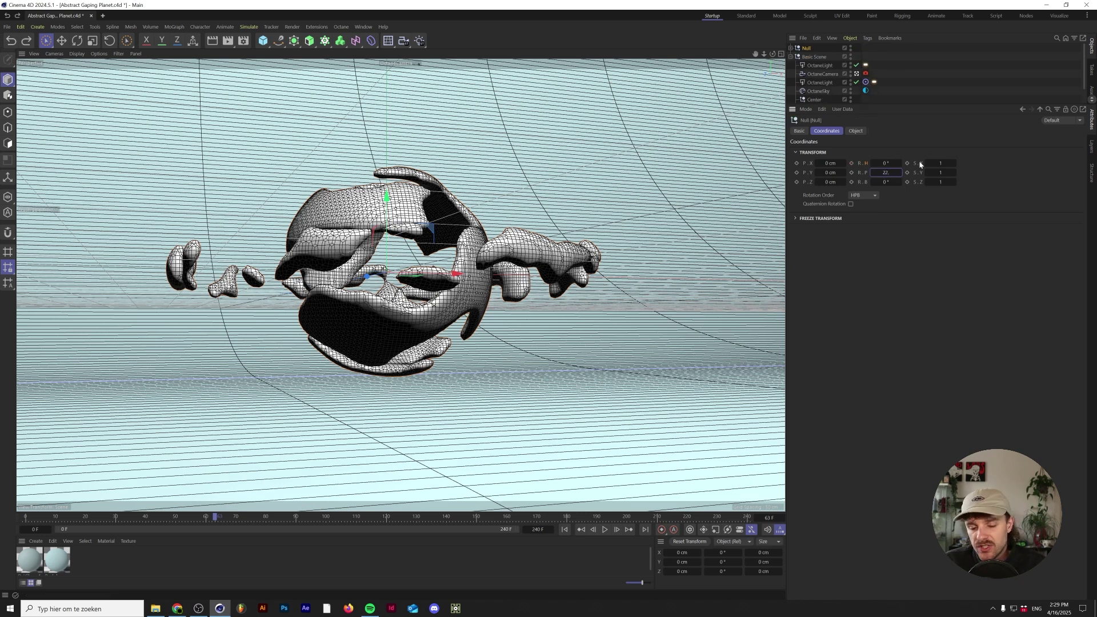
{"action": "type", "text": "5"}
{"action": "key", "text": "Return"}
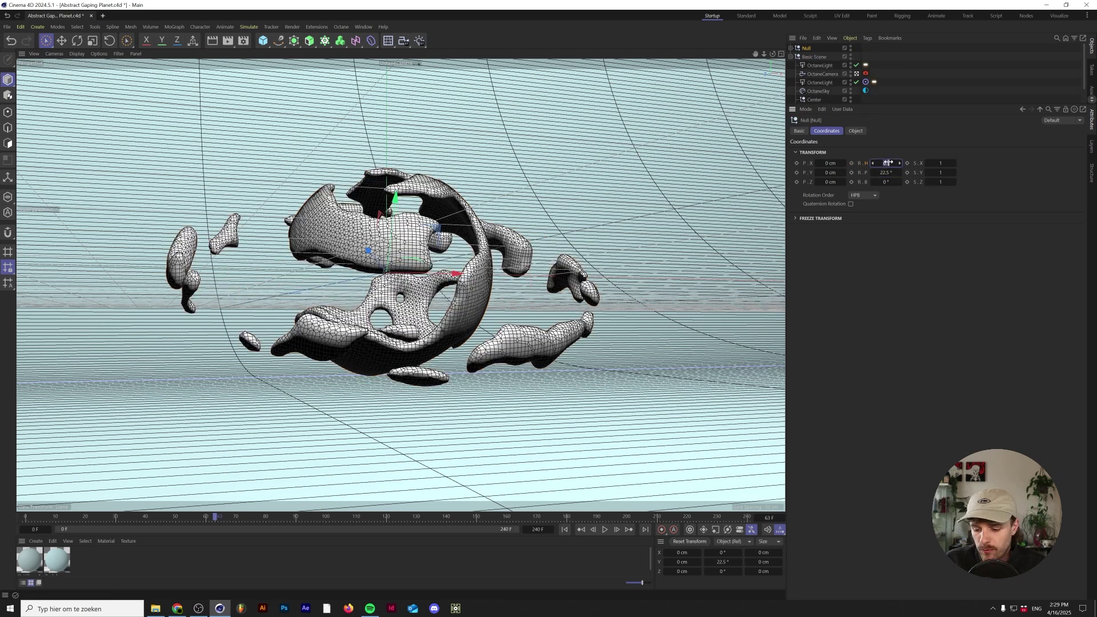
{"action": "left_click_drag", "start_coordinate": [888, 163], "coordinate": [889, 162]}
{"action": "left_click", "coordinate": [605, 530]}
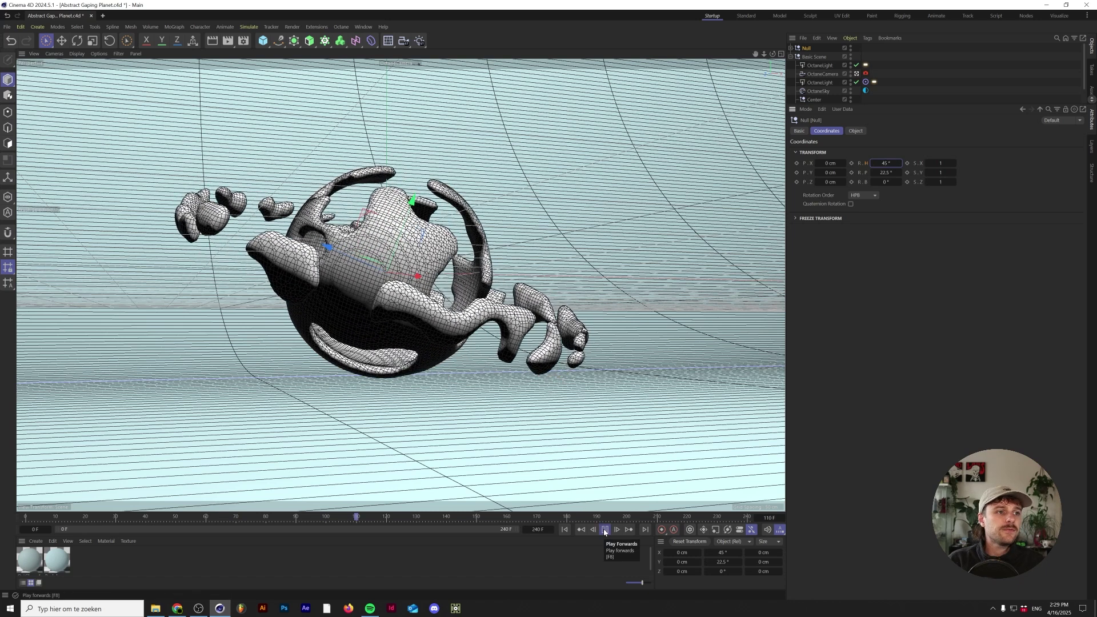
{"action": "left_click", "coordinate": [604, 530]}
Nest the tilted null inside a new null and keyframe the new null's heading from 0° at frame 0 to 360° at frame 240.
{"action": "key", "text": "e"}
{"action": "left_click_drag", "start_coordinate": [265, 45], "coordinate": [284, 52]}
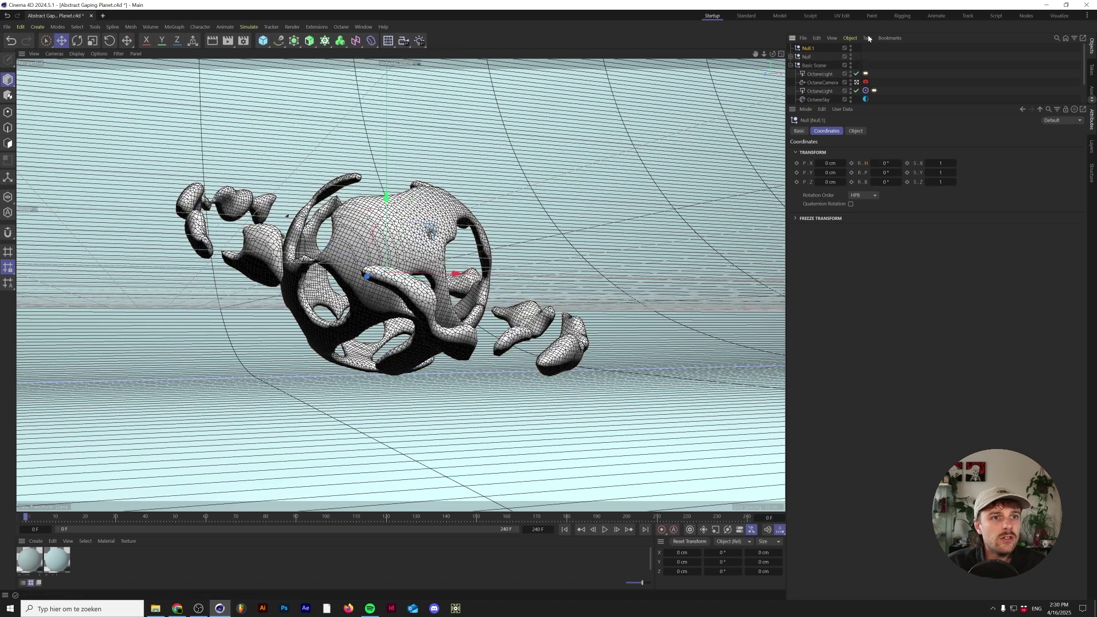
{"action": "left_click", "coordinate": [807, 58]}
{"action": "left_click_drag", "start_coordinate": [807, 57], "coordinate": [808, 48]}
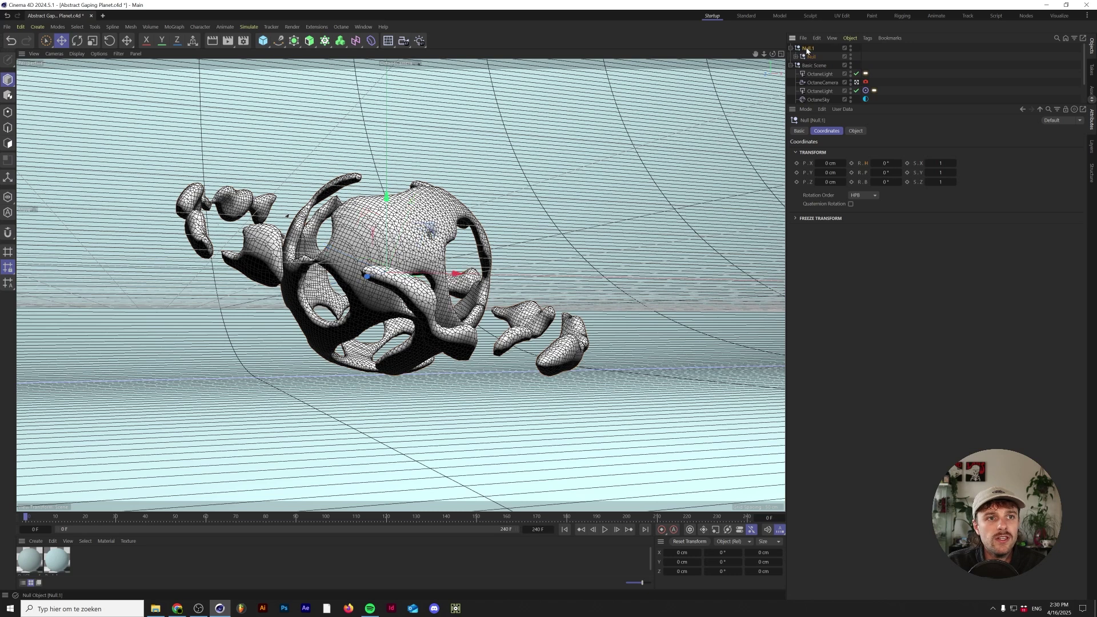
{"action": "left_click", "coordinate": [851, 162]}
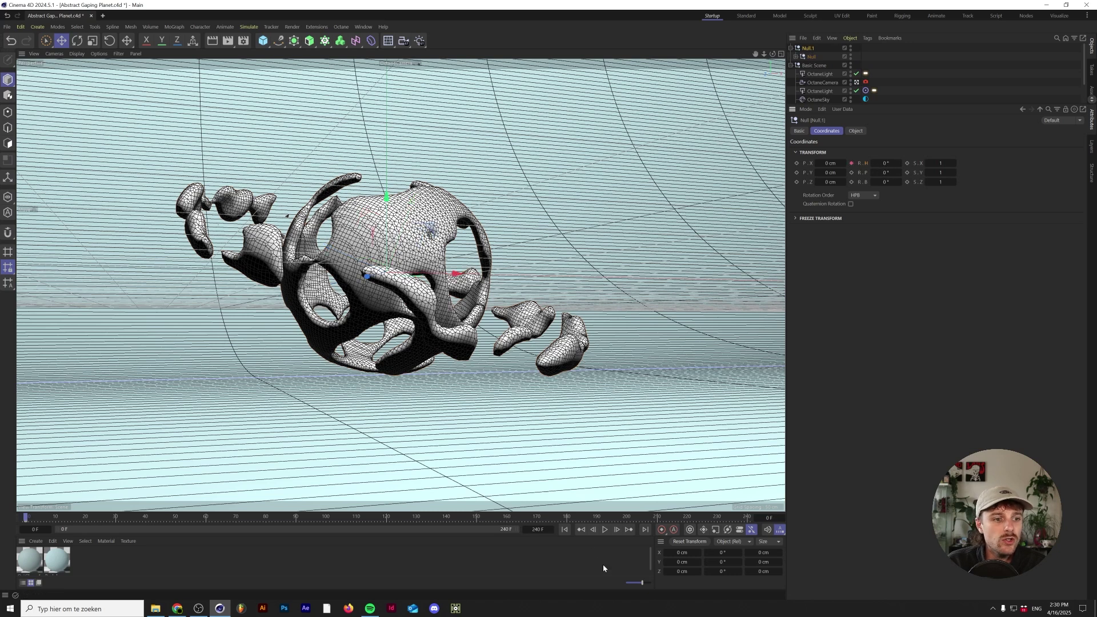
{"action": "left_click", "coordinate": [646, 529]}
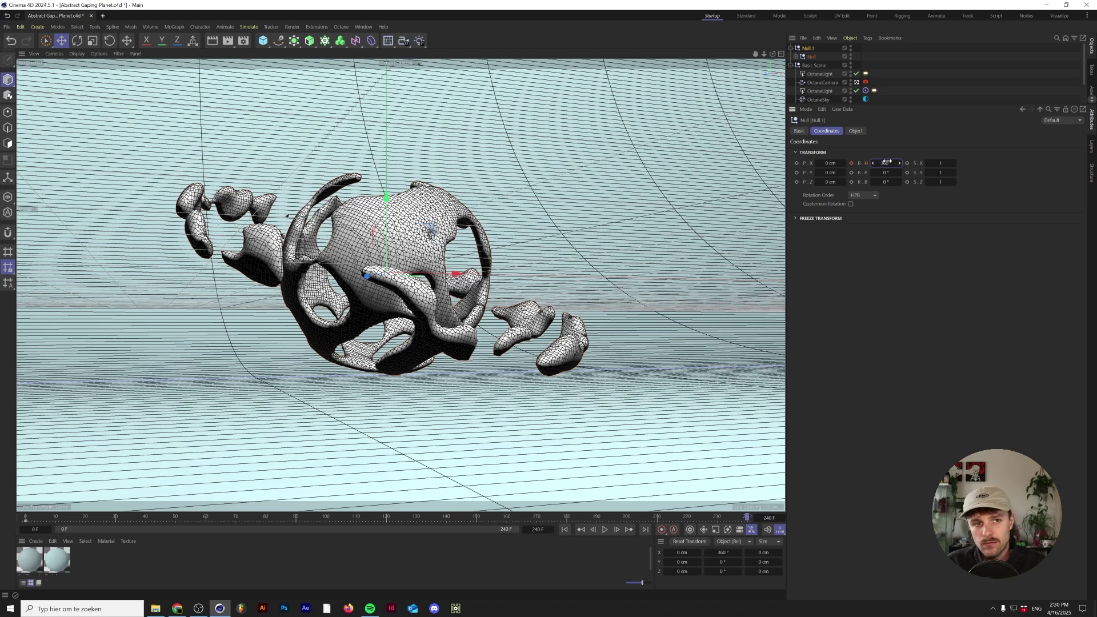
Make the outer null's heading rotation keys linear in its F-Curve and play back the combined rotation.
{"action": "right_click", "coordinate": [863, 165]}
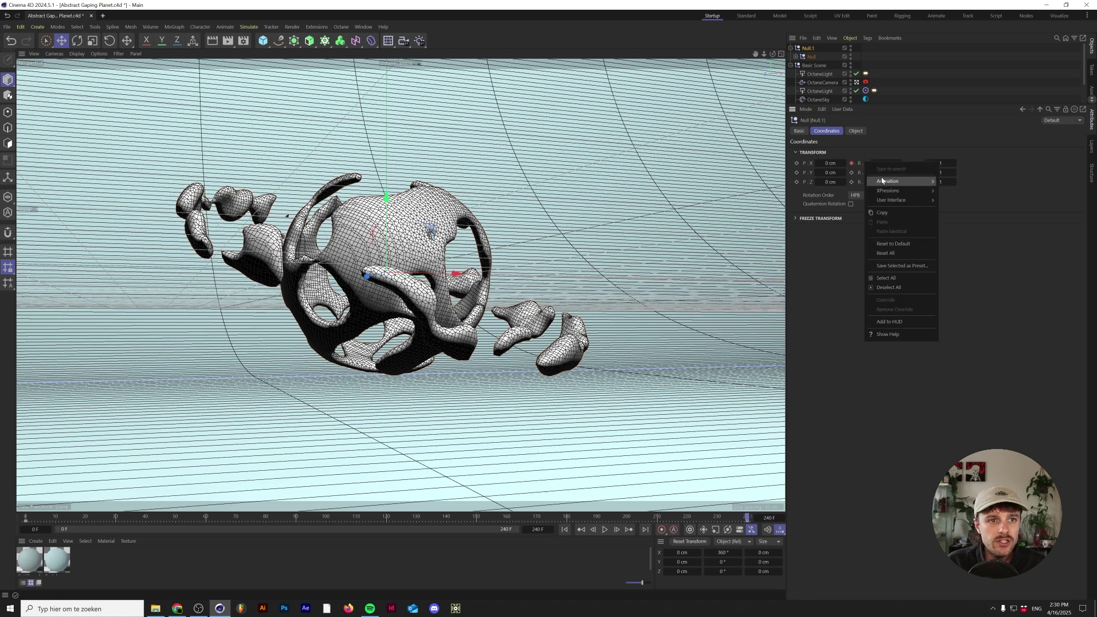
{"action": "mouse_move", "coordinate": [900, 181]}
{"action": "left_click", "coordinate": [966, 286]}
{"action": "key", "text": "ctrl+a"}
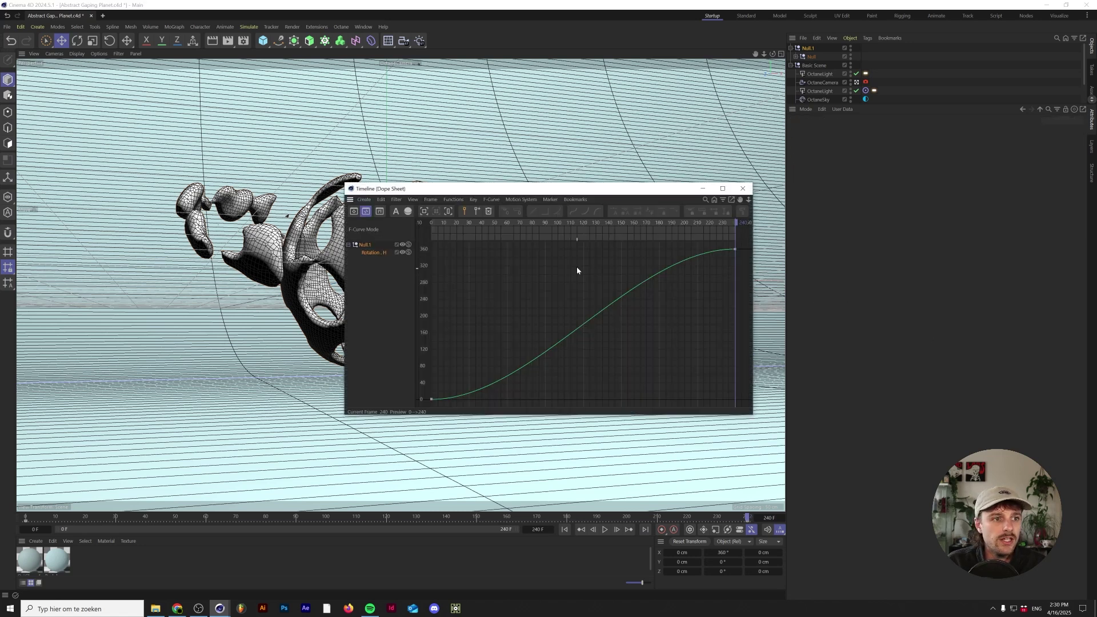
{"action": "left_click", "coordinate": [533, 211]}
{"action": "left_click", "coordinate": [743, 188]}
{"action": "left_click", "coordinate": [606, 529]}
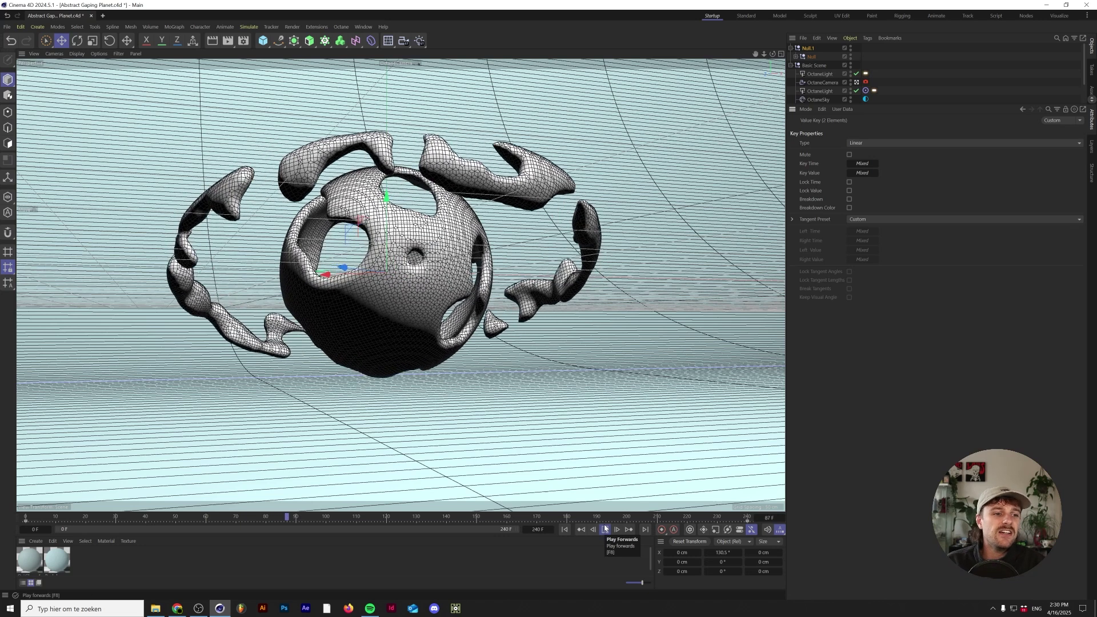
Stop playback, return to frame 0, and enlarge the object list to expand the nested nulls down to Outer Spheres and Base Spere.
{"action": "left_click", "coordinate": [606, 529]}
{"action": "left_click", "coordinate": [566, 530]}
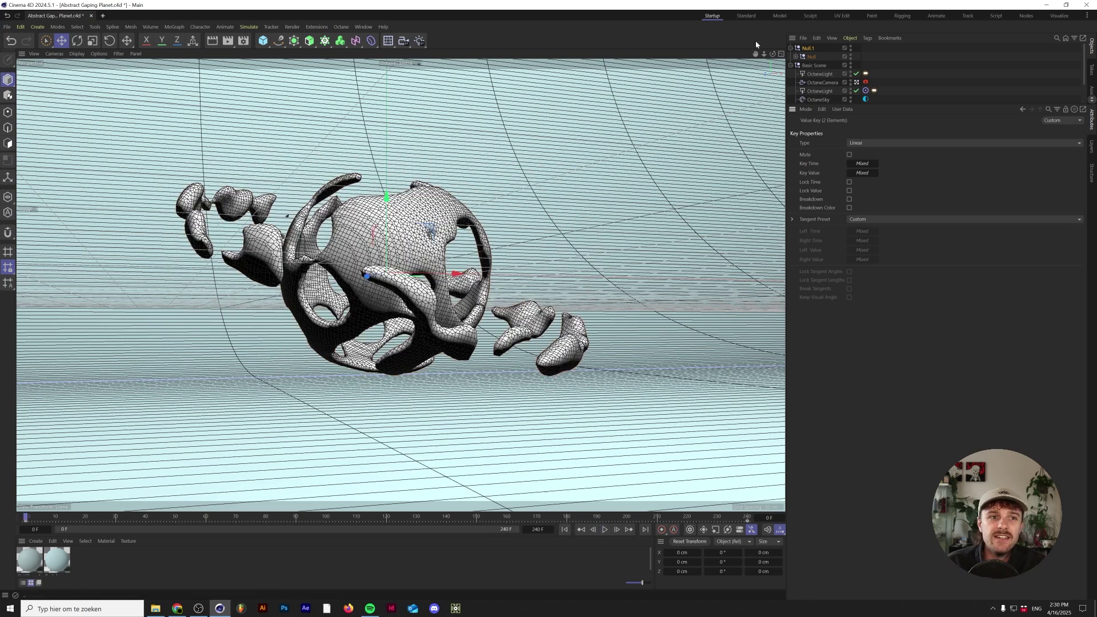
{"action": "left_click_drag", "start_coordinate": [919, 103], "coordinate": [890, 212]}
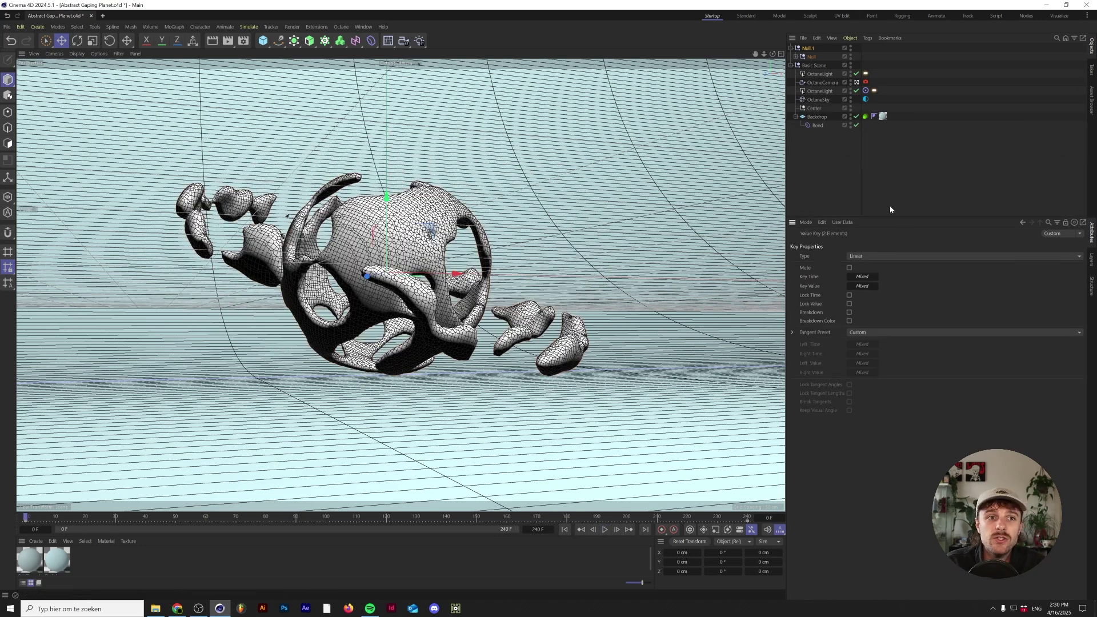
{"action": "left_click", "coordinate": [796, 57]}
{"action": "left_click", "coordinate": [802, 65]}
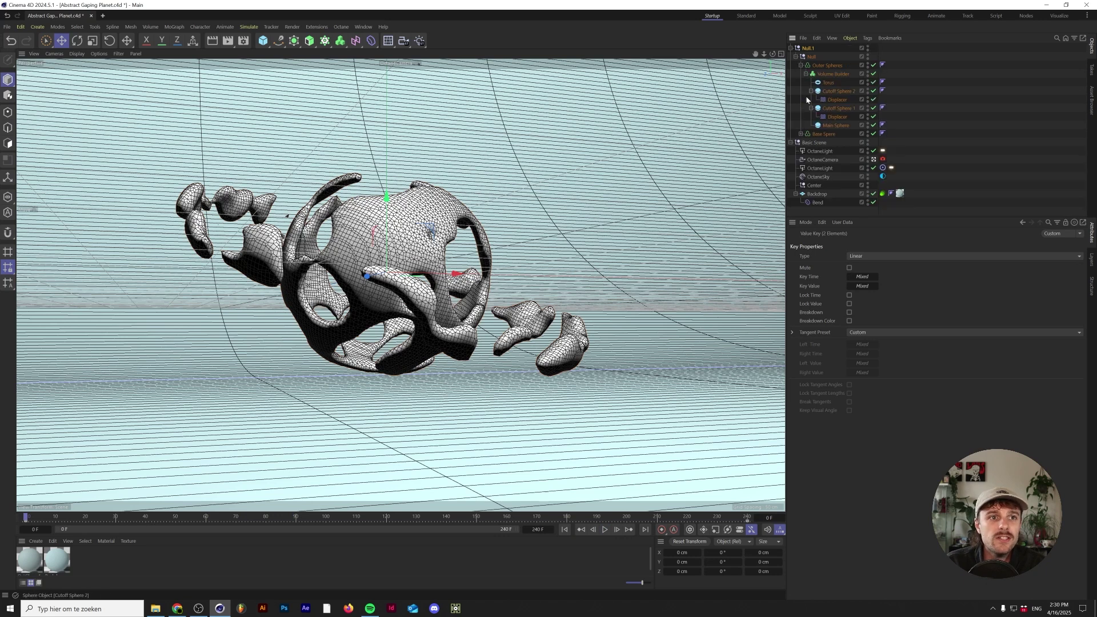
{"action": "left_click", "coordinate": [801, 134]}
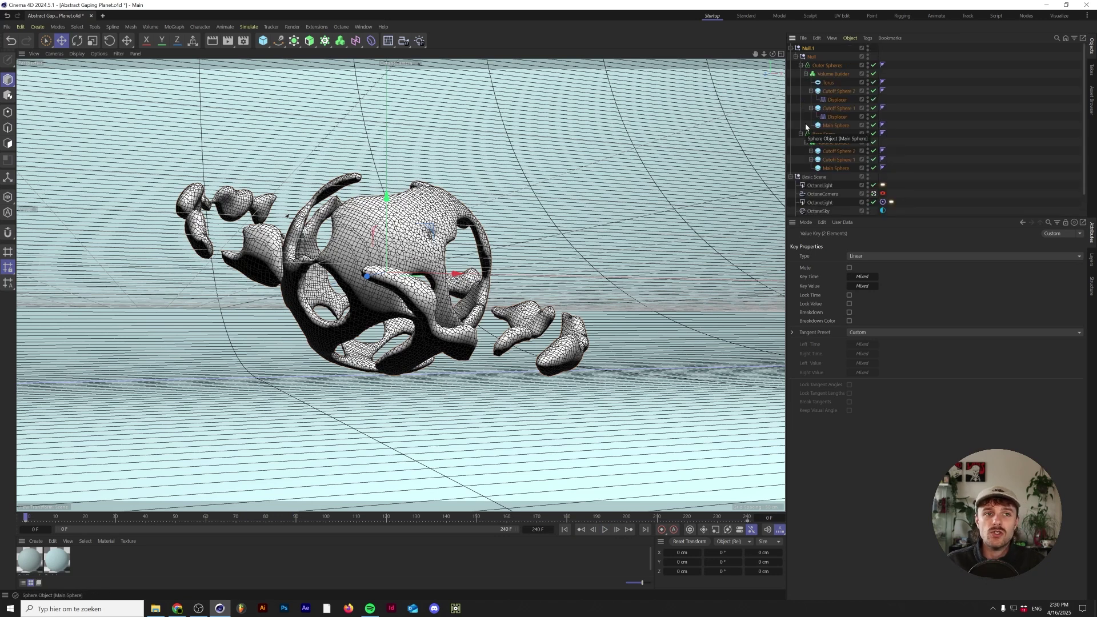
Wrap the Outer Spheres and Base Spere volume meshers each in their own Remesh generator.
{"action": "left_click", "coordinate": [825, 134]}
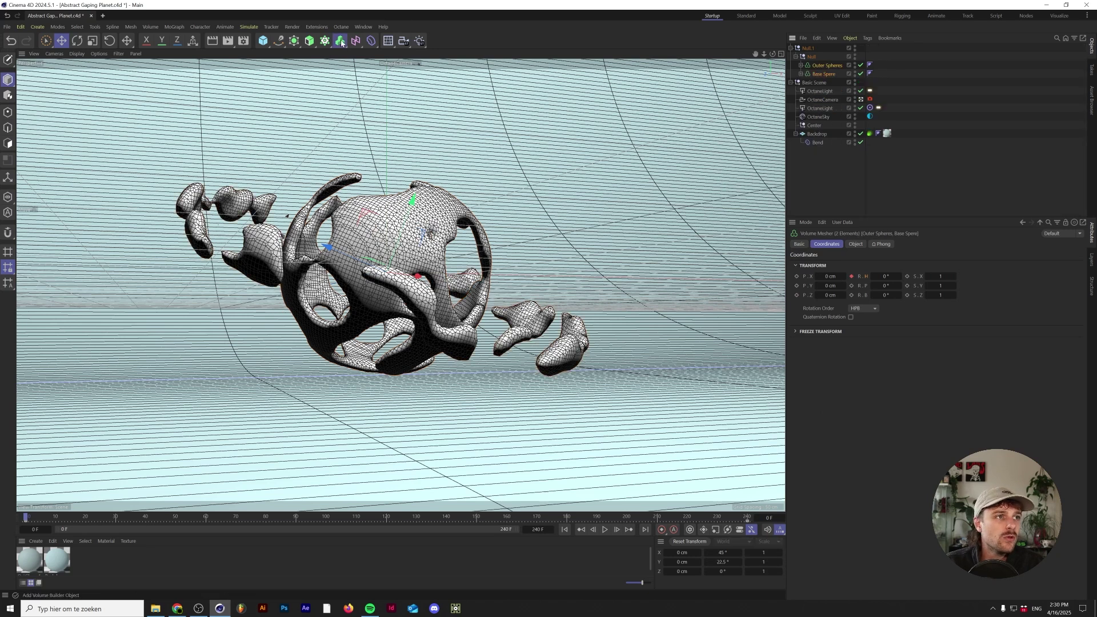
{"action": "left_click", "coordinate": [340, 40]}
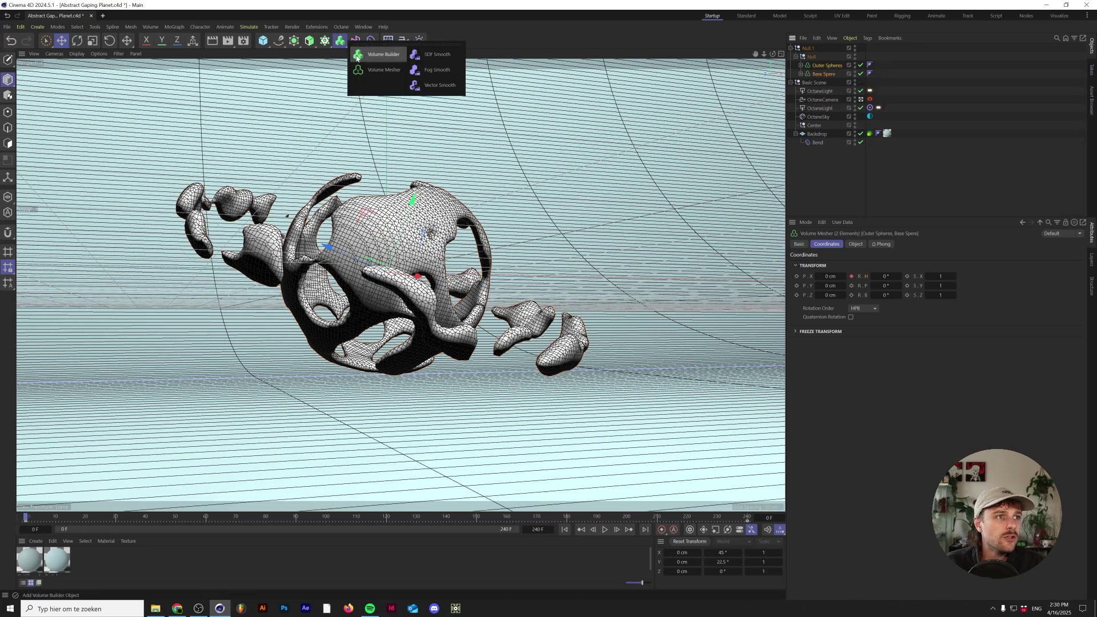
{"action": "left_click", "coordinate": [310, 40]}
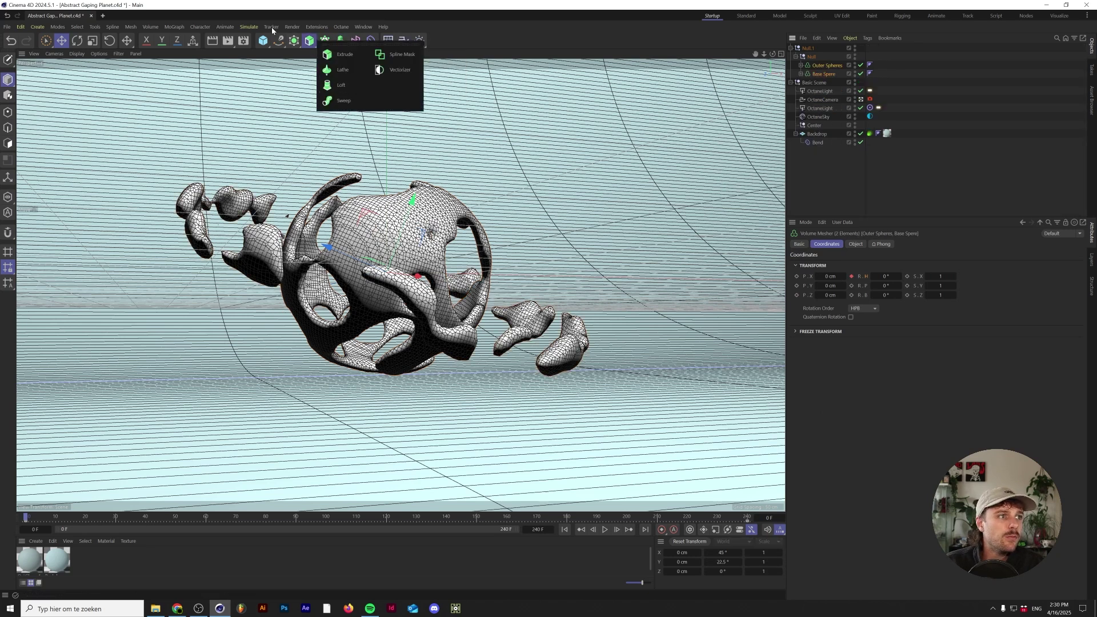
{"action": "left_click", "coordinate": [325, 40]}
{"action": "left_click", "coordinate": [395, 71], "text": "alt"}
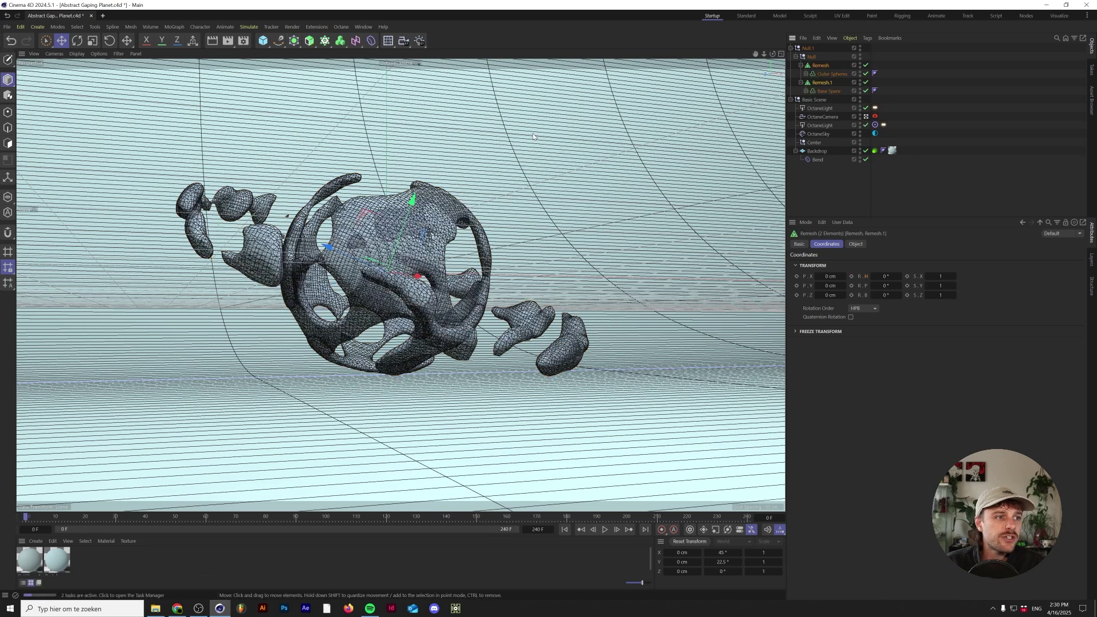